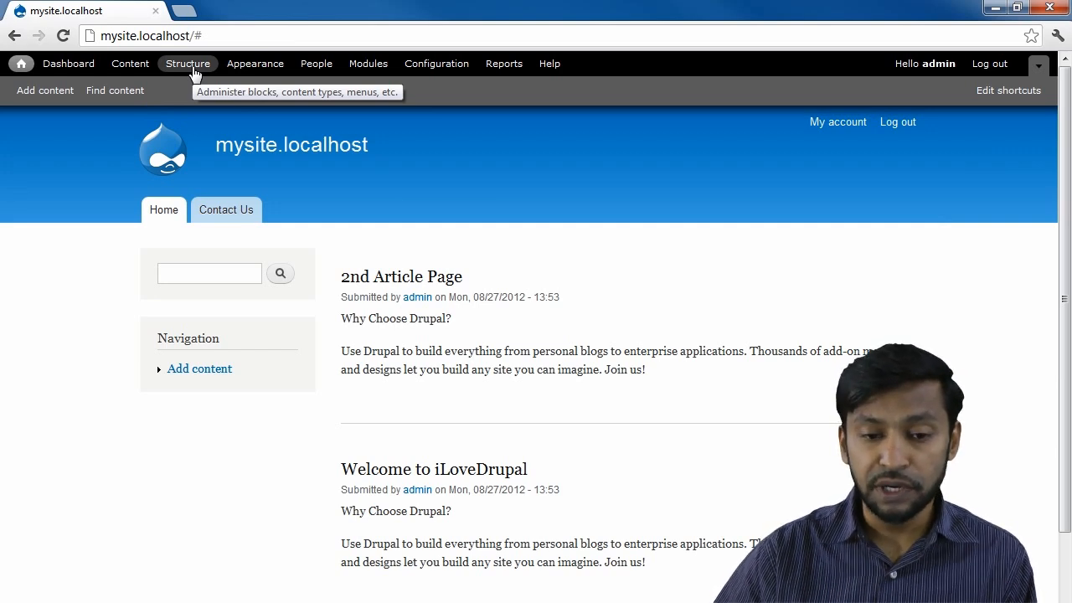
Step: Open the site's block administration page and examine the blocks assigned to the Sidebar first region
left_click(192, 69)
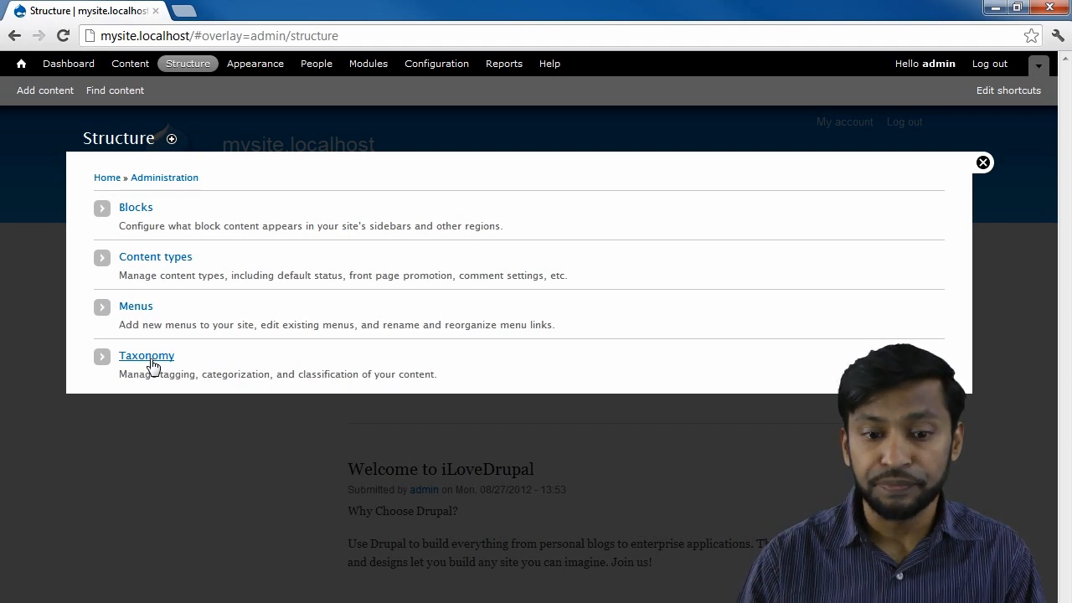
left_click(126, 209)
scroll(385, 309, "down", 2)
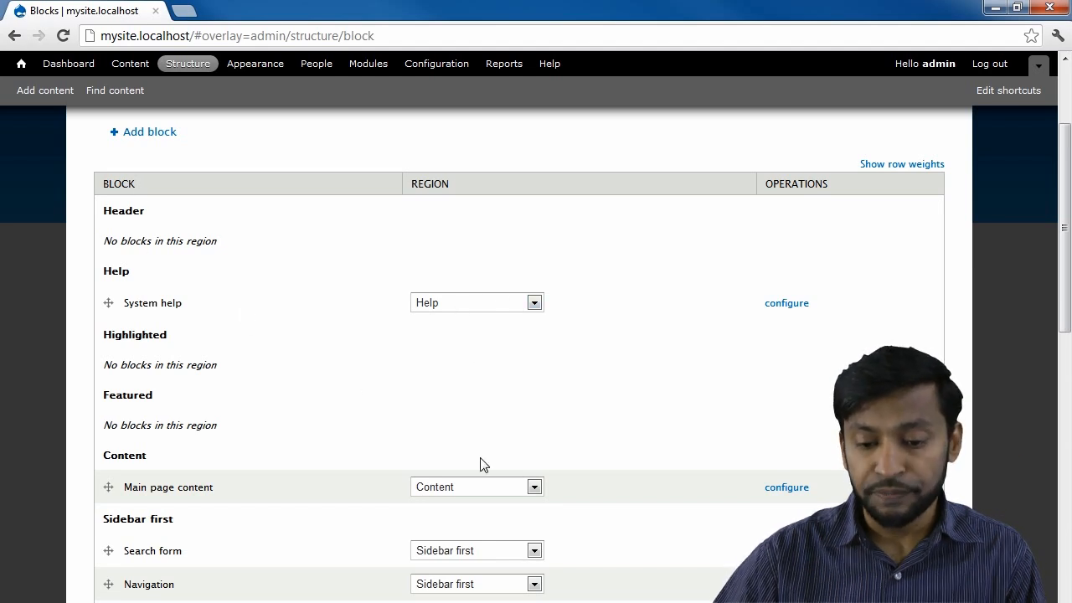
scroll(292, 364, "down", 2)
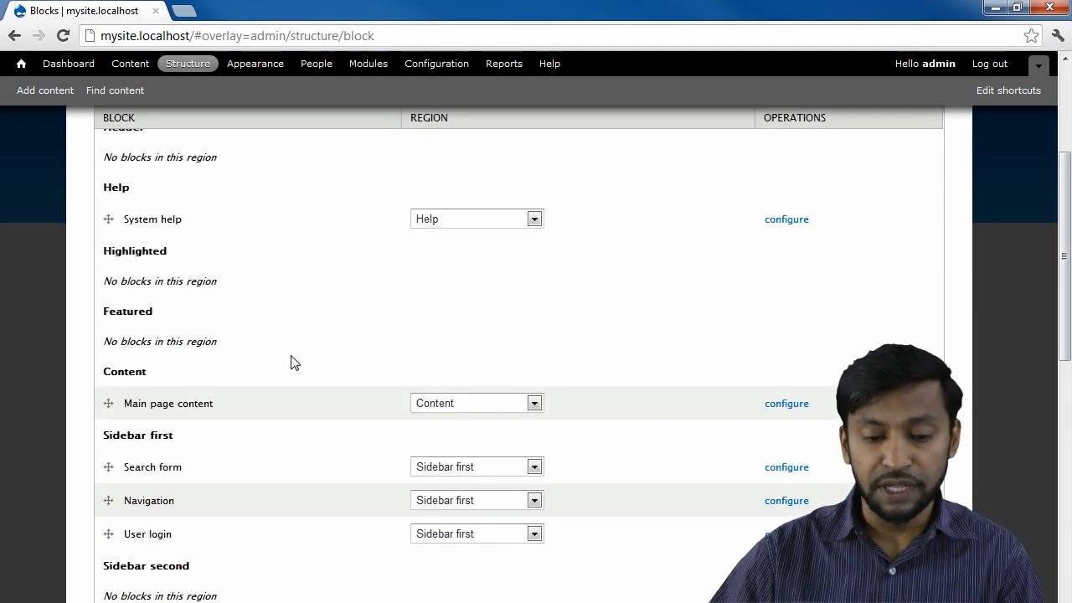
scroll(293, 362, "down", 2)
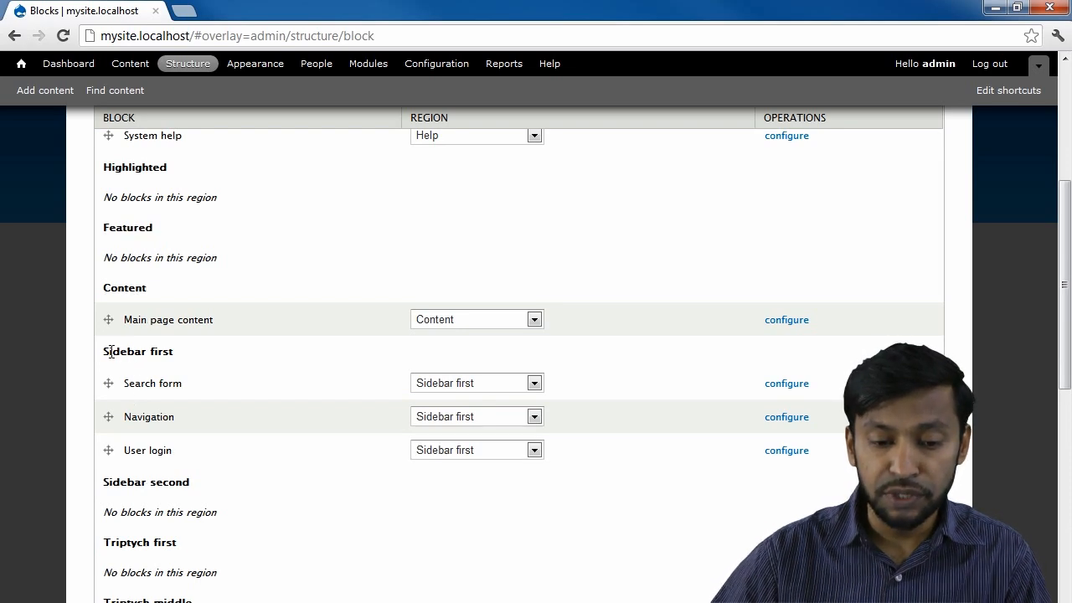
left_click_drag(107, 348, 194, 352)
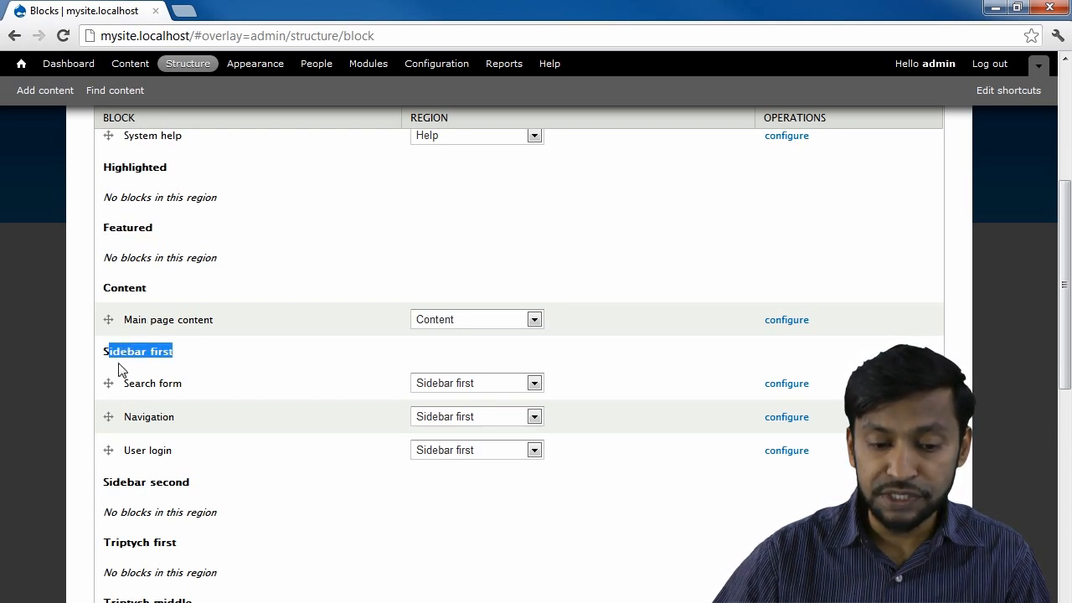
left_click(133, 388)
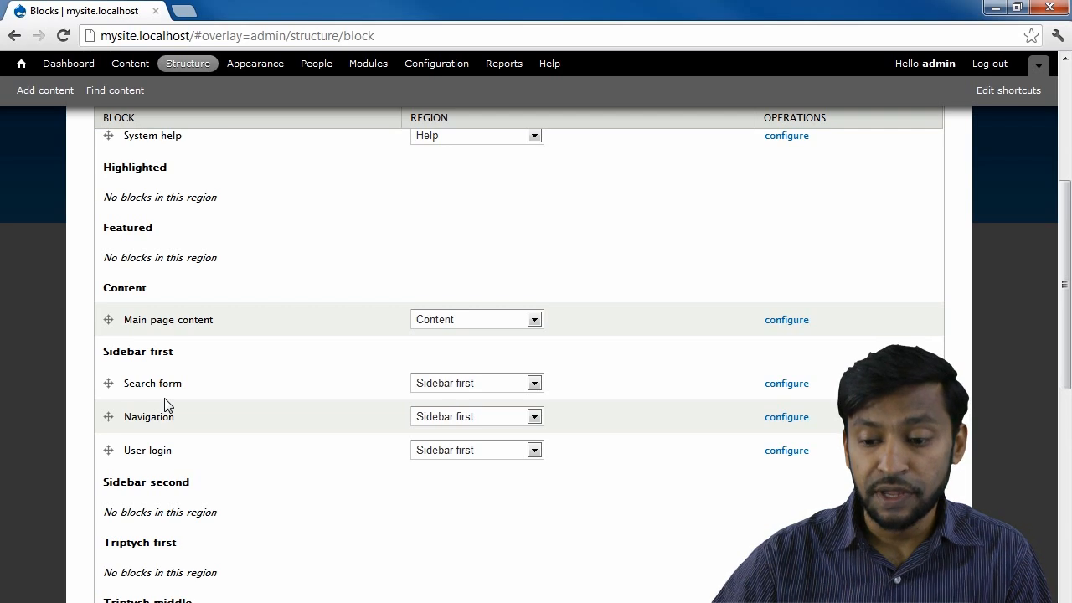
Step: Examine the footer regions and disabled blocks, and compare them with the block assignments in Sidebar first
scroll(165, 405, "down", 9)
scroll(165, 405, "down", 1)
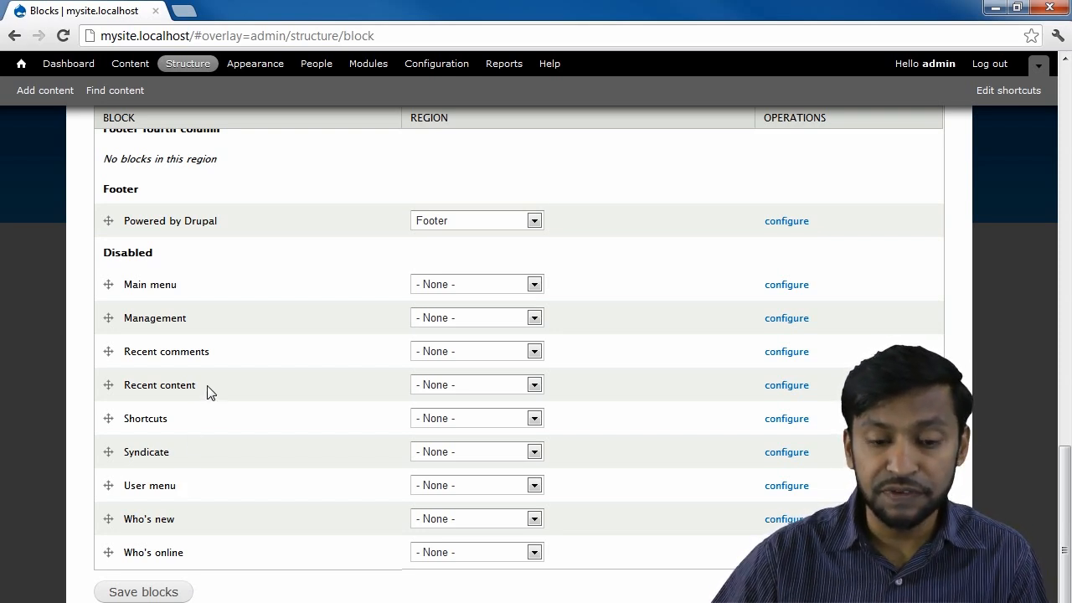
scroll(208, 390, "up", 3)
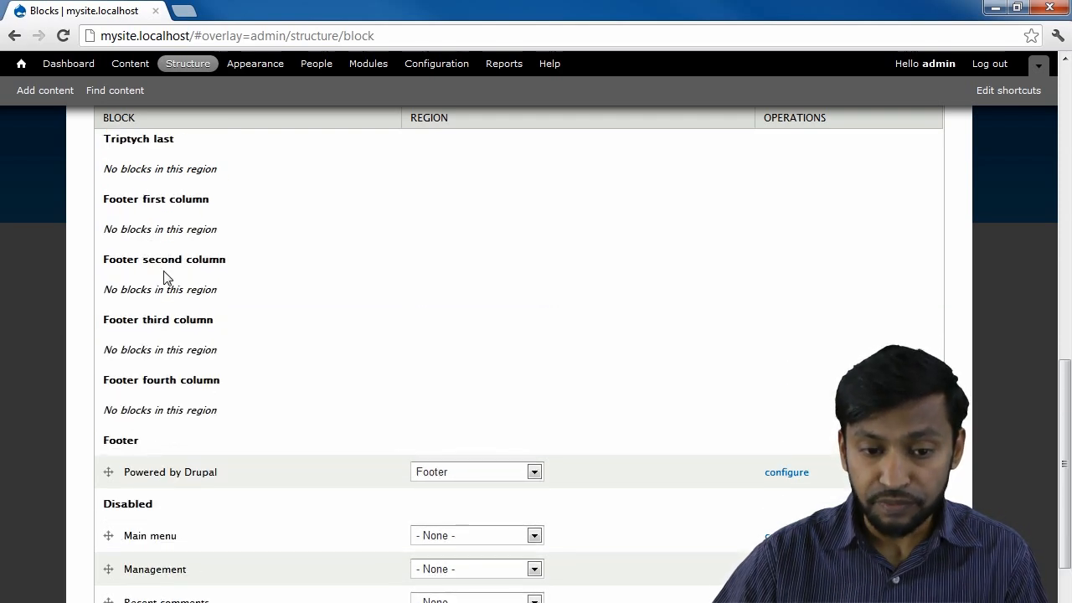
scroll(338, 206, "up", 6)
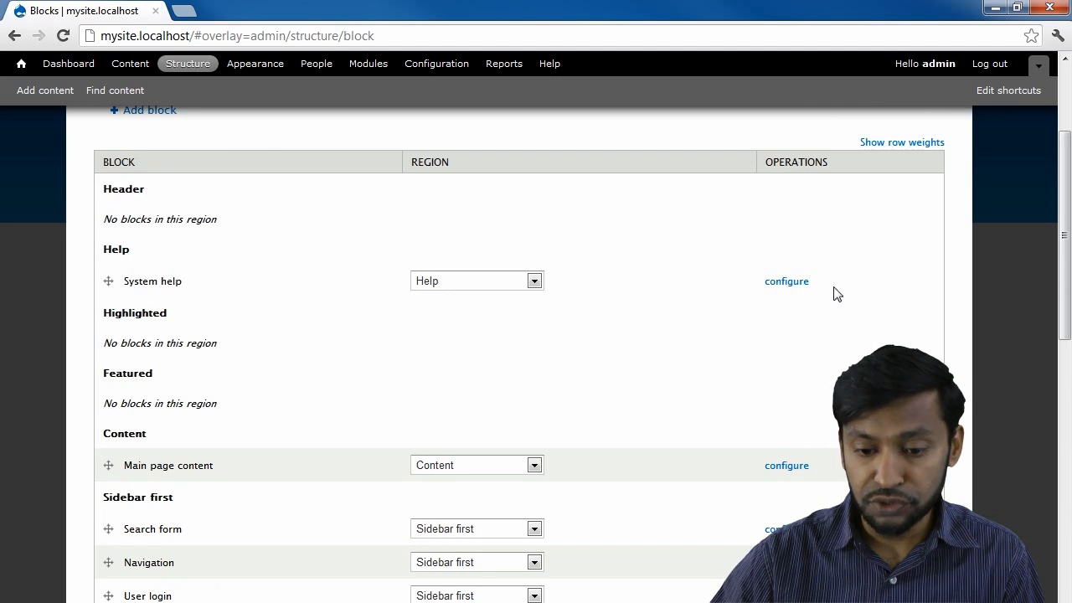
scroll(833, 289, "down", 4)
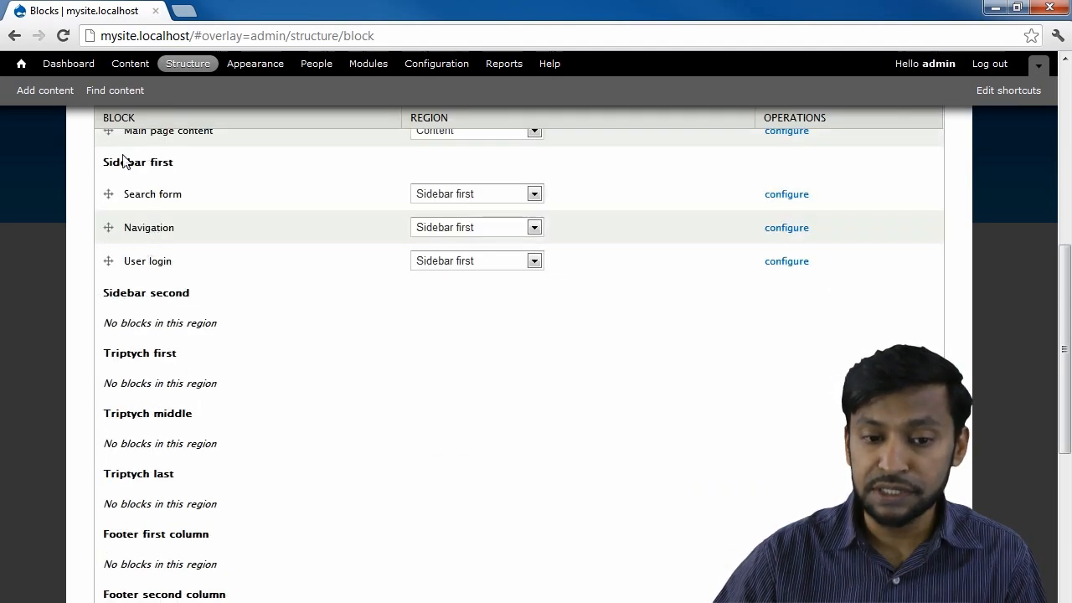
left_click_drag(103, 162, 176, 162)
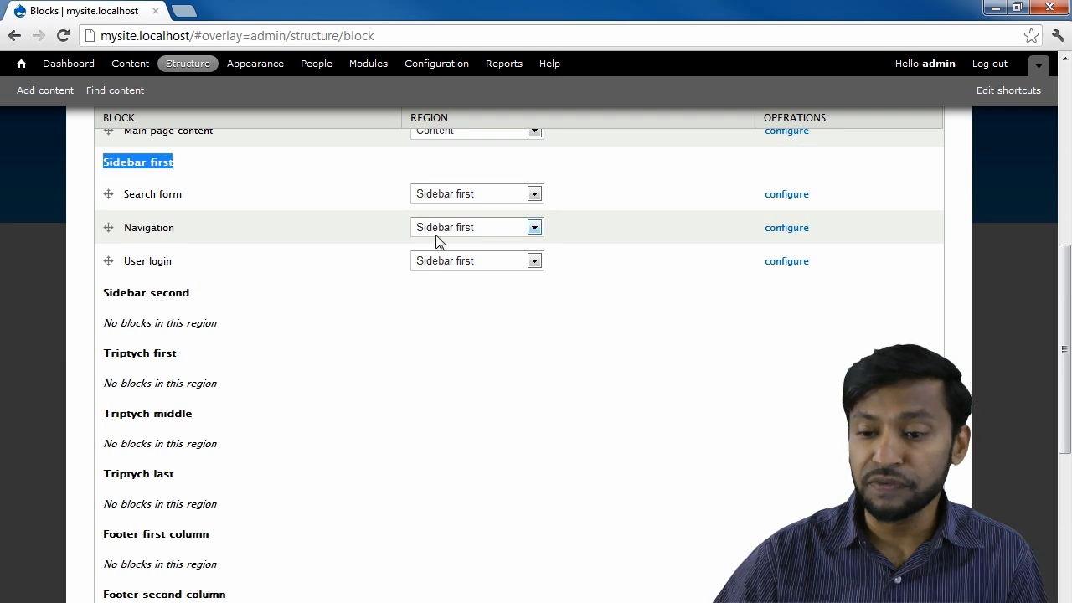
scroll(435, 234, "up", 6)
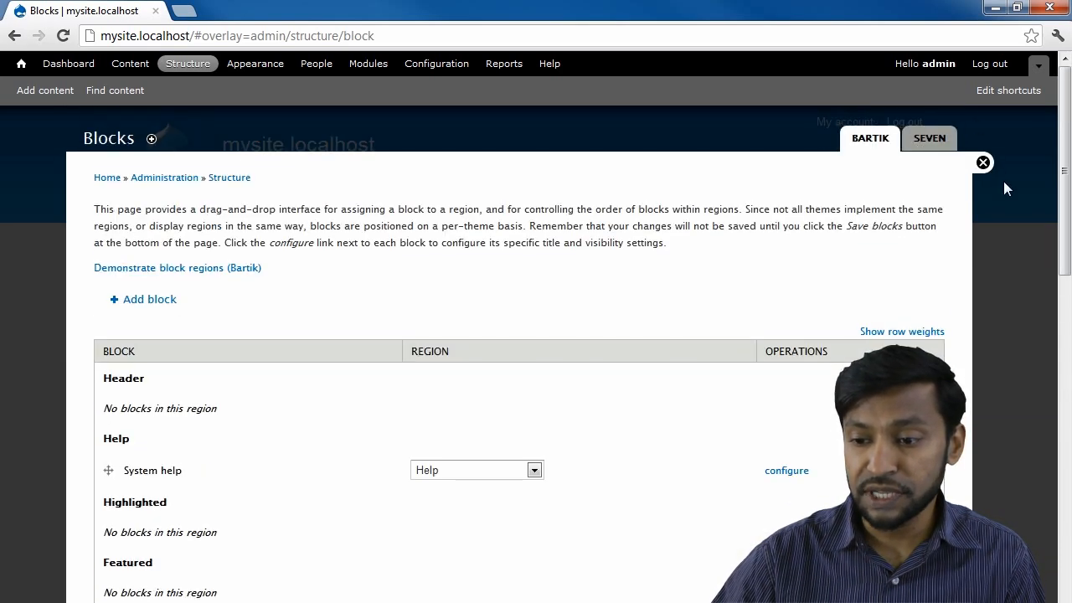
Step: Compare the front page's sidebar blocks for admin and anonymous visitors by logging out and back in
left_click(983, 163)
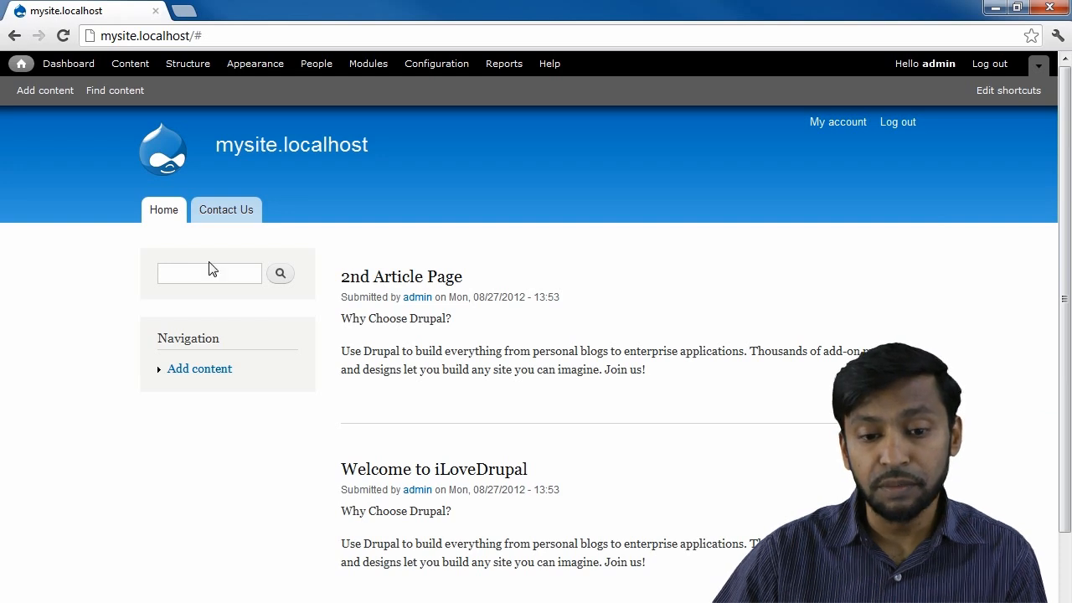
left_click(986, 73)
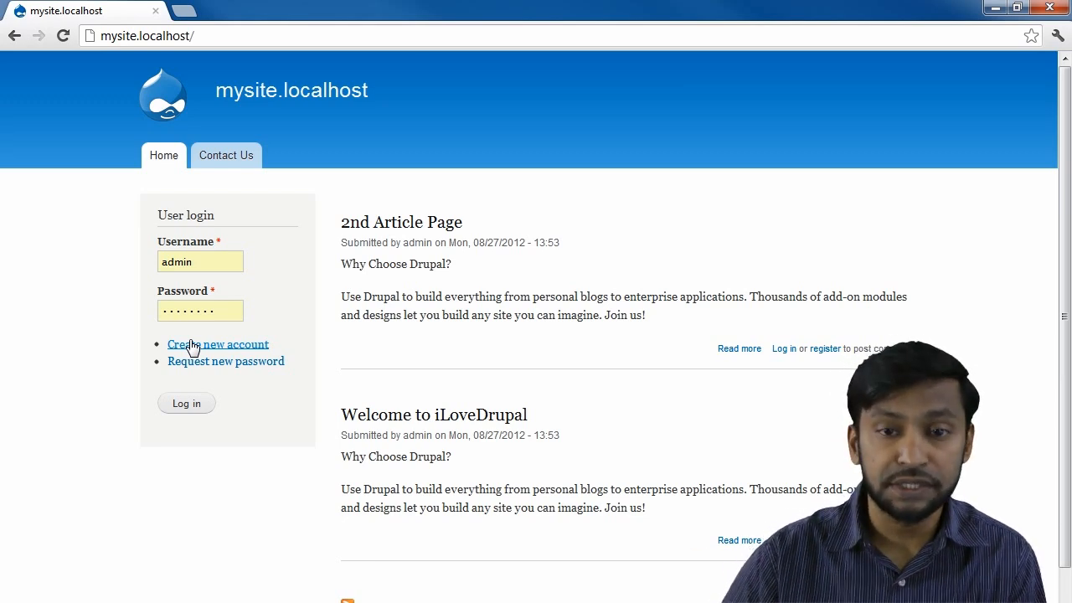
left_click(189, 406)
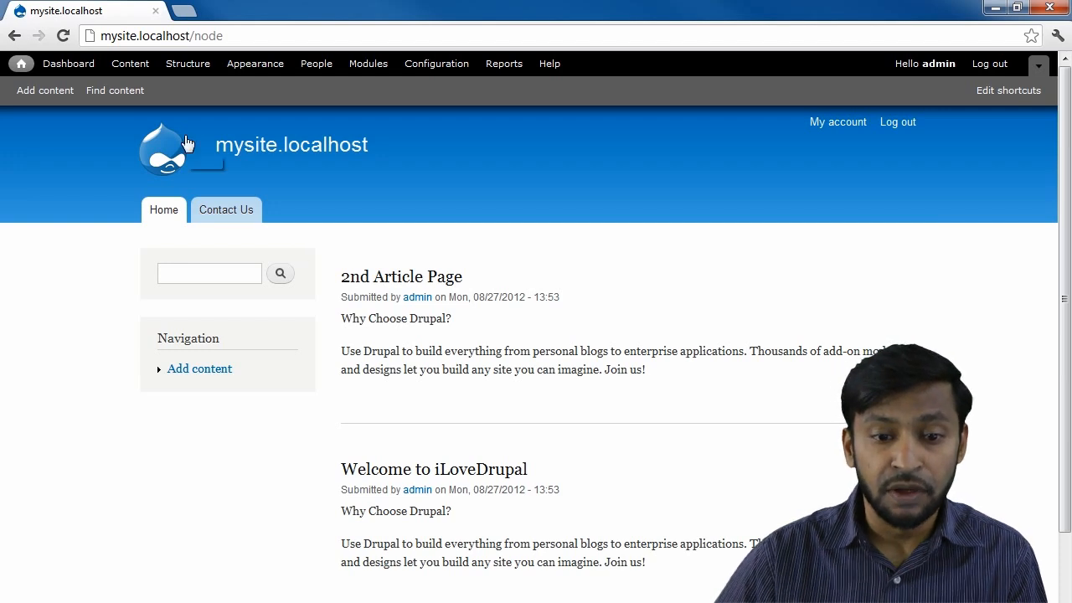
Step: Examine where the Bartik theme places its regions using the block region demonstration, and return to the block list
left_click(186, 65)
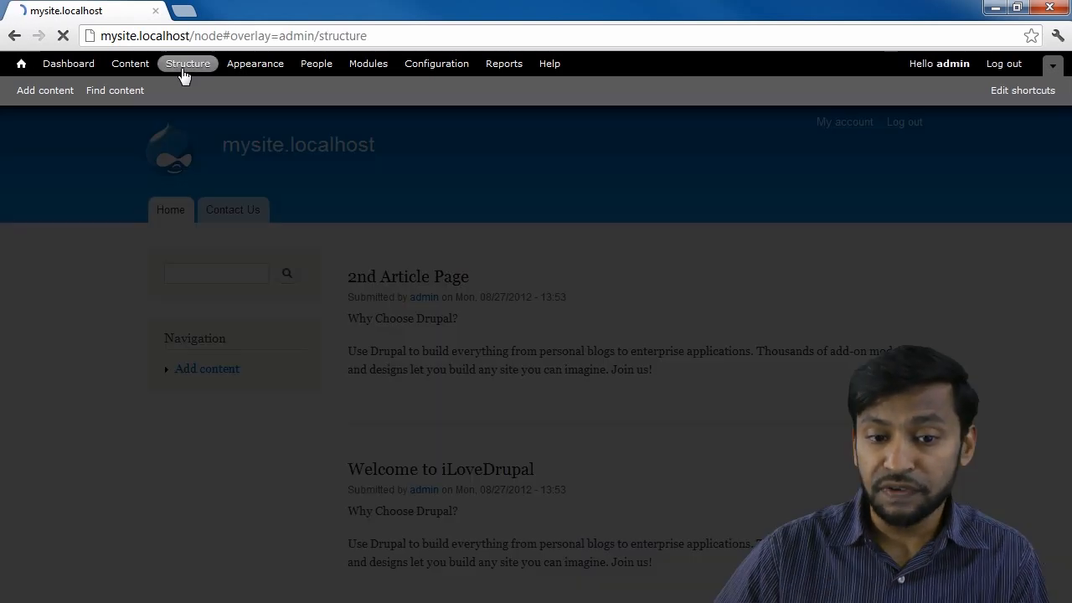
left_click(136, 209)
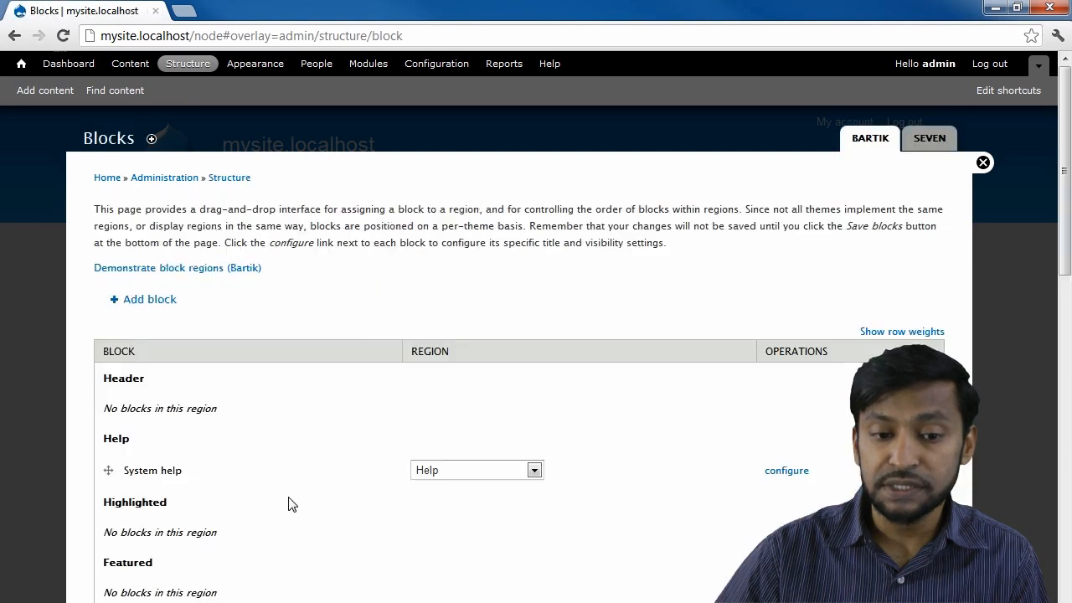
left_click(171, 270)
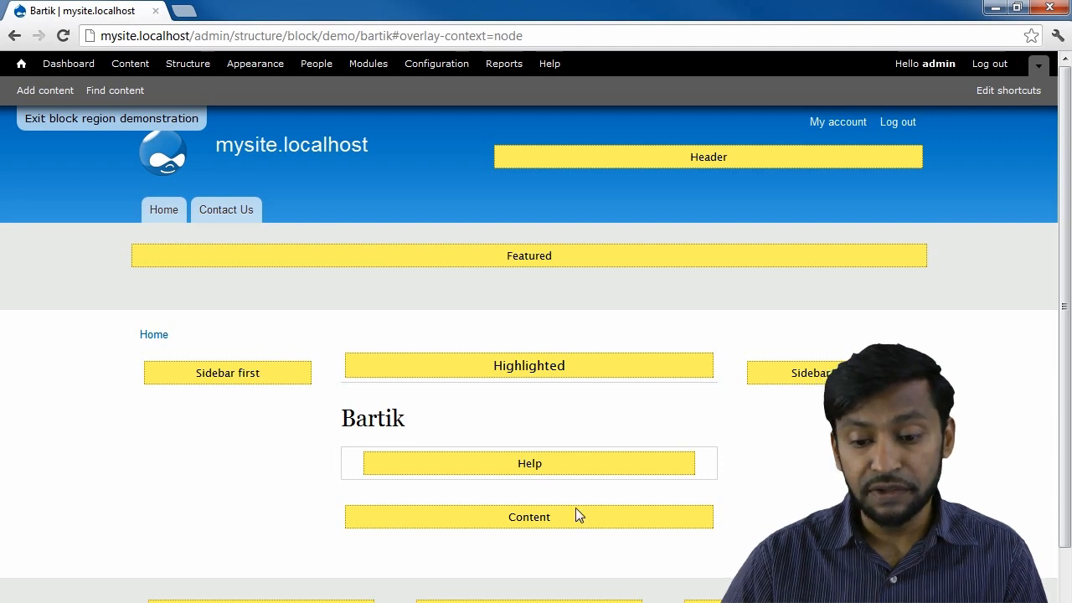
scroll(511, 452, "down", 2)
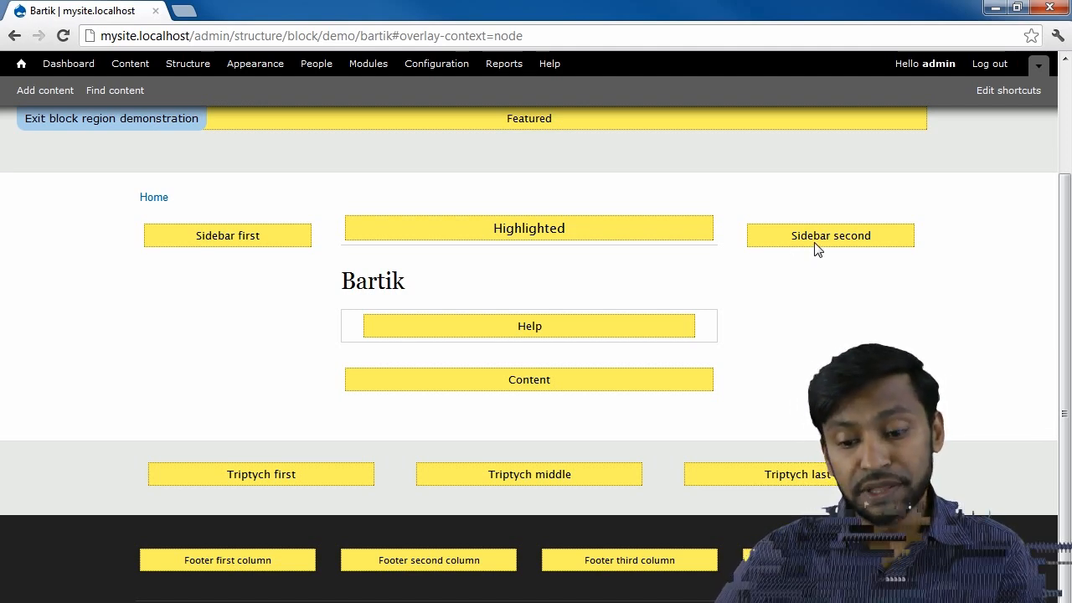
scroll(785, 394, "up", 3)
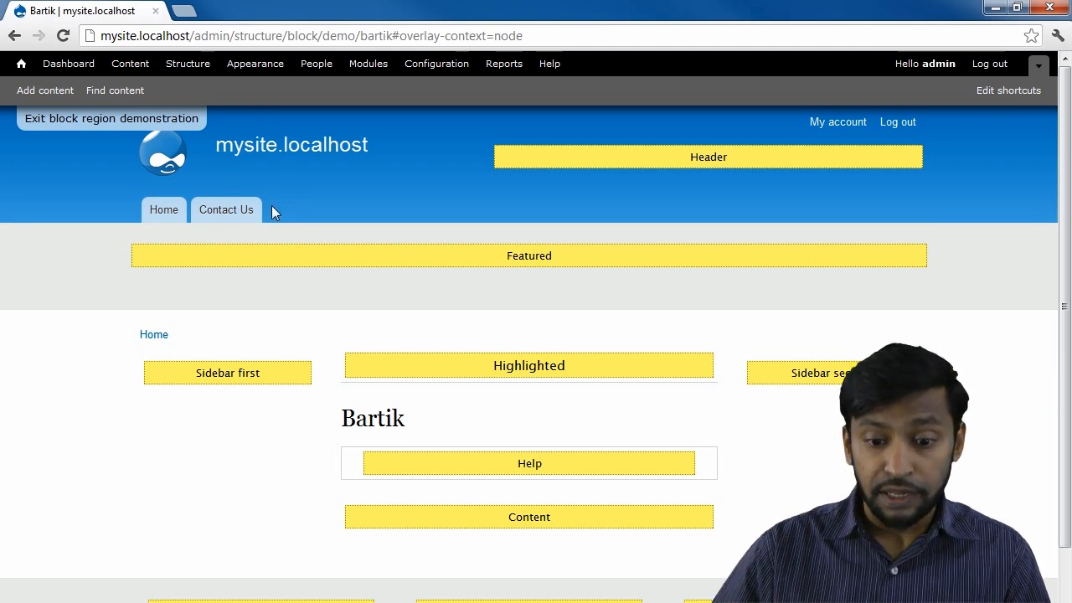
scroll(272, 216, "down", 2)
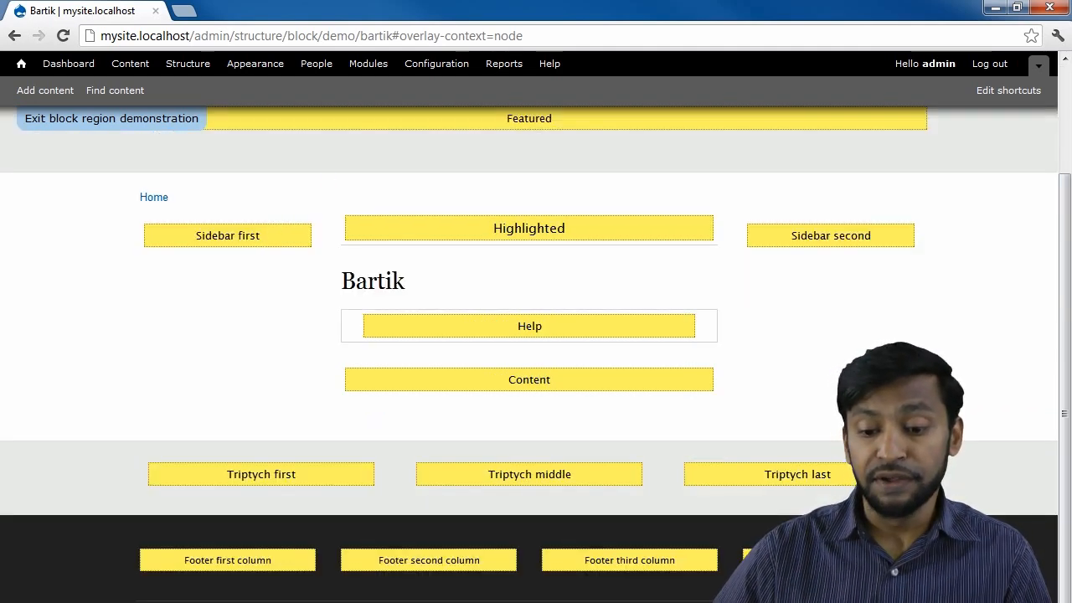
scroll(628, 594, "up", 2)
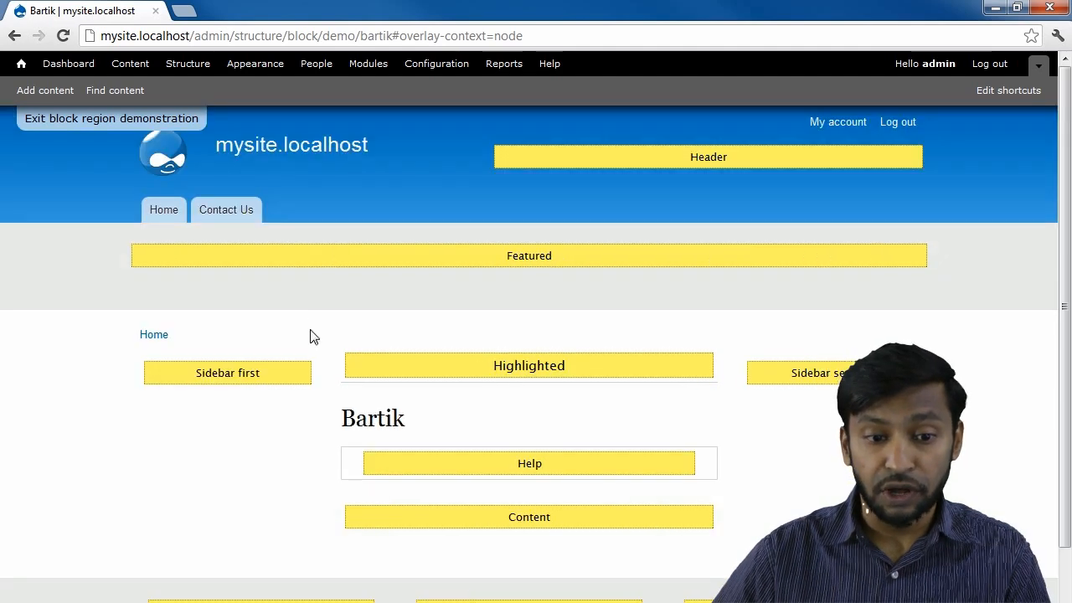
left_click(72, 120)
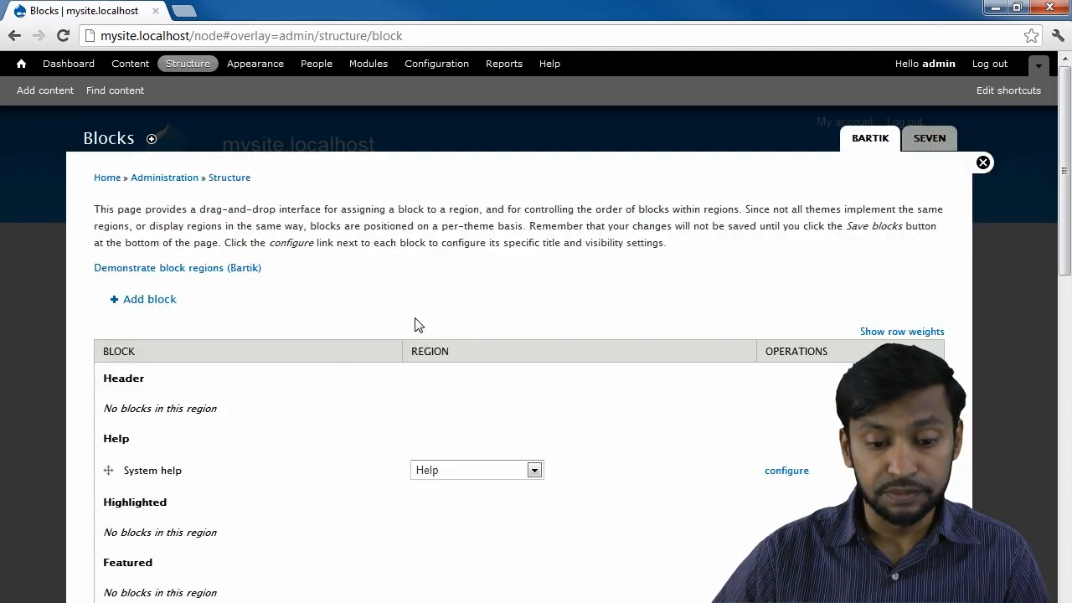
Step: Move the Navigation block to the Sidebar second region, save the block settings and return to the front page
scroll(418, 325, "down", 2)
scroll(416, 324, "down", 1)
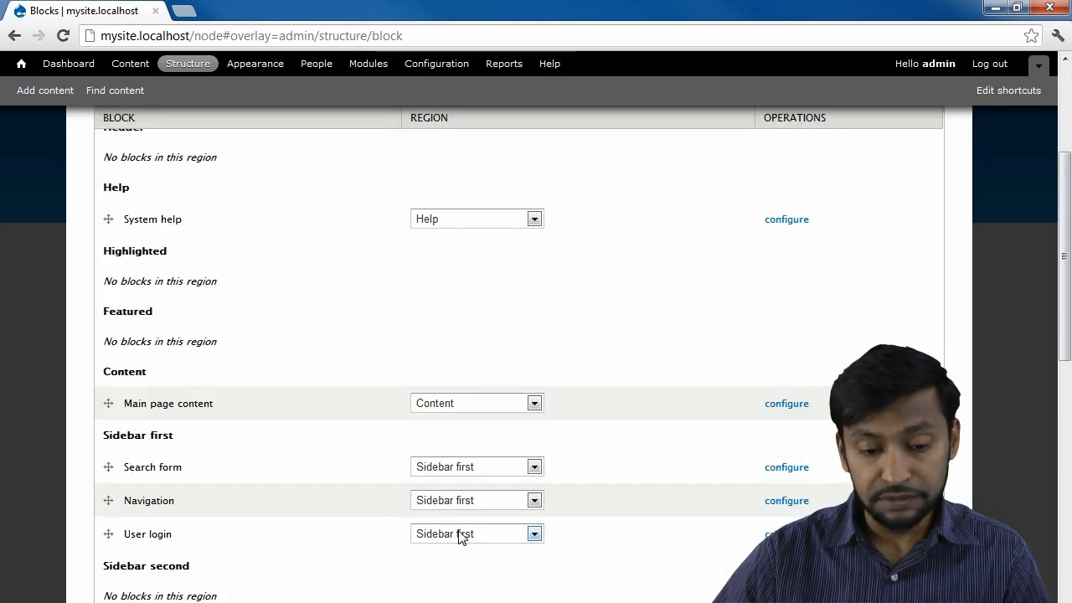
left_click(460, 503)
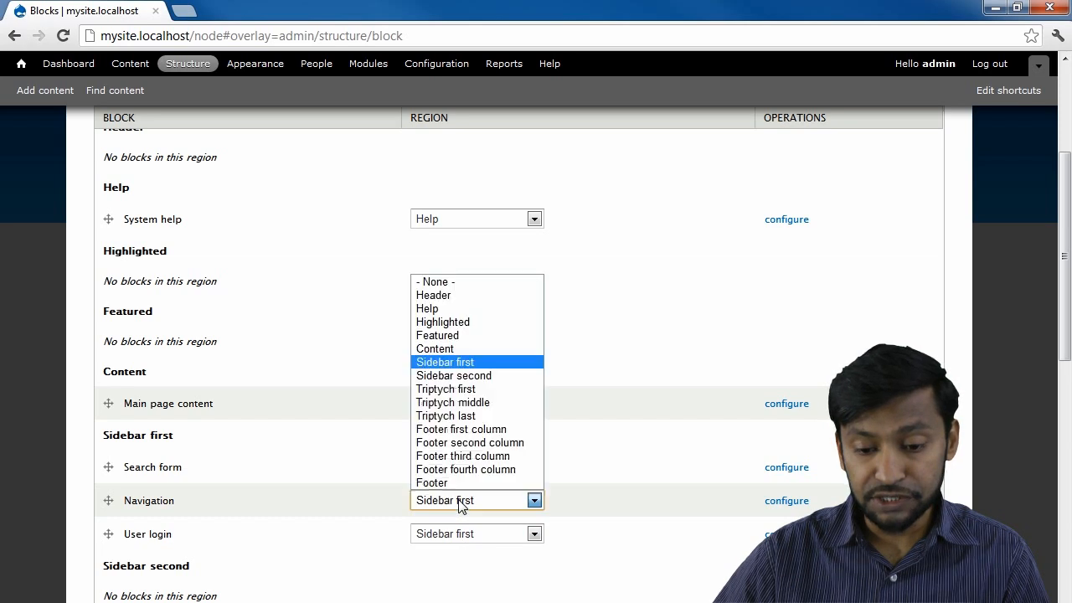
left_click(455, 378)
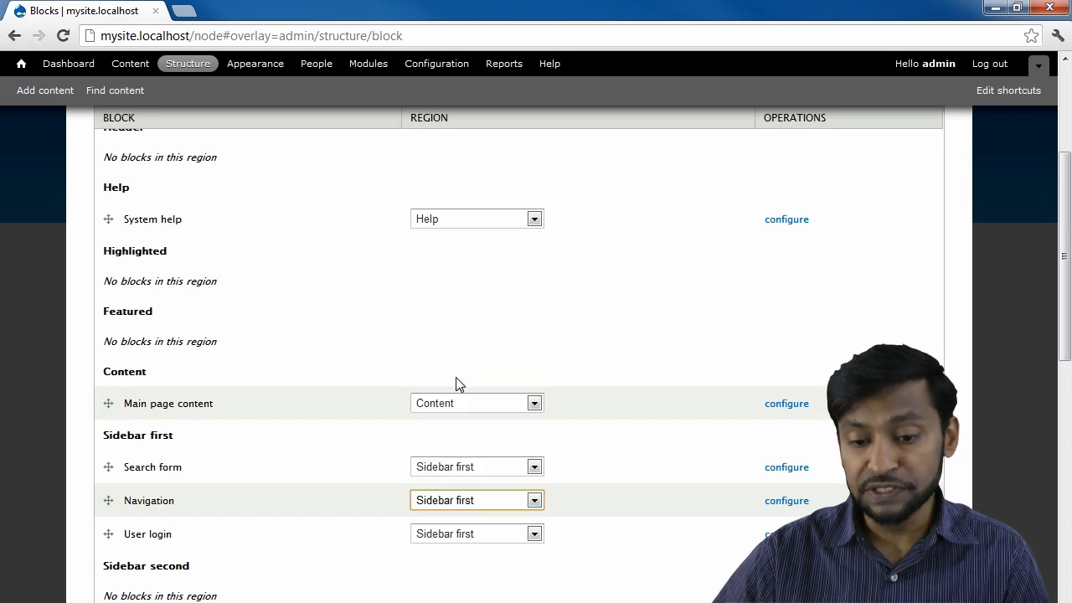
scroll(456, 383, "down", 10)
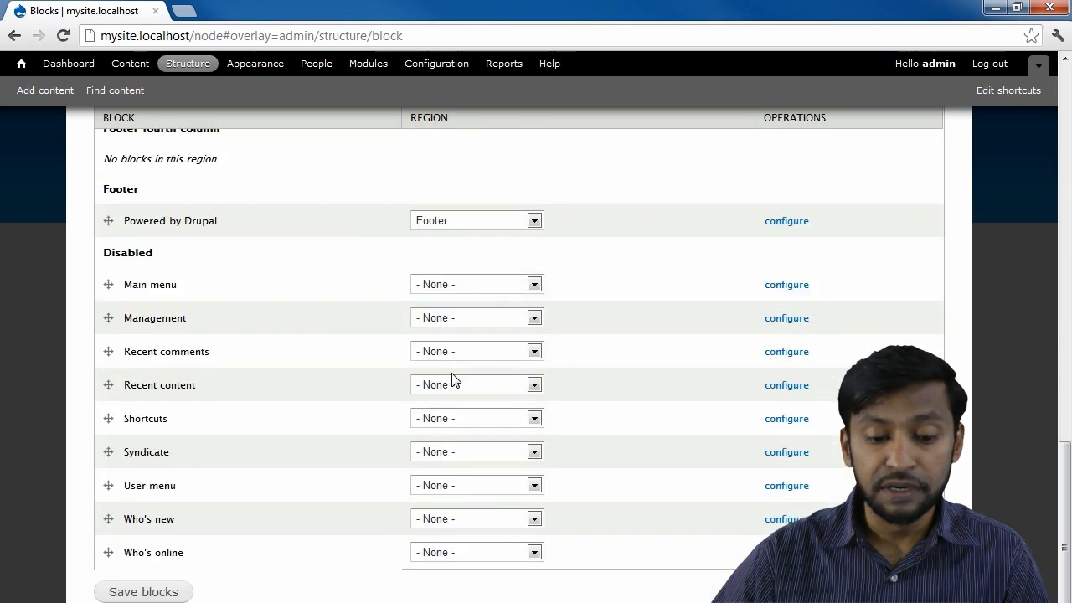
left_click(170, 586)
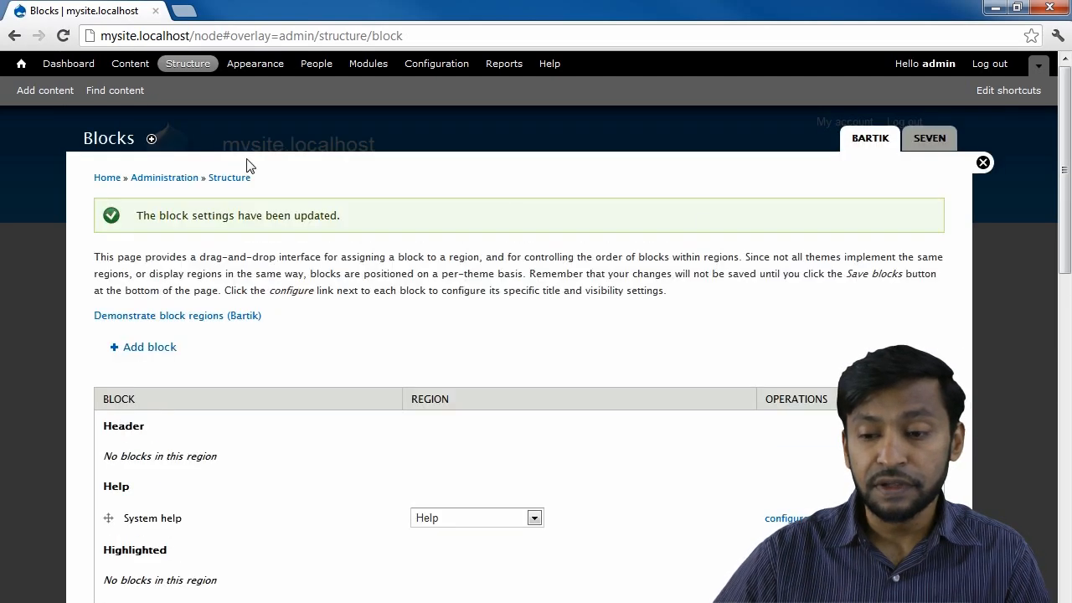
left_click(984, 162)
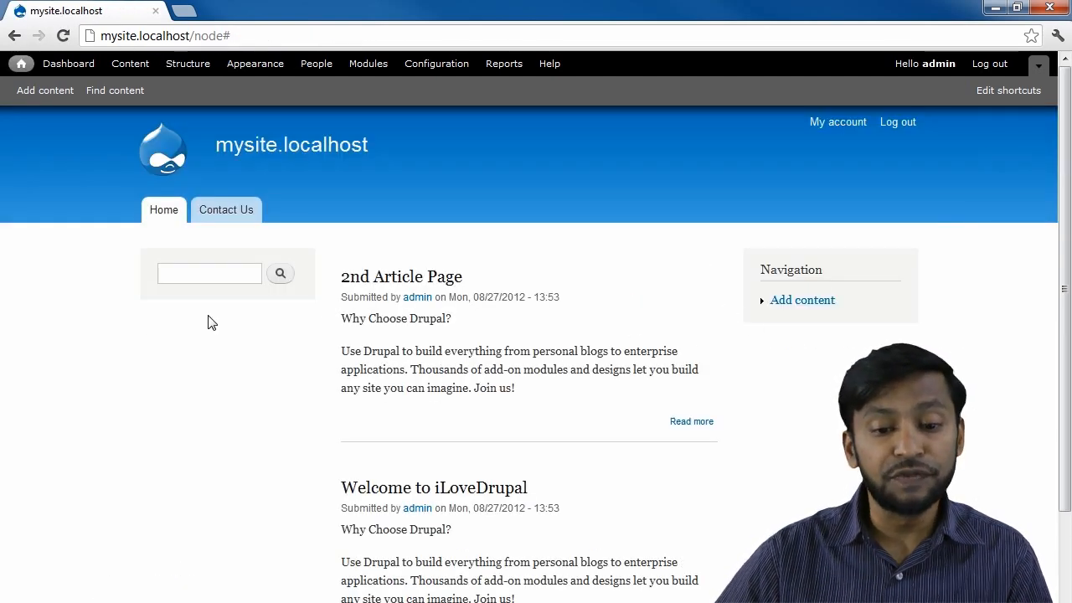
mouse_move(874, 310)
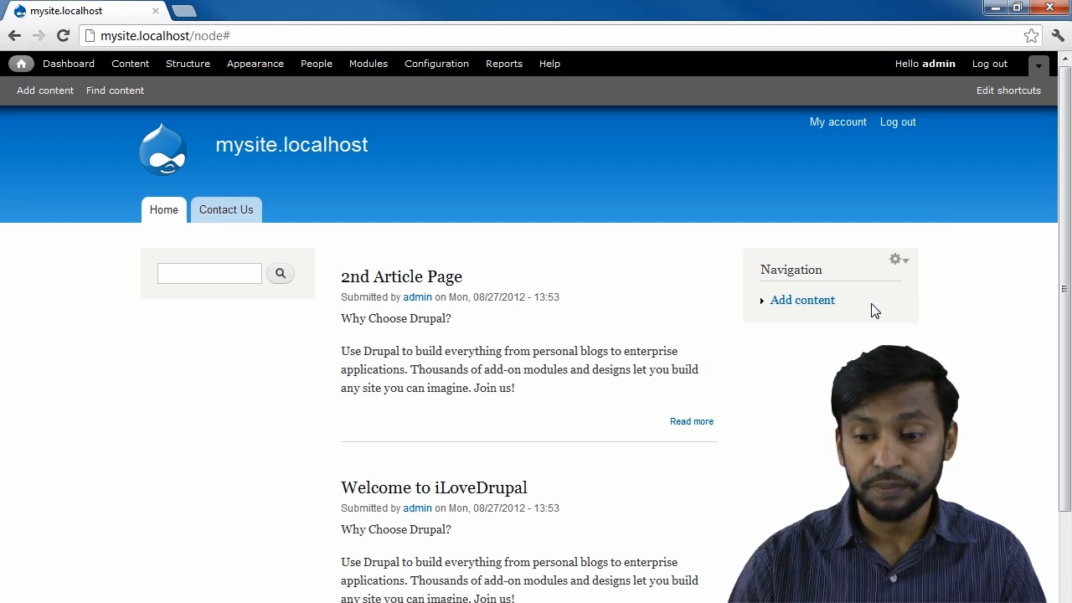
Step: Review the site's content types and its list of menus, and return to the front page
left_click(189, 66)
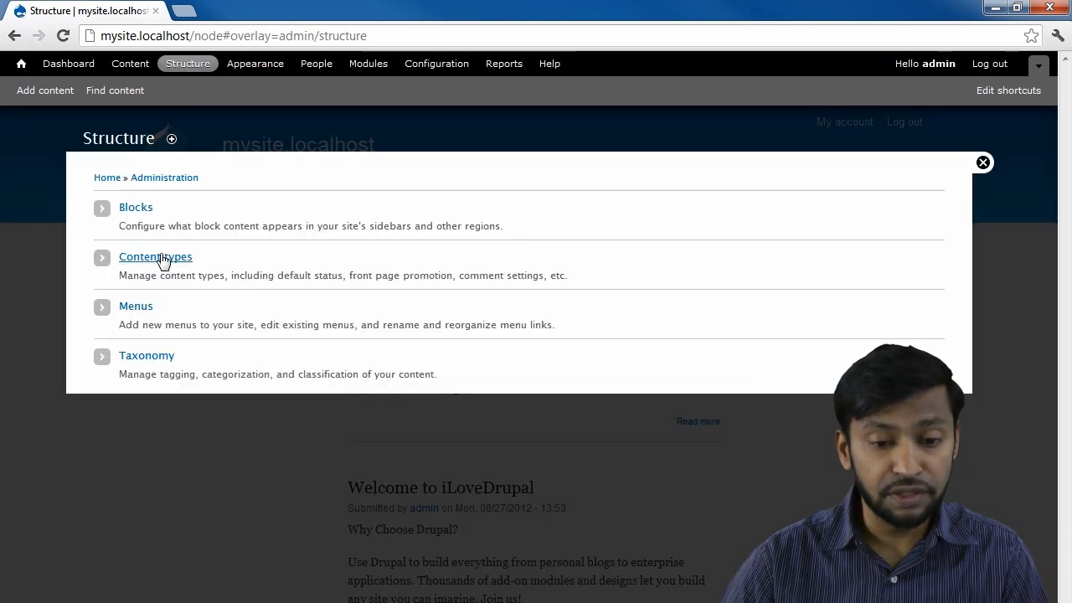
left_click(159, 258)
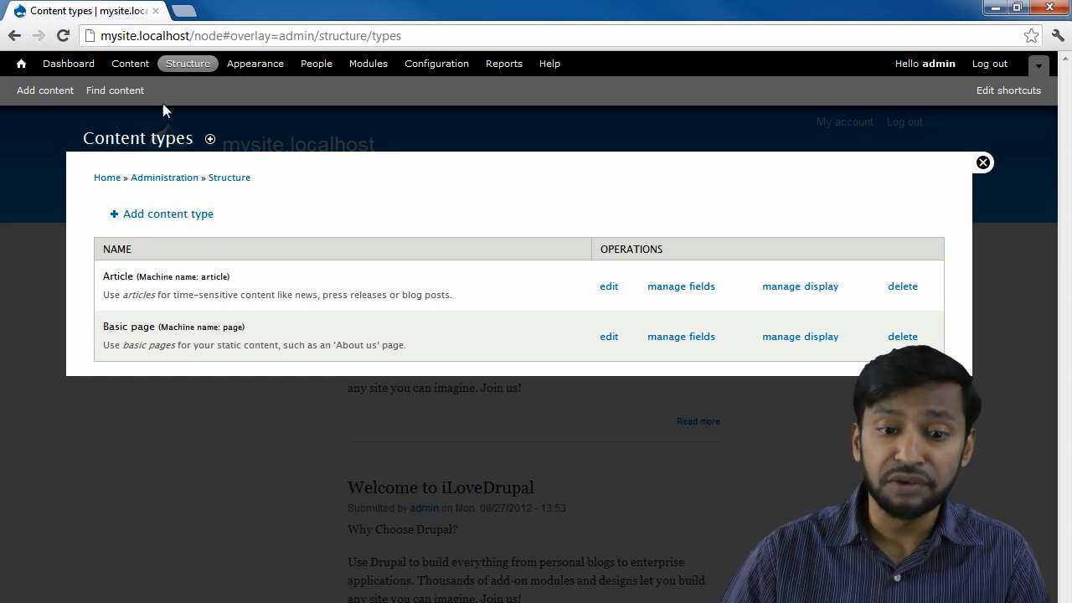
left_click(190, 66)
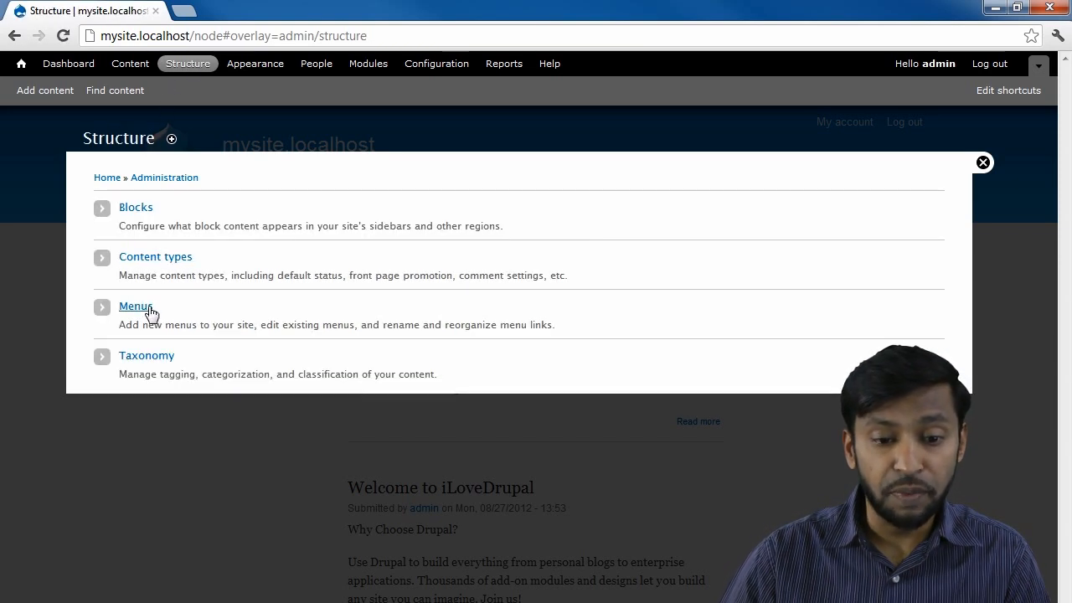
left_click(136, 309)
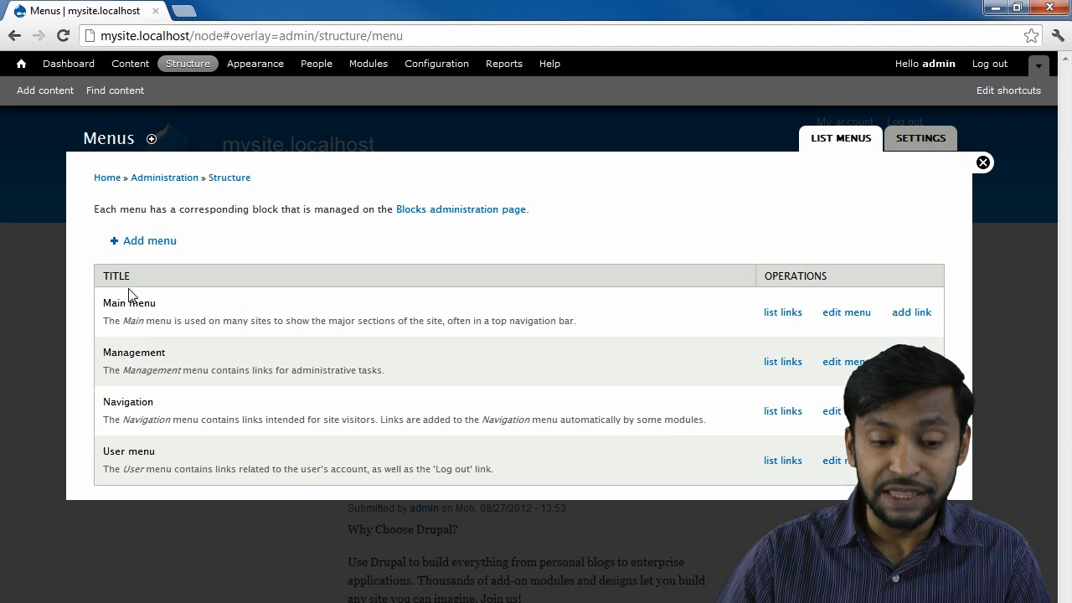
left_click(983, 165)
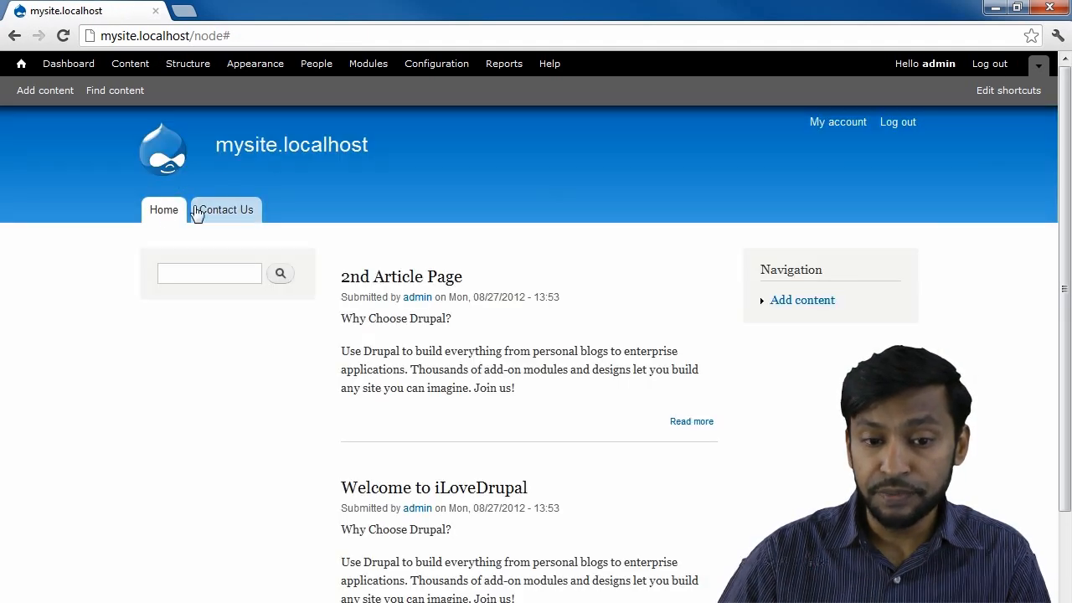
Step: View the list of menus in the site structure once more and go back to the front page
left_click(186, 65)
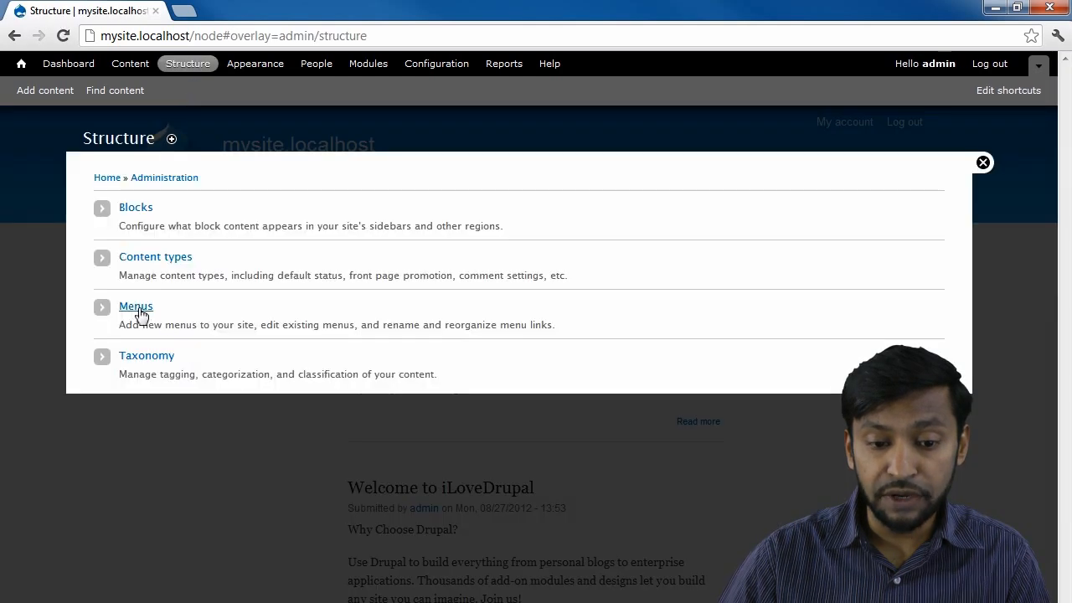
left_click(138, 308)
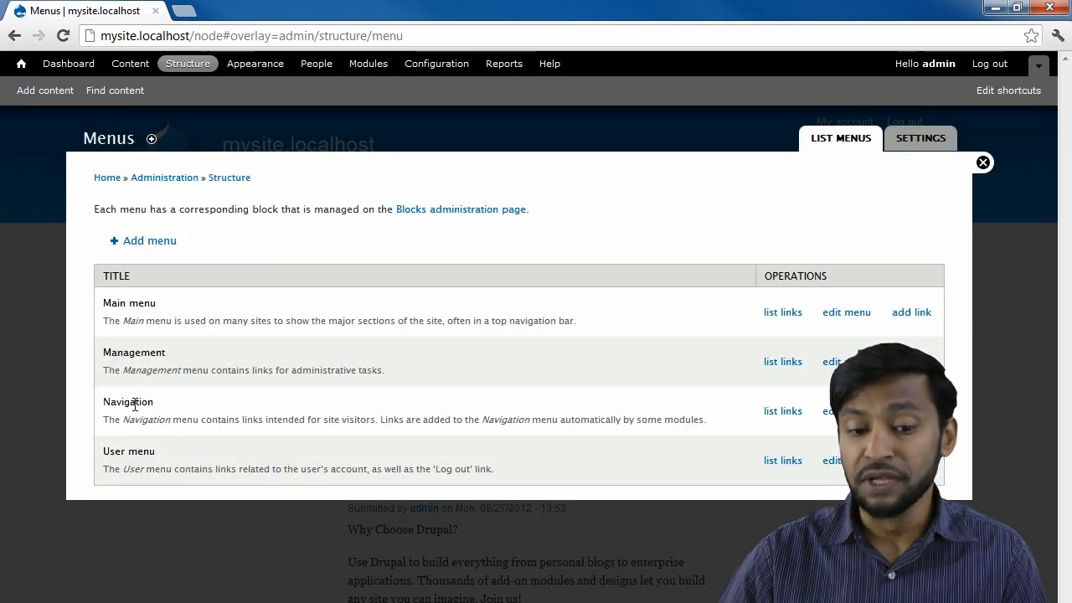
left_click(982, 163)
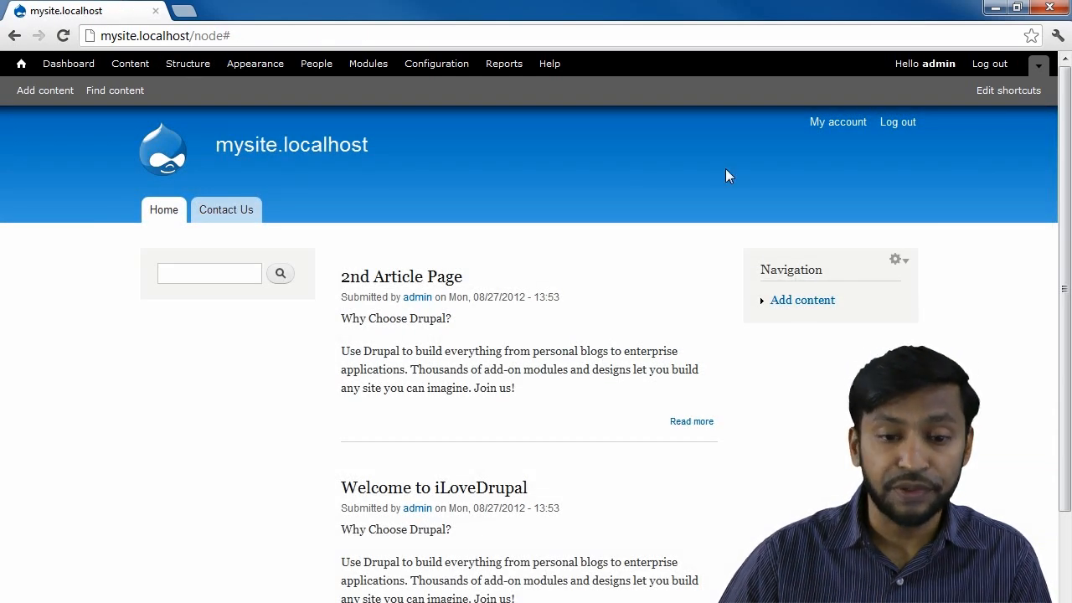
Step: Look at the Tags vocabulary's term list in Taxonomy and the site's content list, and return to the front page
left_click(178, 67)
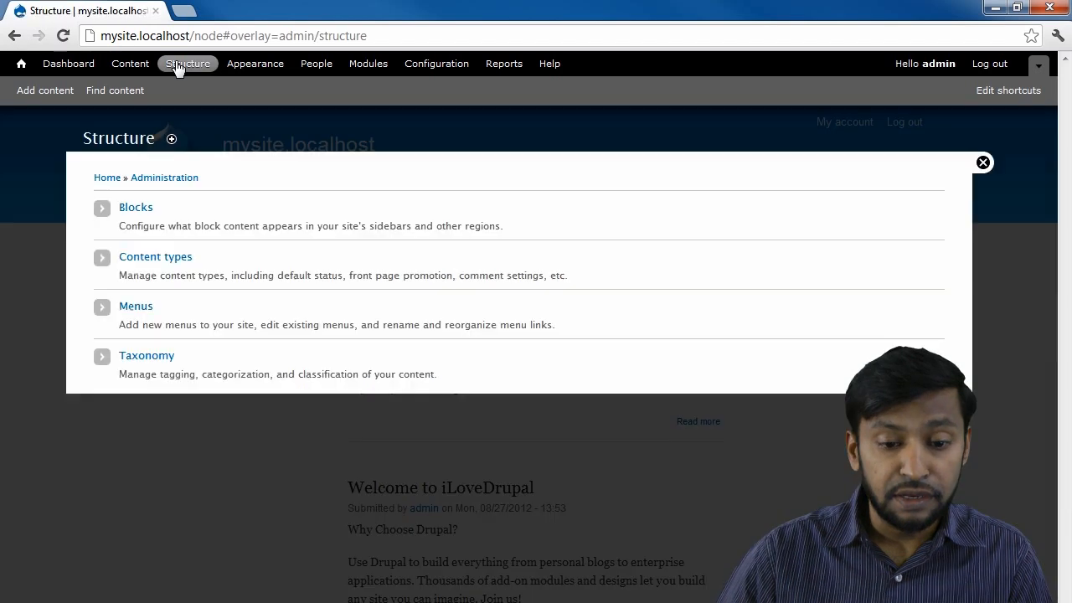
left_click(137, 357)
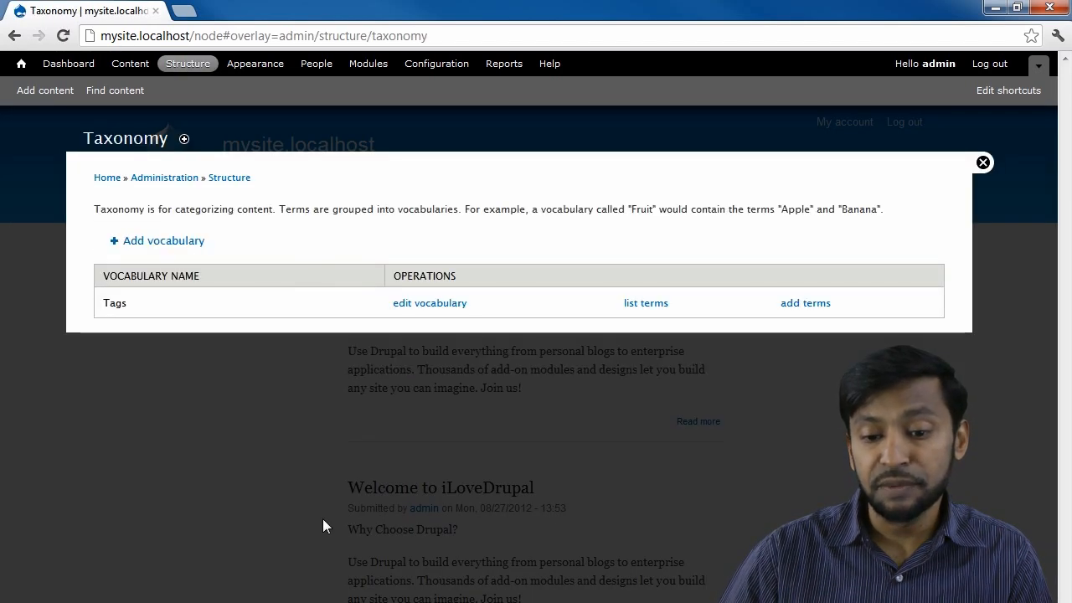
left_click(632, 305)
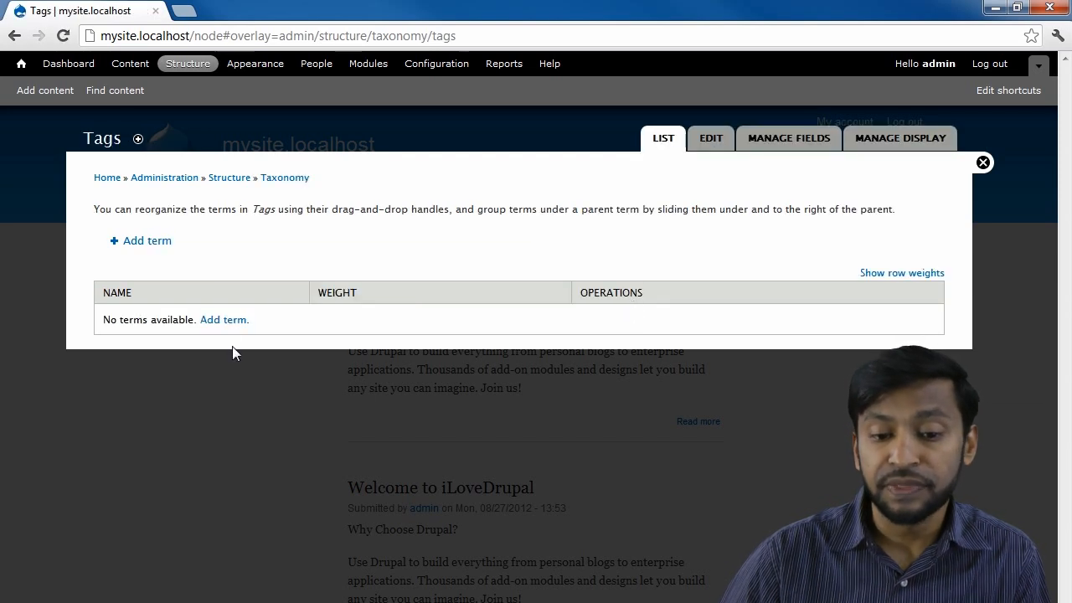
left_click(133, 65)
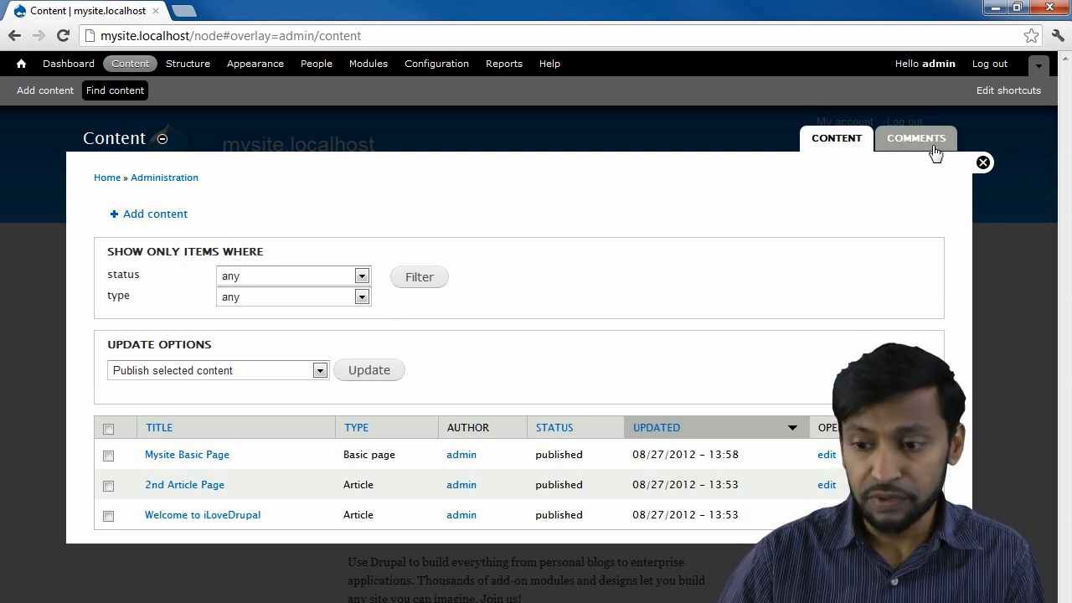
left_click(982, 162)
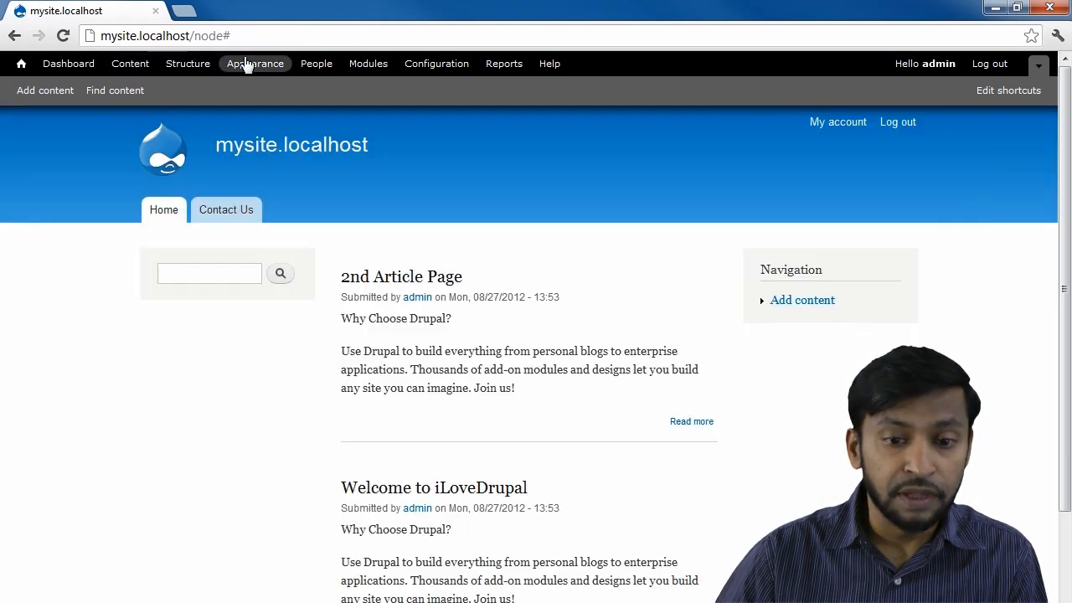
Step: Look through the installed themes, set Seven 7.15 as the default theme and view the front page
left_click(248, 72)
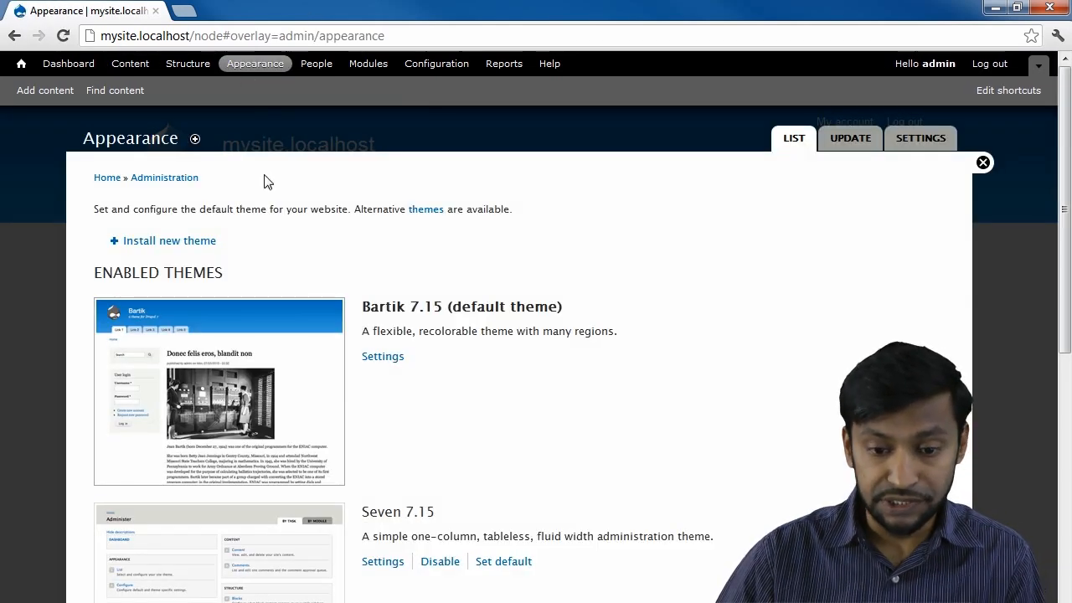
scroll(278, 224, "down", 2)
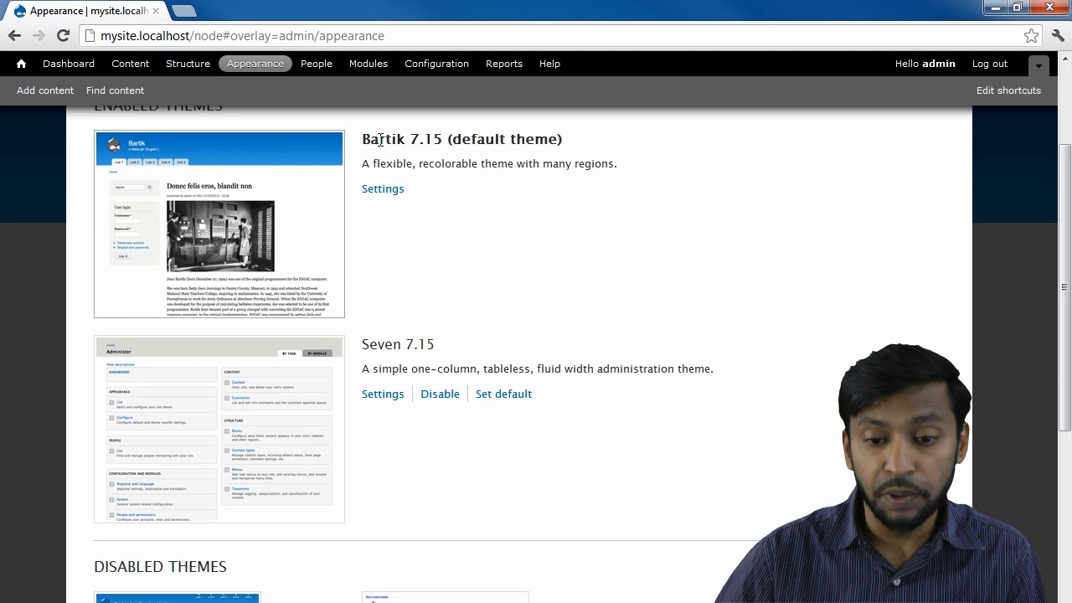
scroll(383, 263, "down", 2)
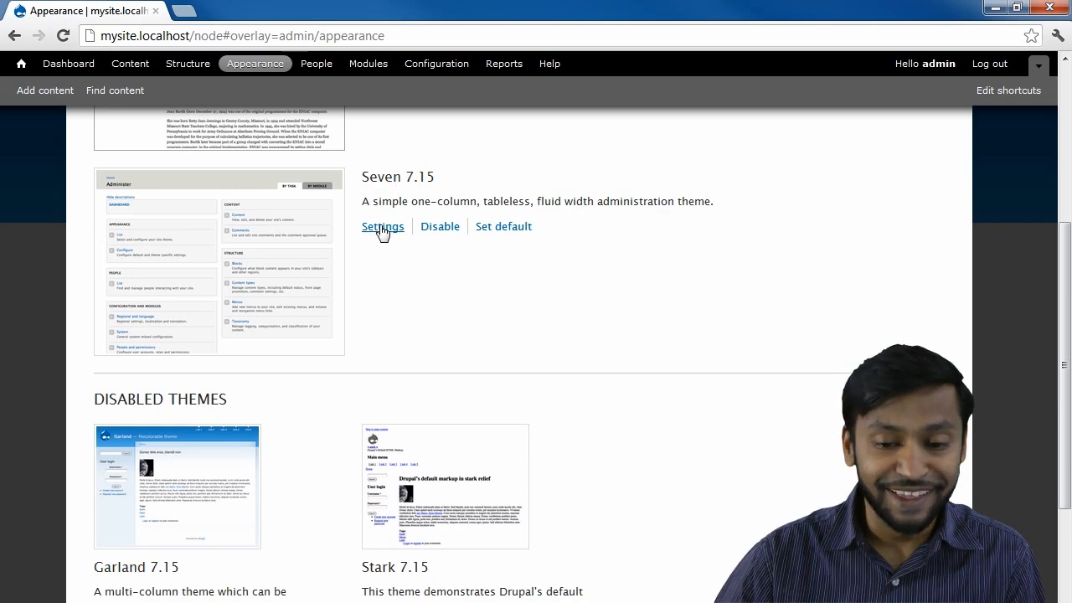
scroll(378, 232, "down", 3)
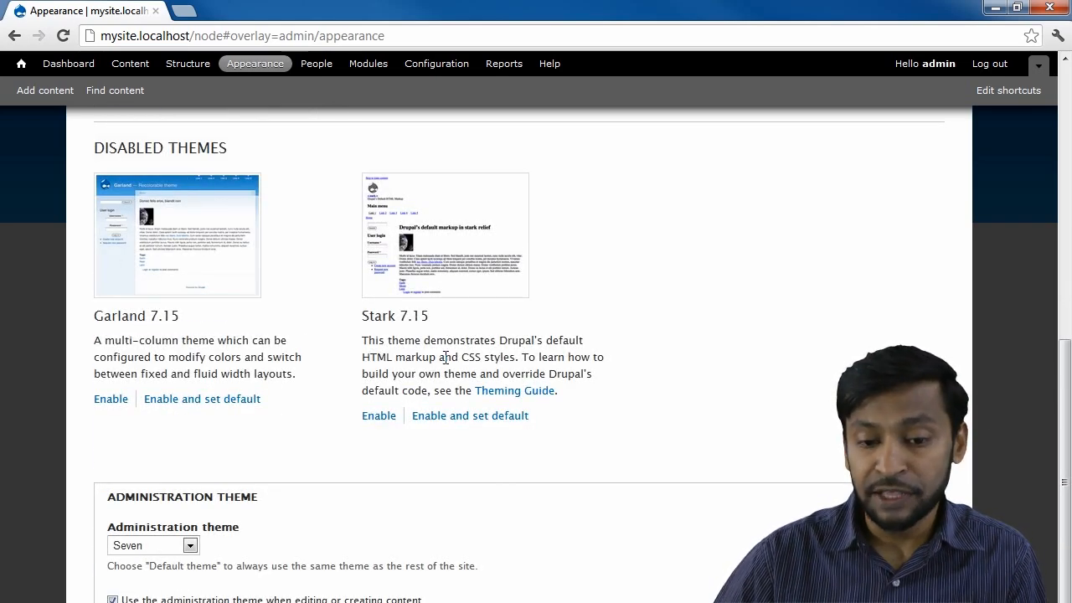
scroll(445, 357, "up", 4)
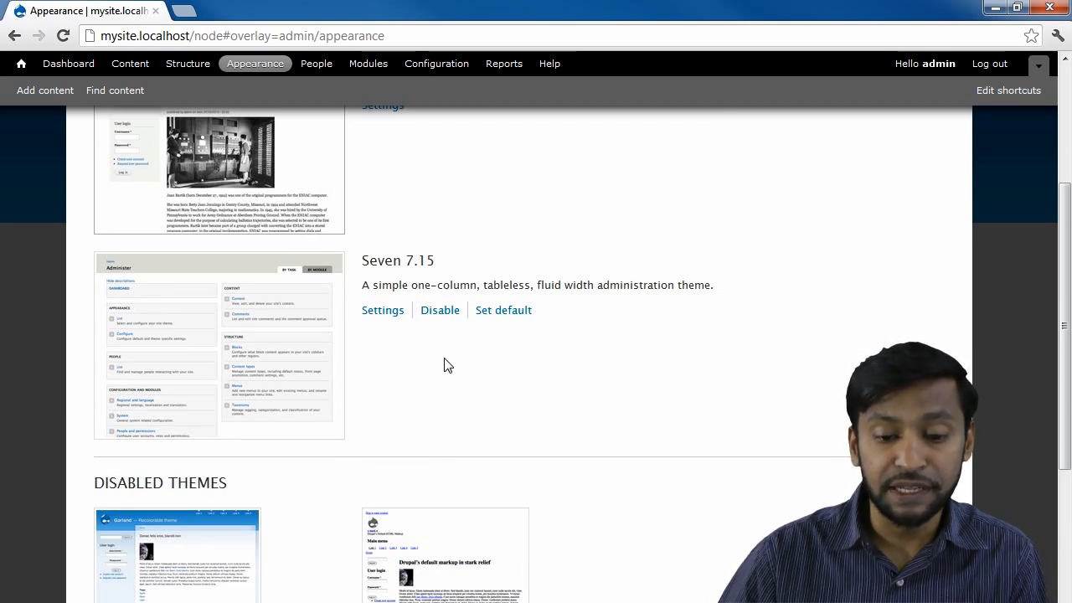
left_click(496, 318)
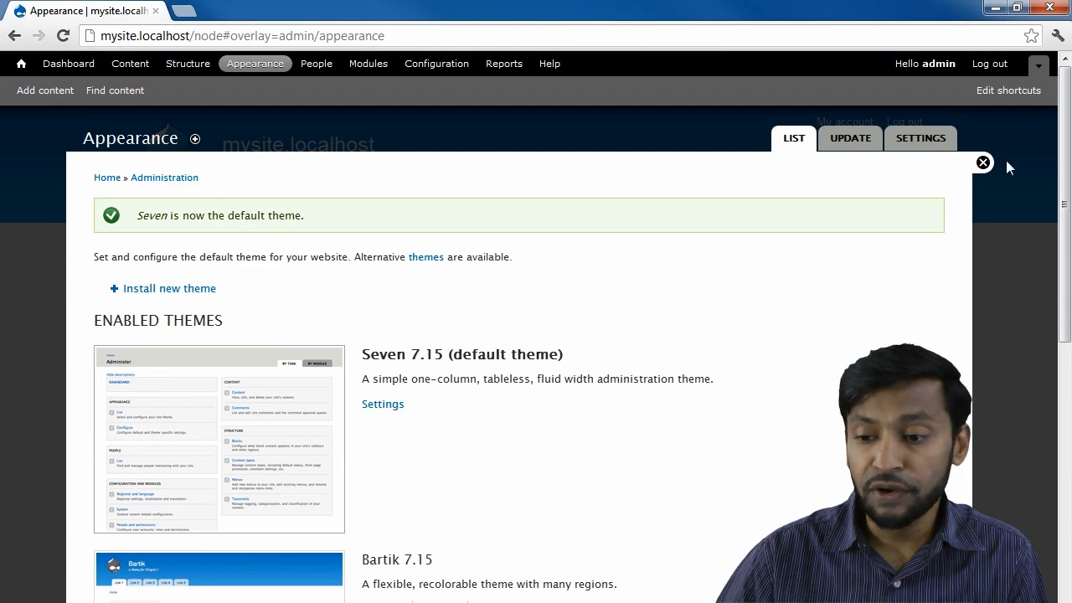
left_click(984, 163)
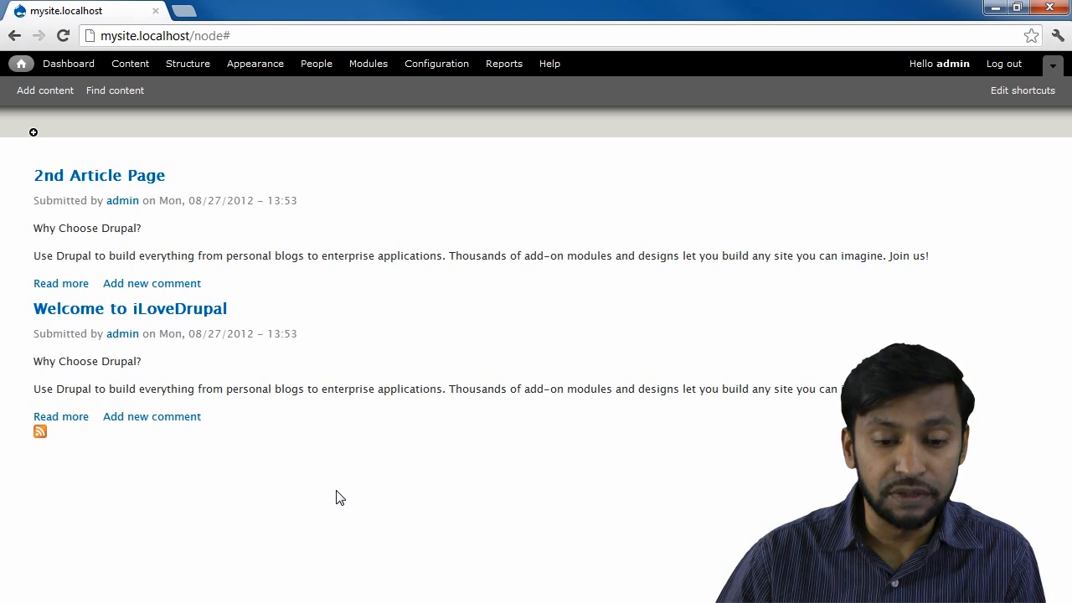
Step: Examine the Seven theme's regions using its block region demonstration, and return to the block list
left_click(248, 77)
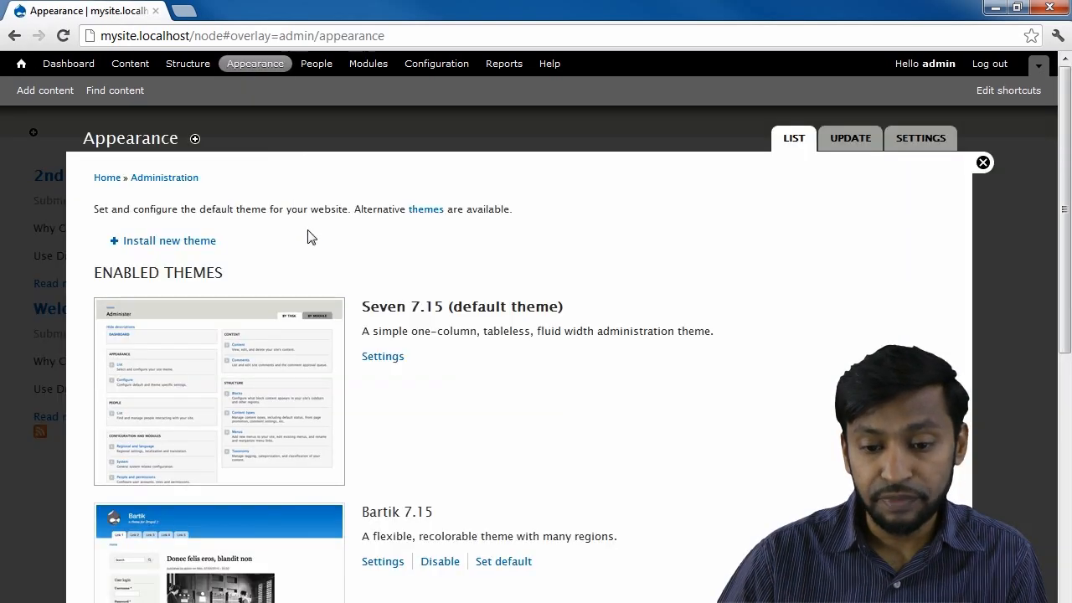
left_click(983, 162)
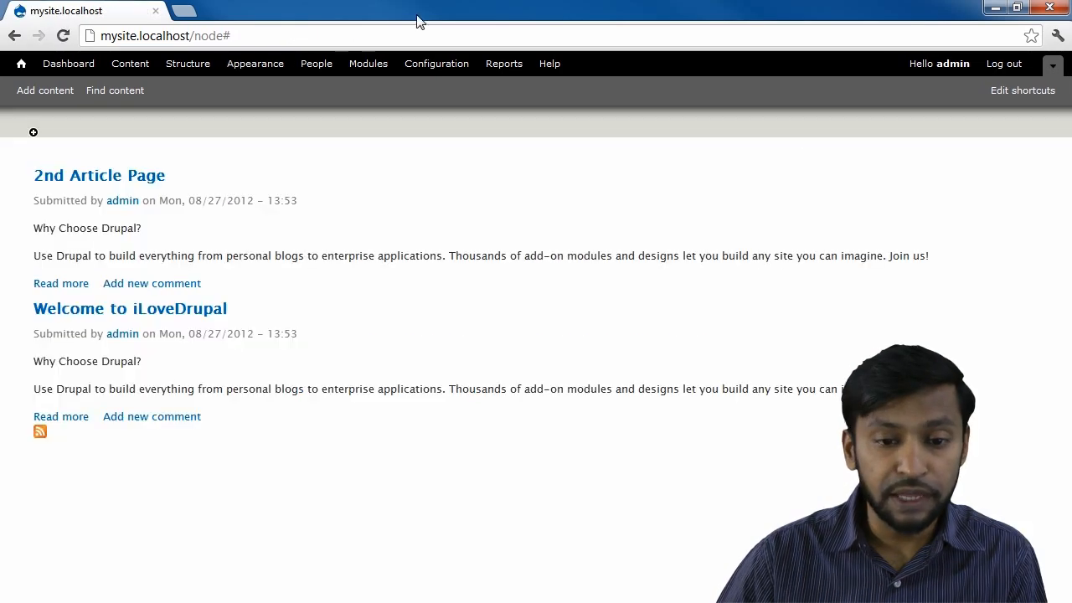
left_click(188, 69)
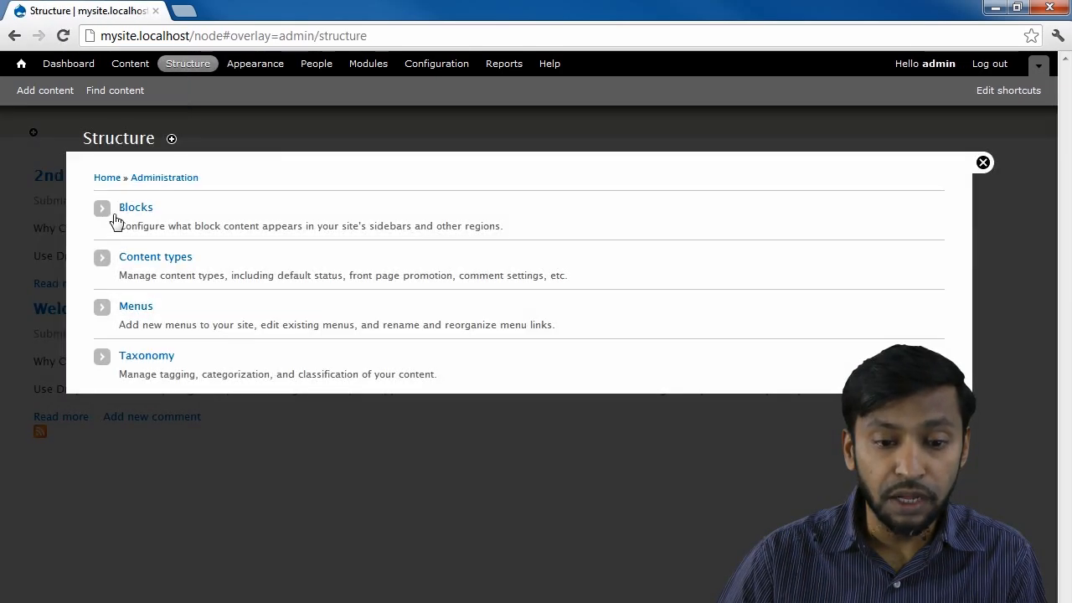
left_click(130, 211)
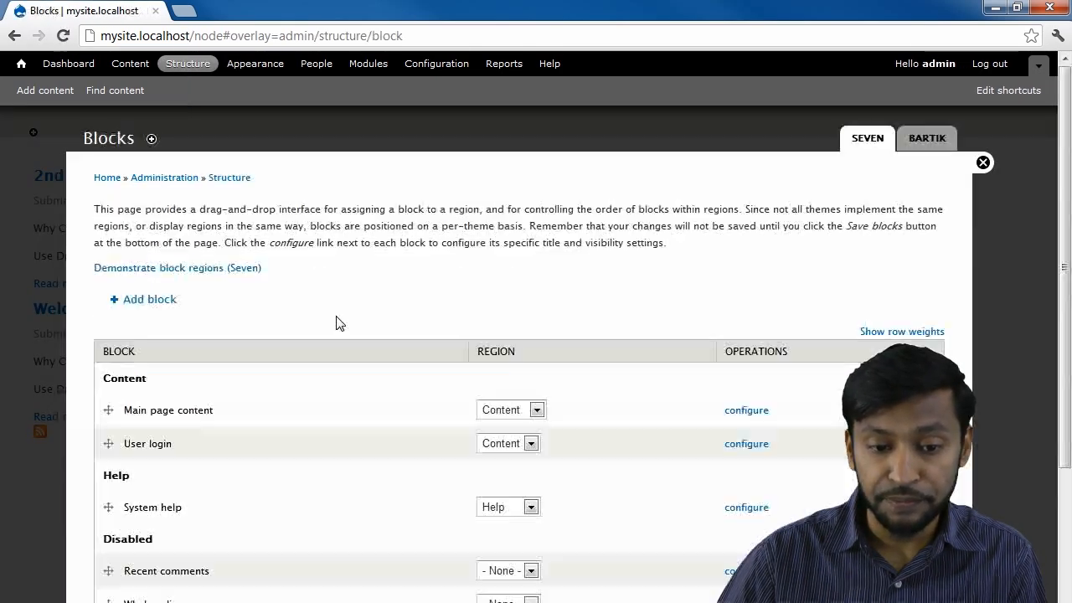
left_click(198, 268)
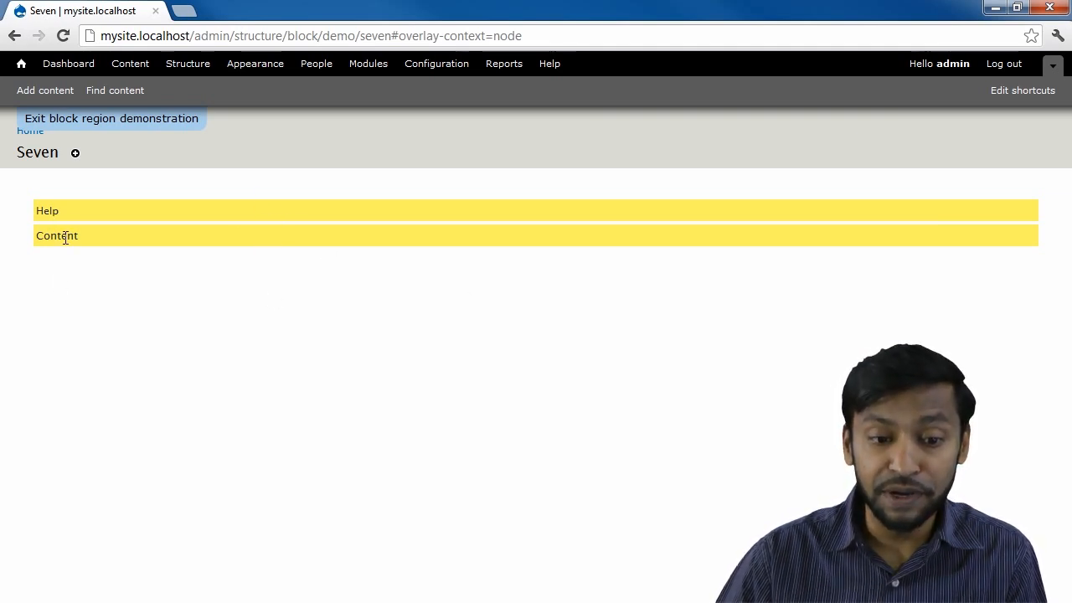
left_click(15, 37)
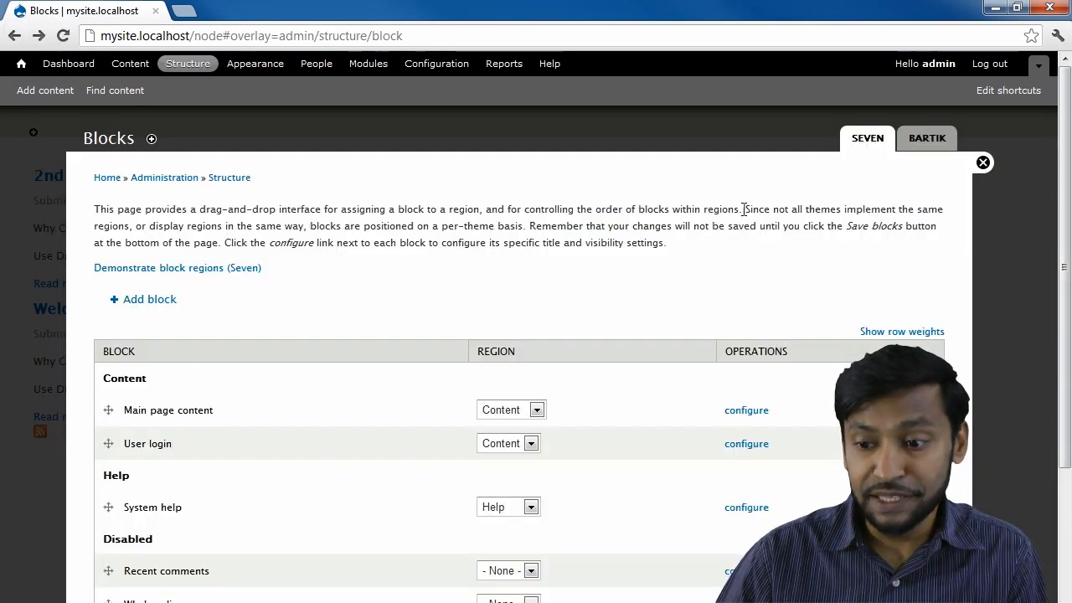
Step: Set Bartik 7.15 as the default theme again and return to the front page
left_click(248, 65)
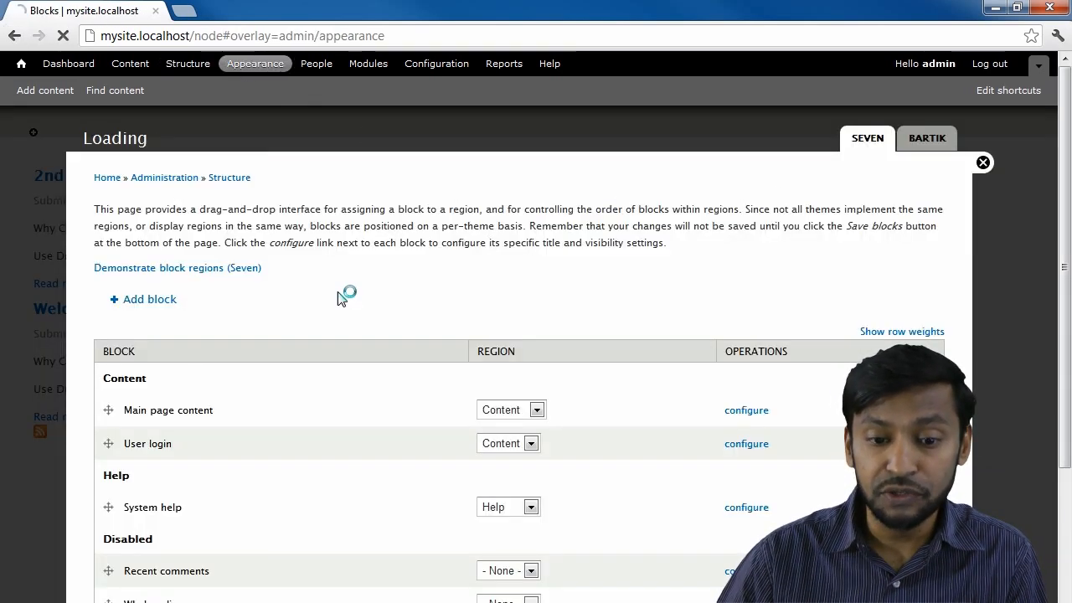
scroll(506, 348, "down", 1)
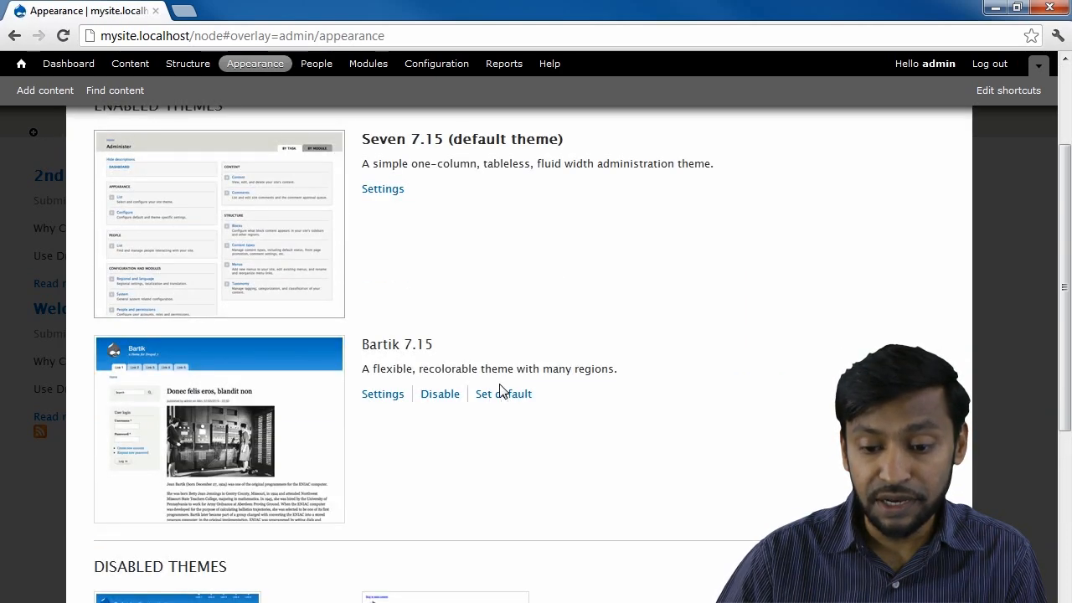
left_click(502, 395)
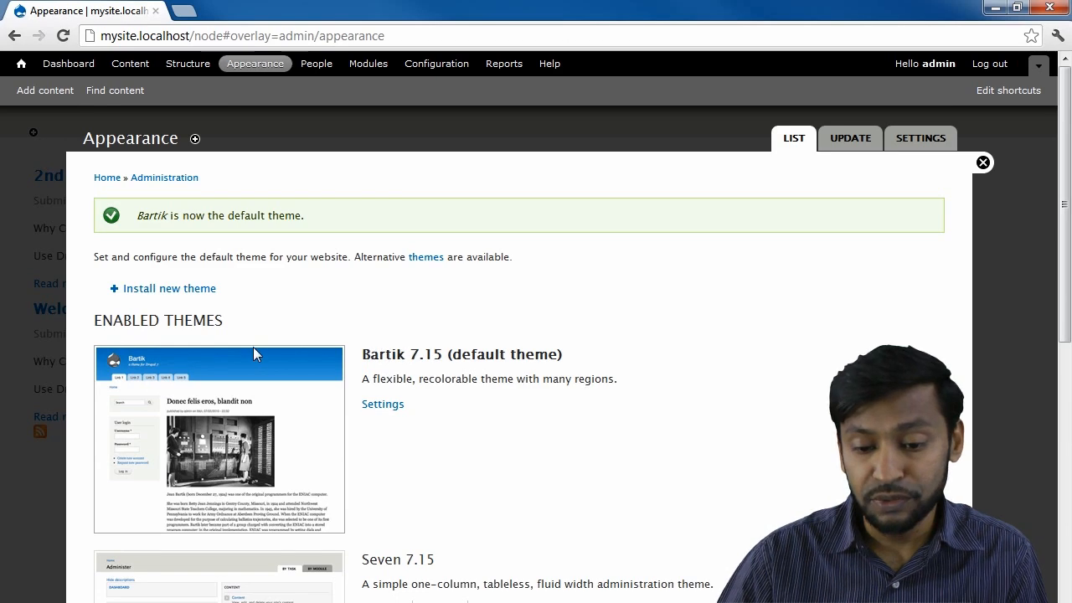
left_click(983, 163)
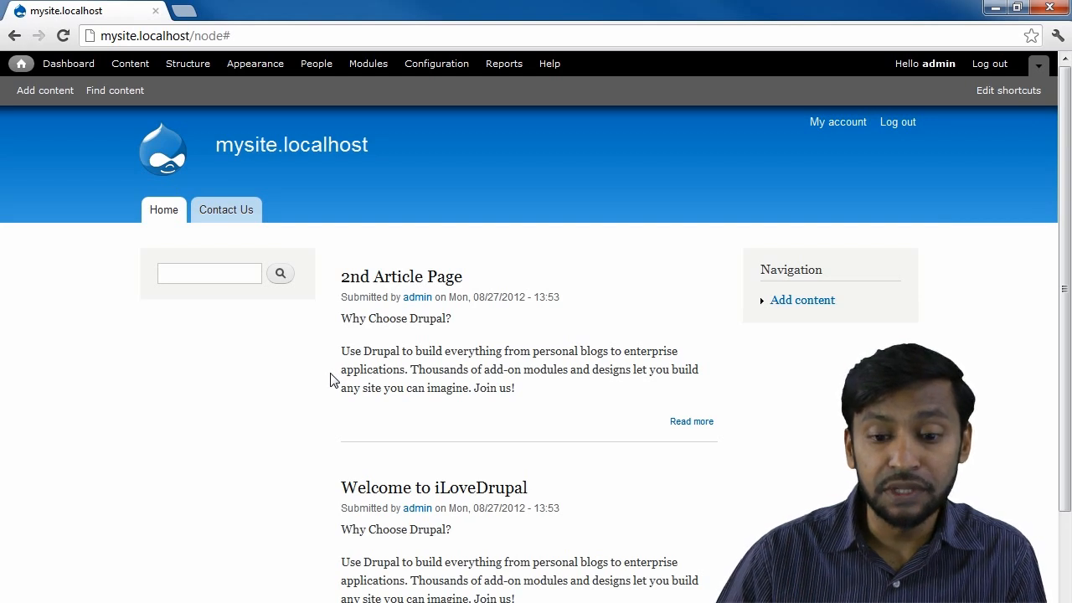
Step: Review the enabled and disabled themes and the administration theme setting, and open the site's user list
left_click(268, 72)
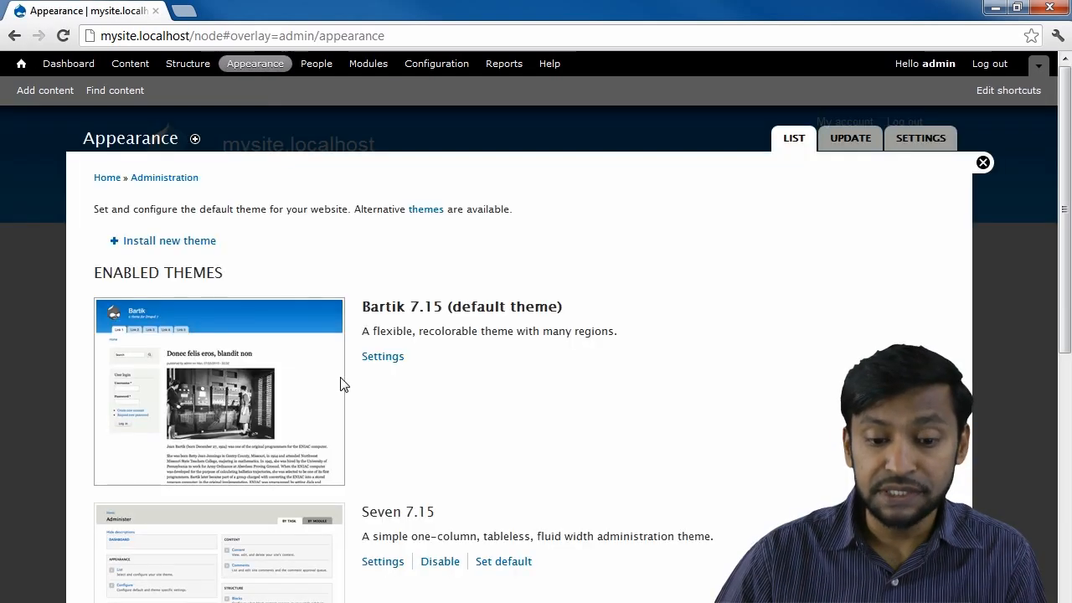
scroll(340, 384, "down", 5)
scroll(340, 383, "down", 3)
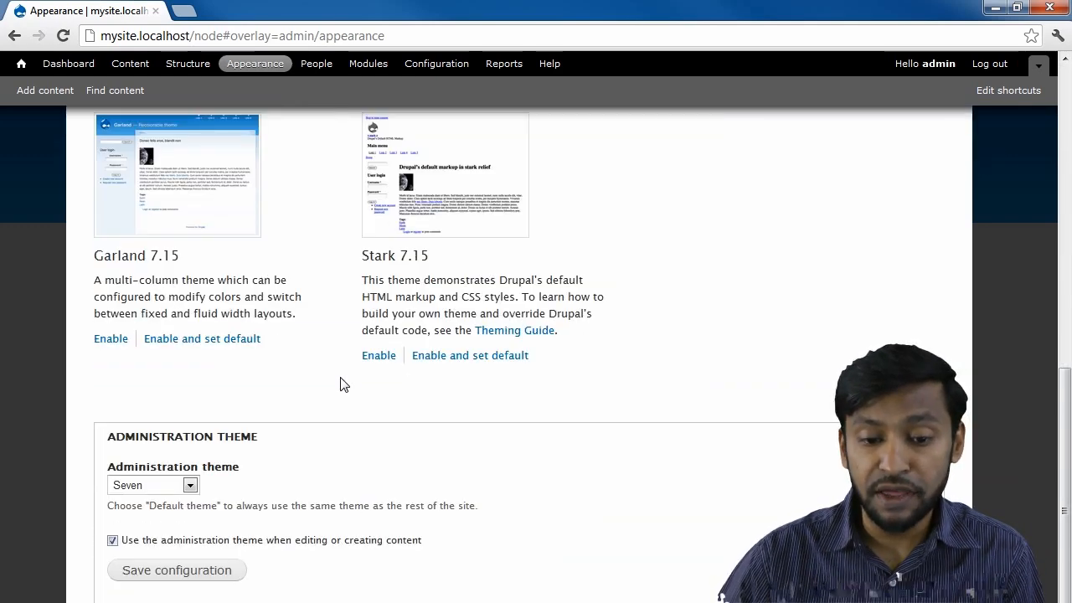
scroll(343, 382, "up", 10)
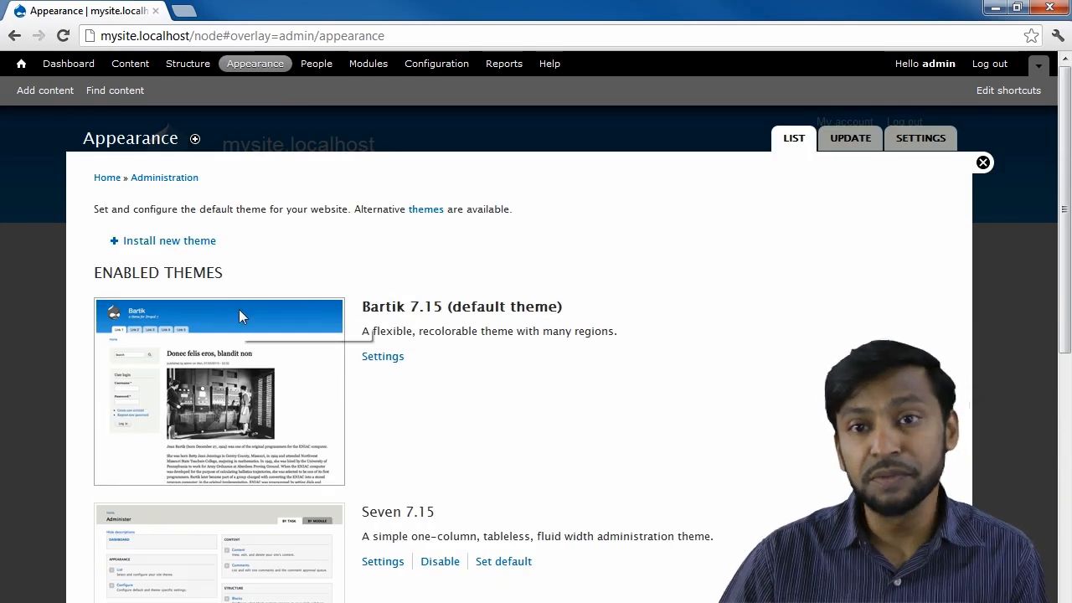
left_click(317, 67)
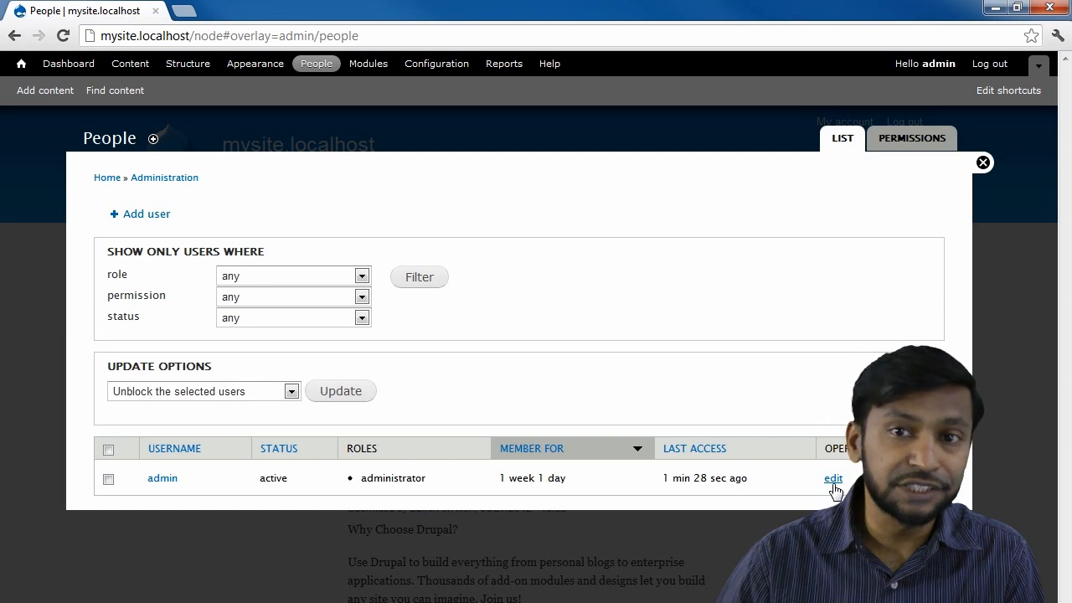
Step: Open the module list, expand the core group and look through the available core modules down to User
left_click(368, 72)
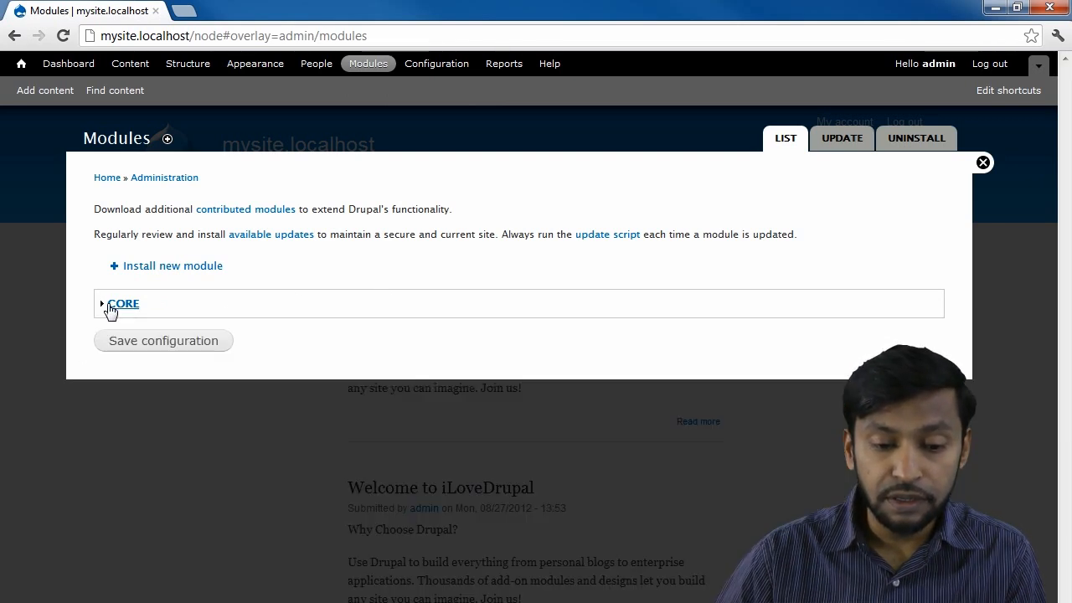
left_click(122, 304)
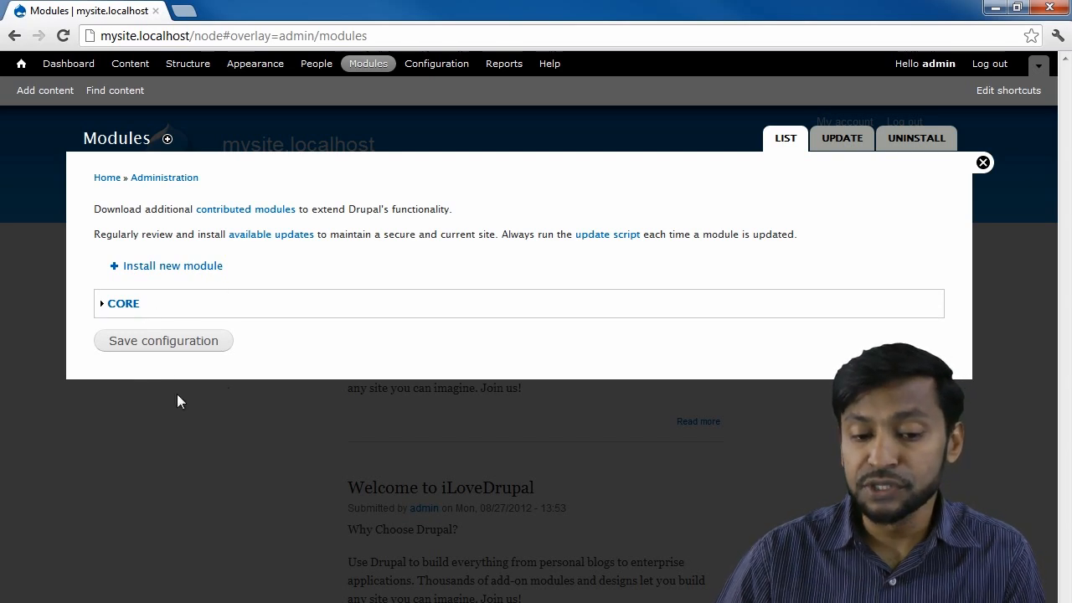
left_click(128, 307)
scroll(236, 358, "up", 3)
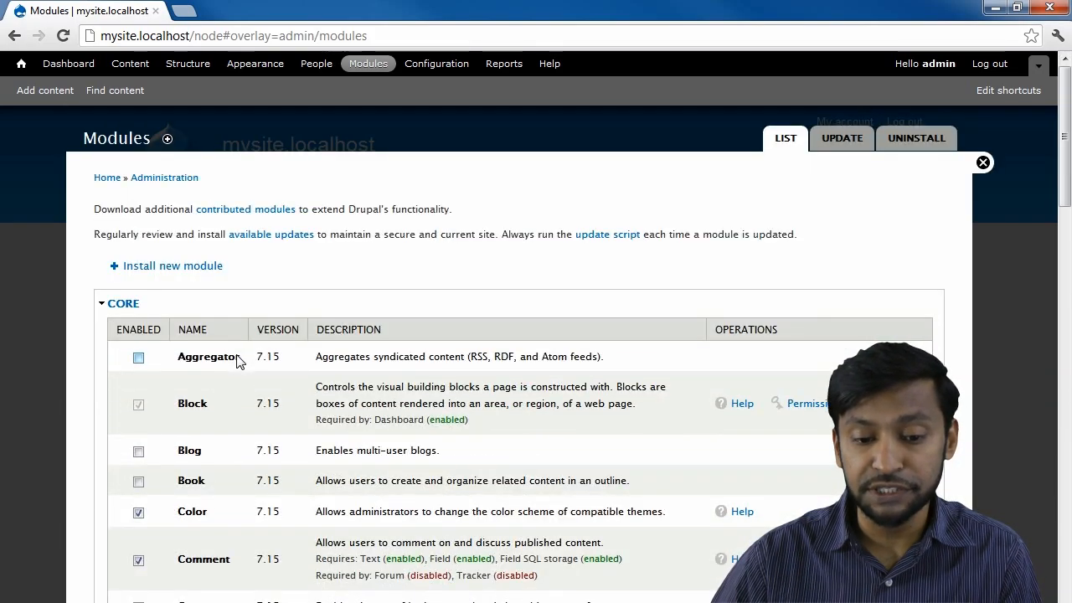
scroll(236, 360, "down", 5)
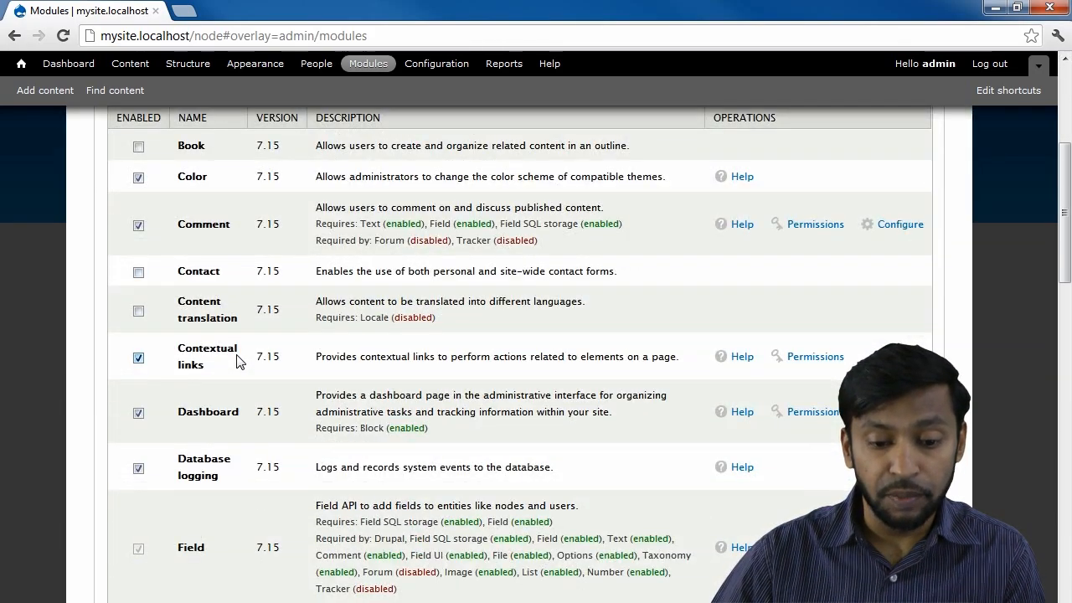
scroll(236, 361, "down", 7)
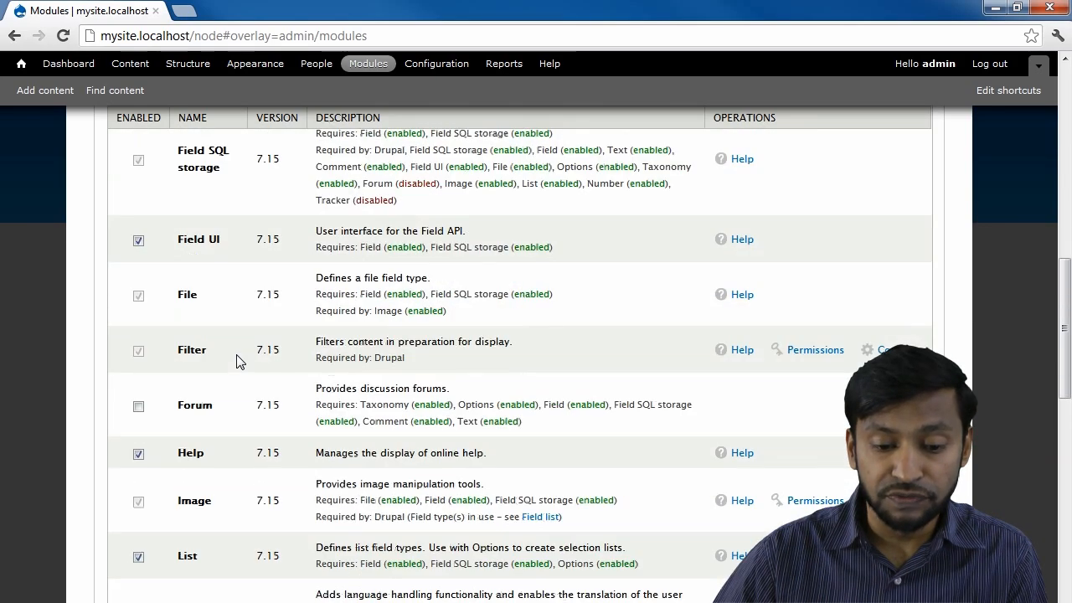
scroll(236, 360, "down", 2)
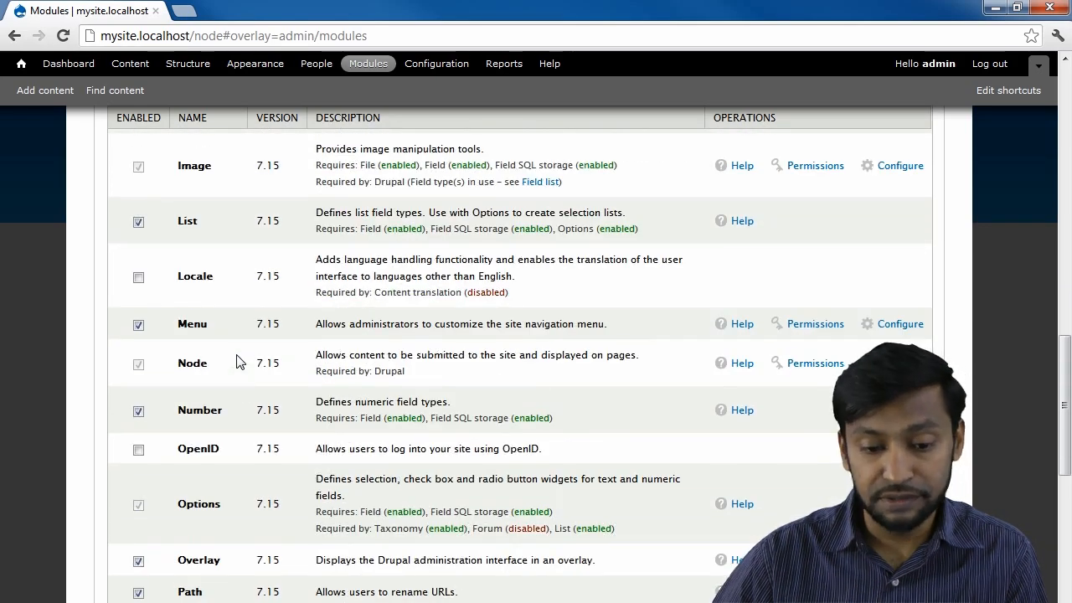
scroll(236, 360, "down", 3)
scroll(236, 360, "down", 6)
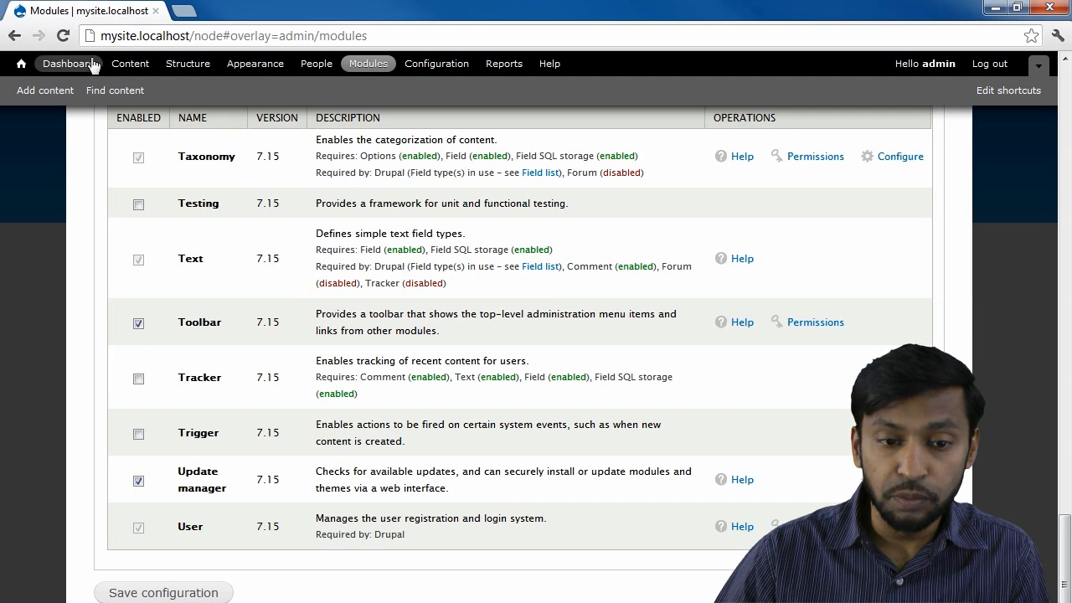
Step: Disable the Toolbar module, save the configuration and view the site's front page
left_click(139, 324)
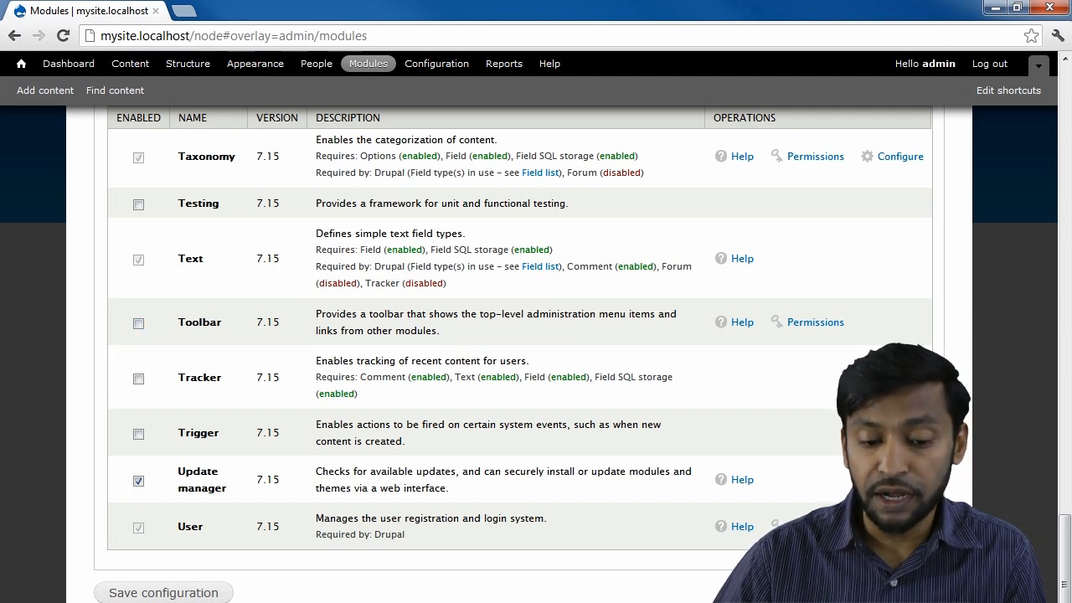
left_click(150, 596)
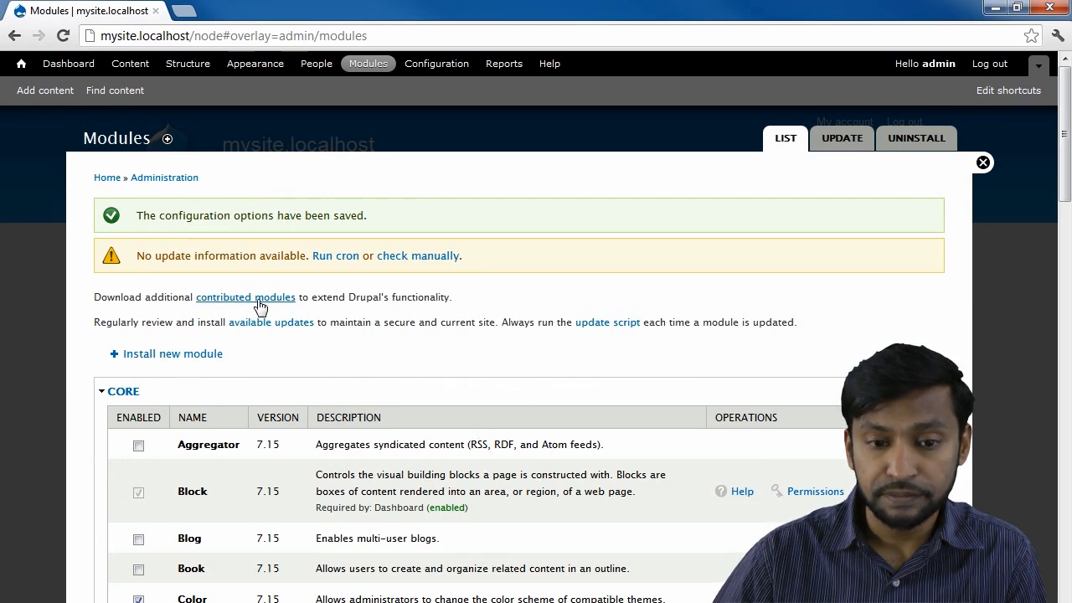
left_click(22, 66)
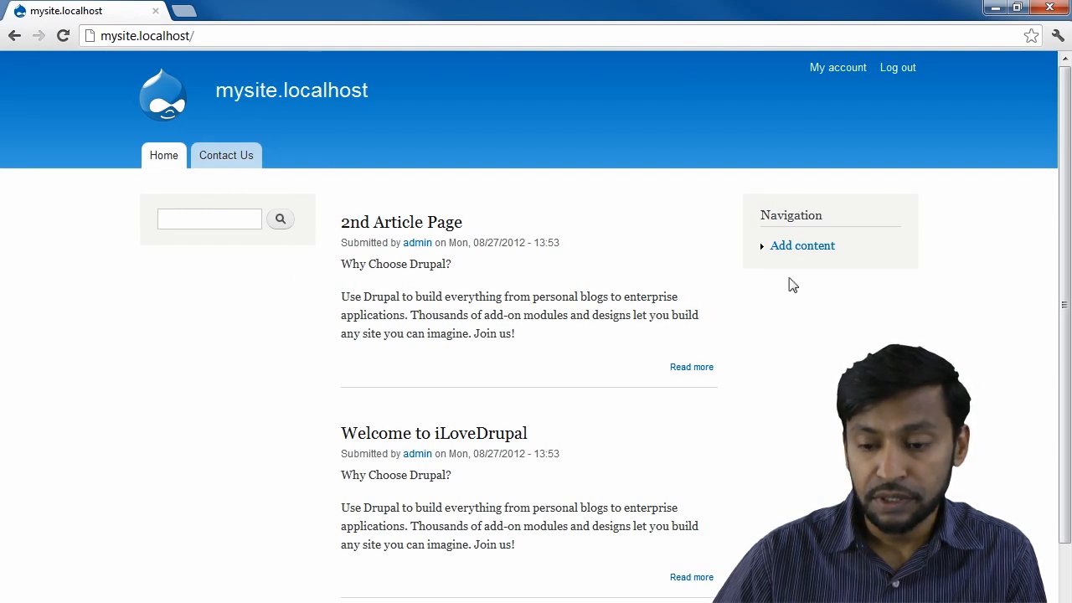
mouse_move(213, 211)
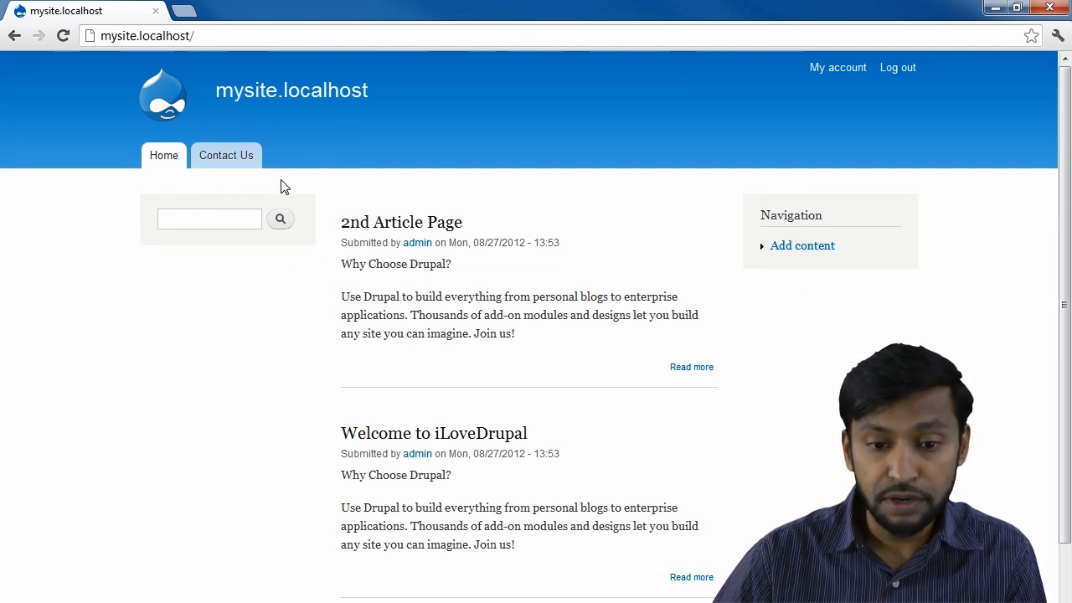
Step: Open the site's administration page directly through its address, mysite.localhost/admin
left_click(235, 35)
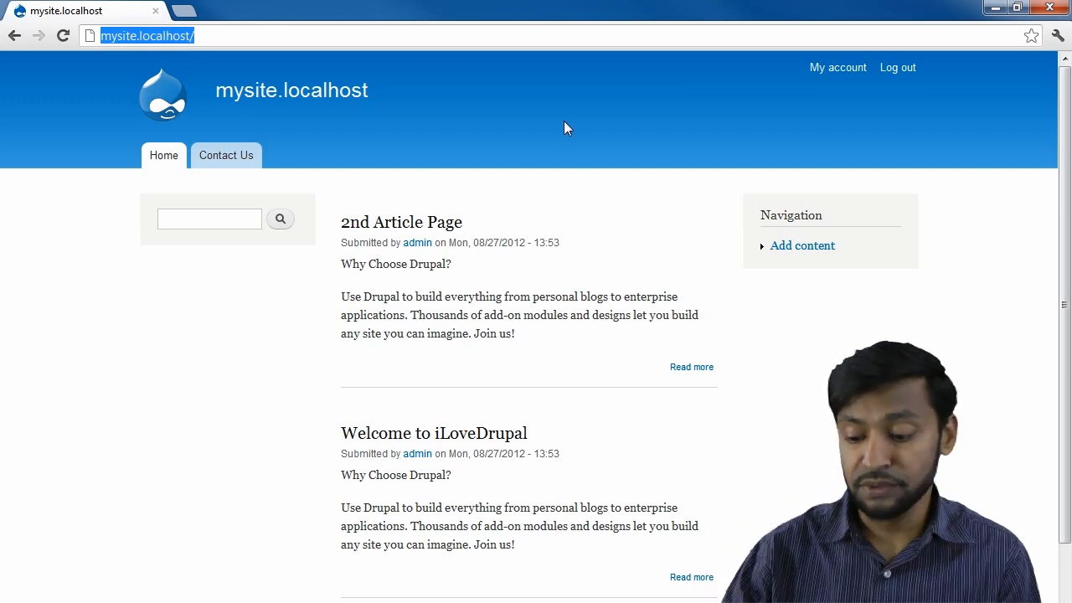
key("End")
type("admin")
key("Return")
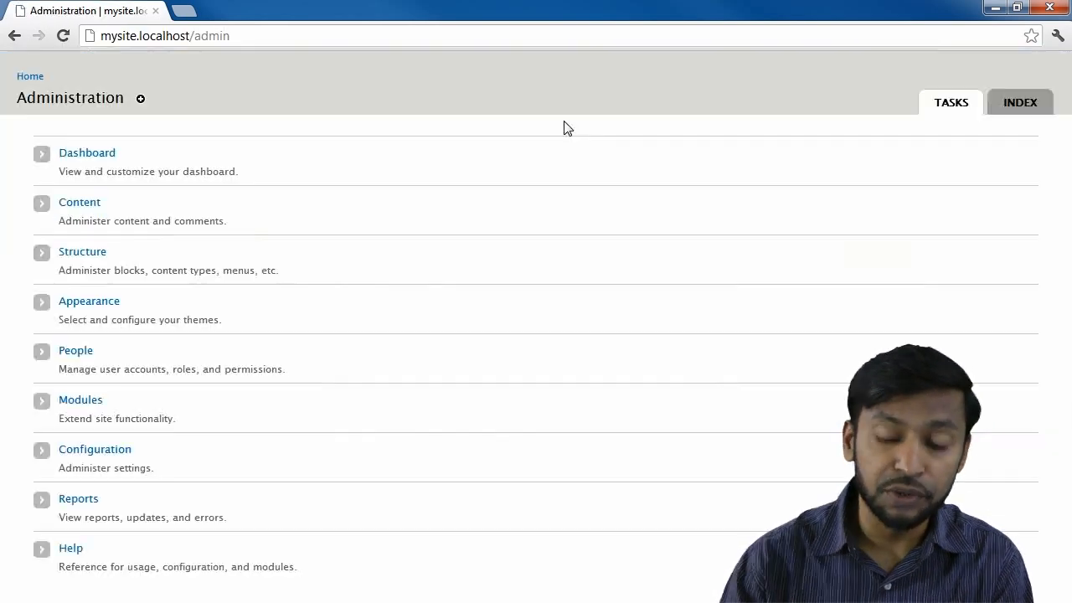
Step: Enable the Toolbar module in the core module list and save the configuration
left_click(81, 400)
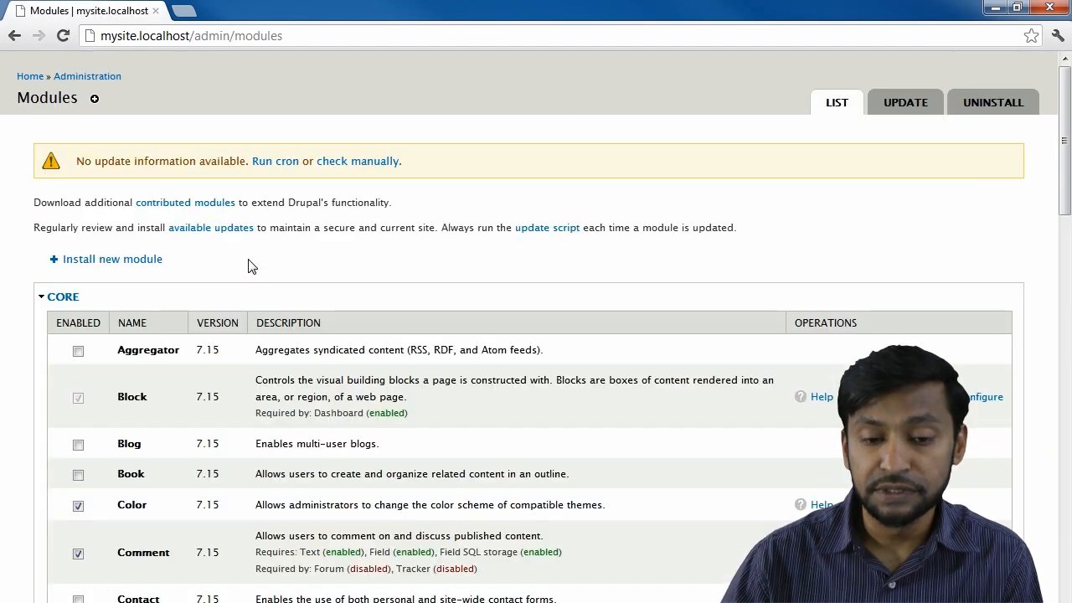
scroll(248, 265, "down", 10)
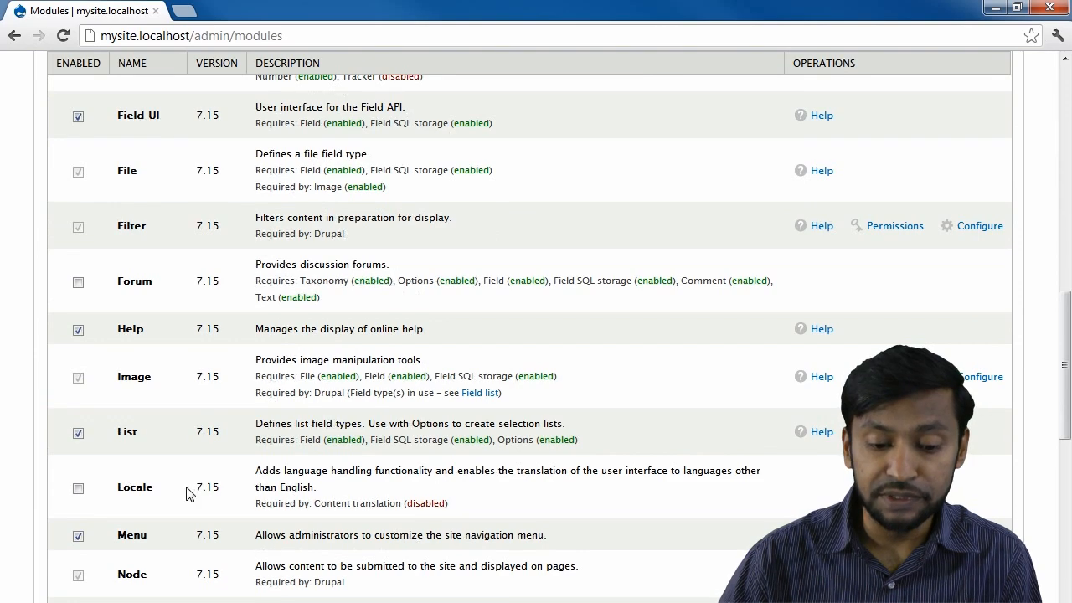
scroll(186, 493, "down", 4)
scroll(170, 467, "down", 2)
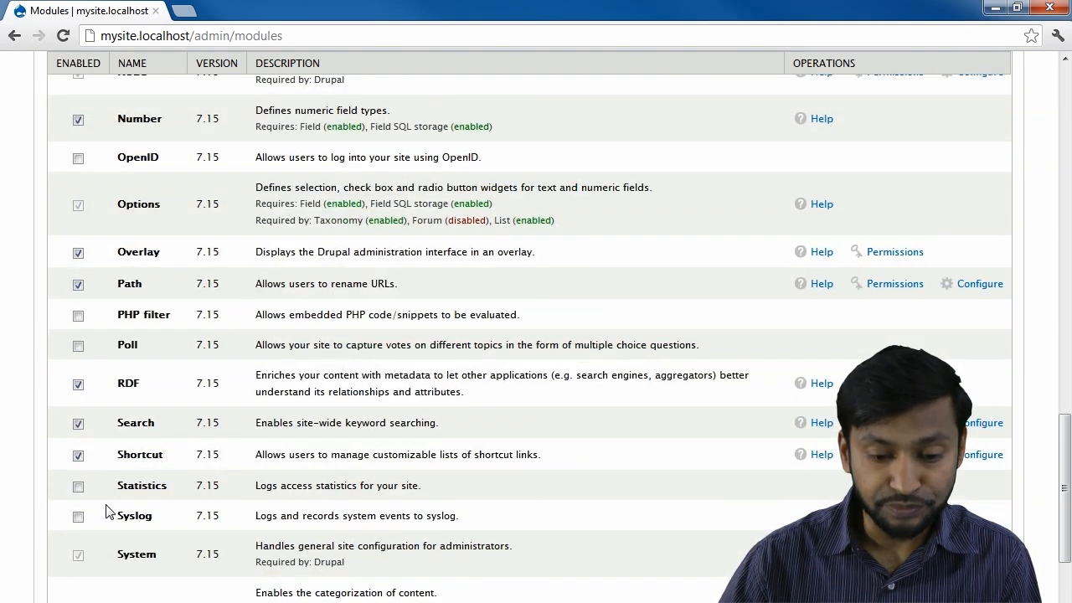
scroll(106, 511, "down", 2)
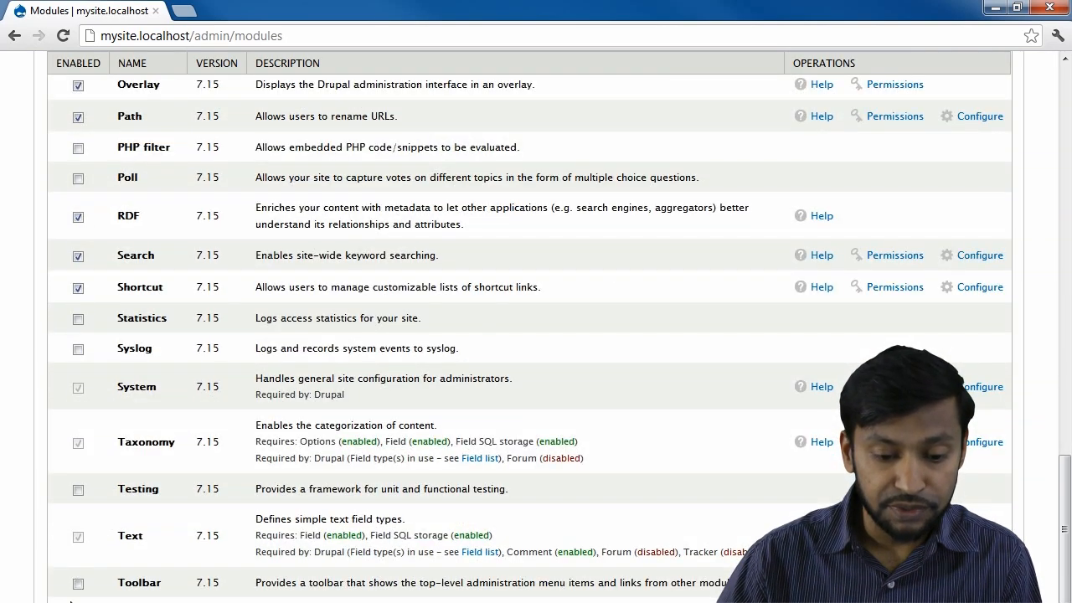
scroll(118, 440, "down", 2)
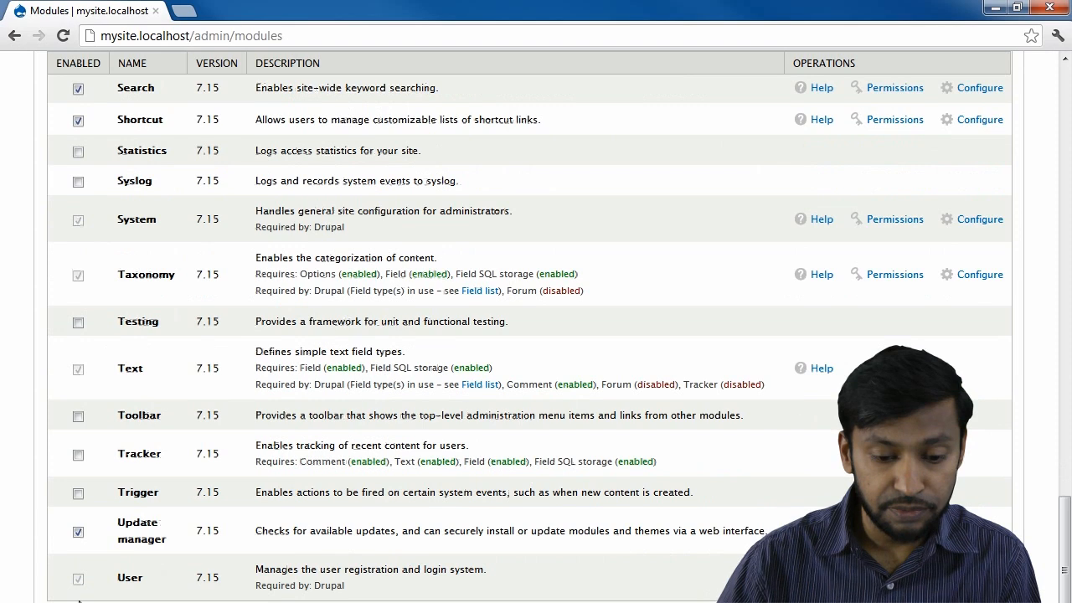
left_click(78, 417)
key("Return")
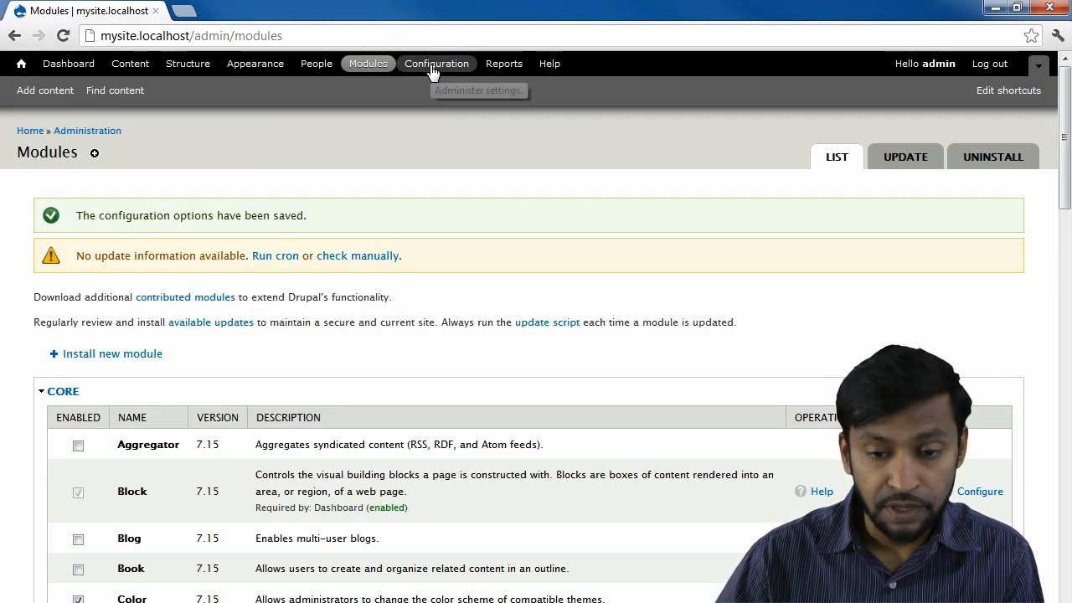
Step: Open the account settings from the site configuration and review the anonymous user, administrator role, registration and cancellation options
left_click(433, 69)
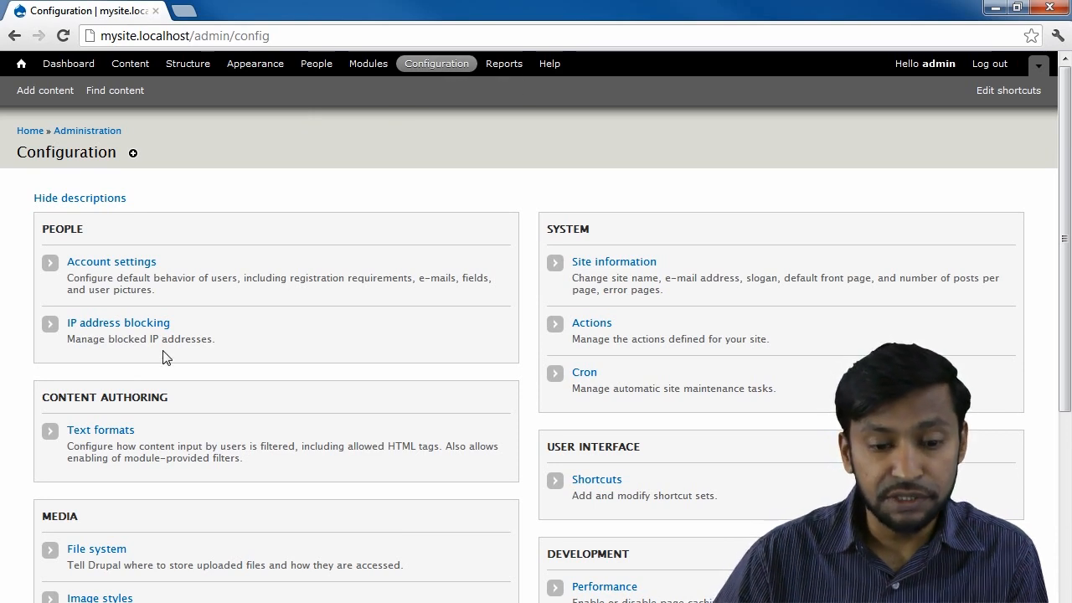
left_click(119, 263)
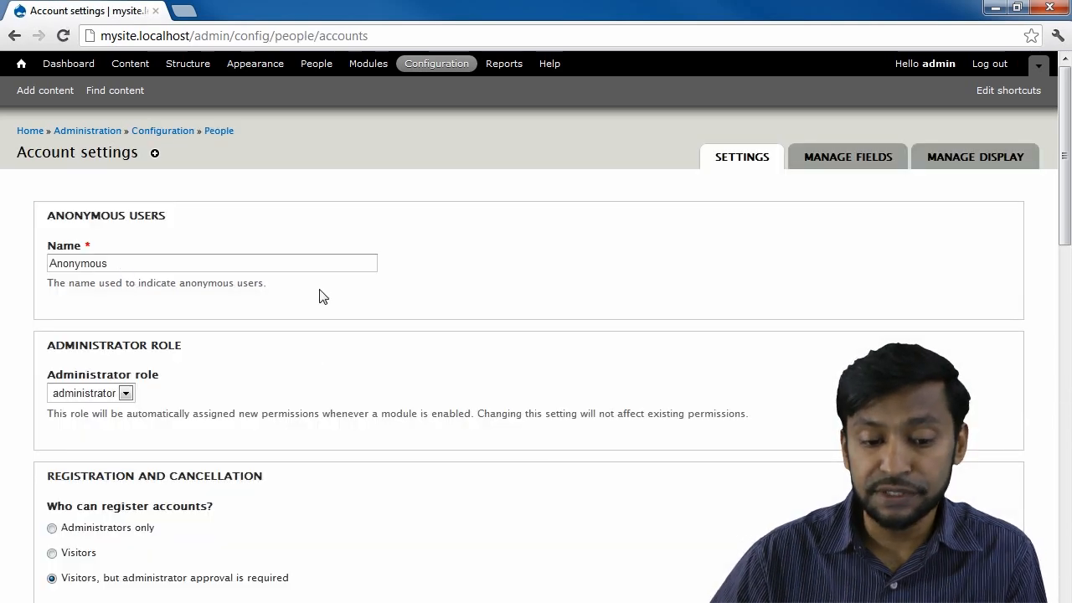
scroll(323, 297, "down", 3)
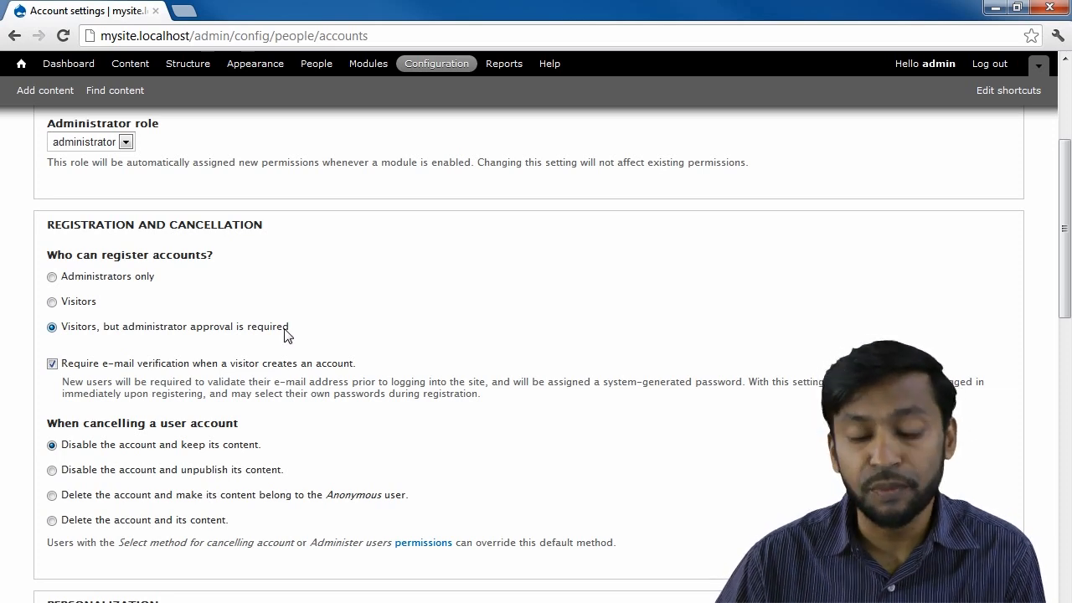
scroll(233, 314, "up", 3)
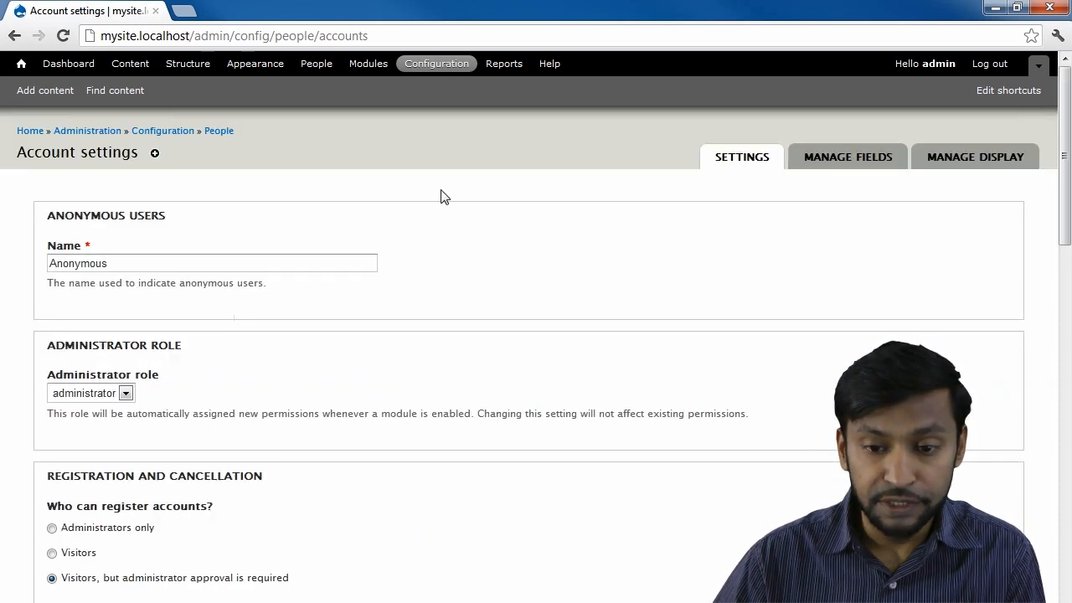
Step: Open the File system settings from the configuration overview and highlight the public file system path
left_click(432, 66)
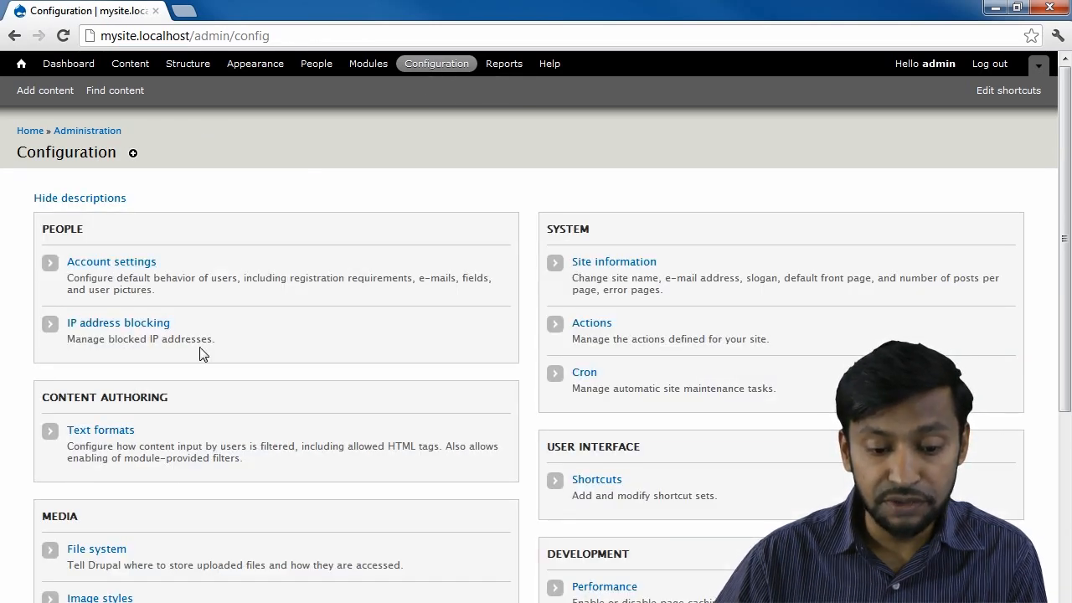
scroll(201, 354, "down", 2)
scroll(200, 354, "down", 1)
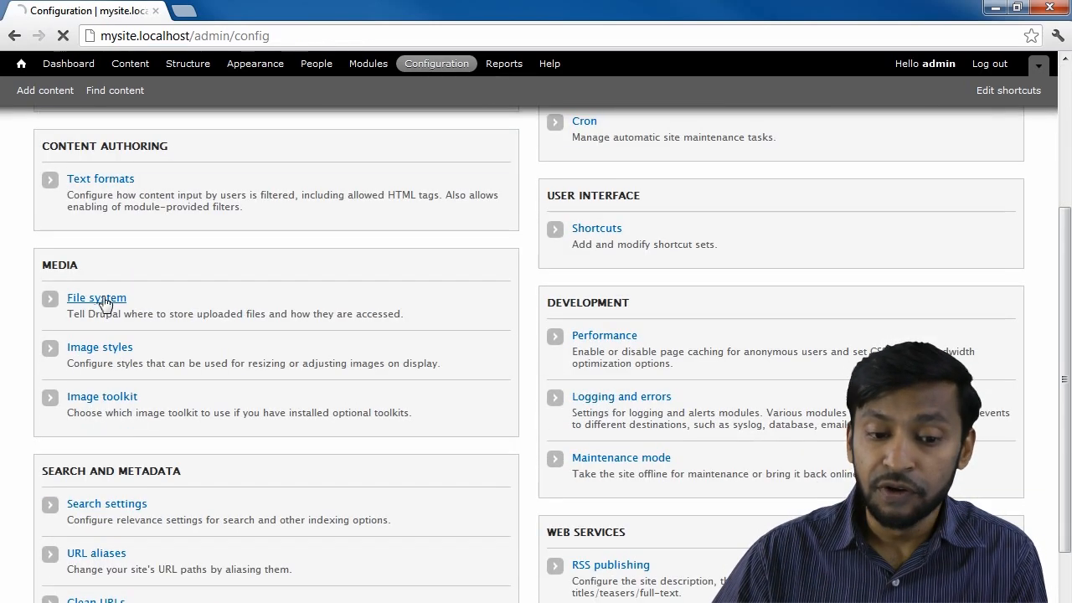
left_click(95, 299)
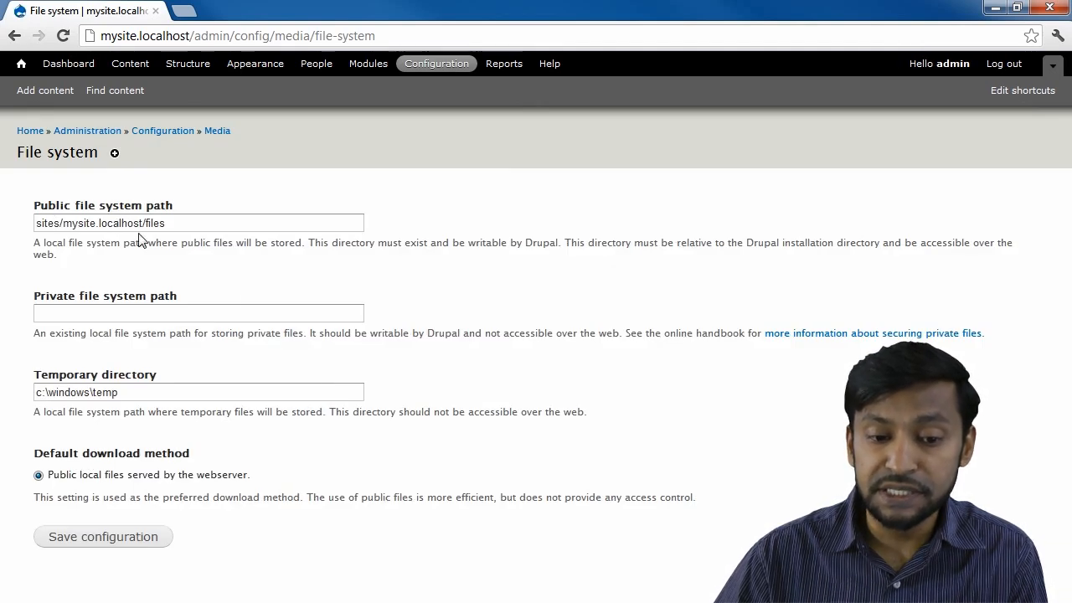
left_click(178, 221)
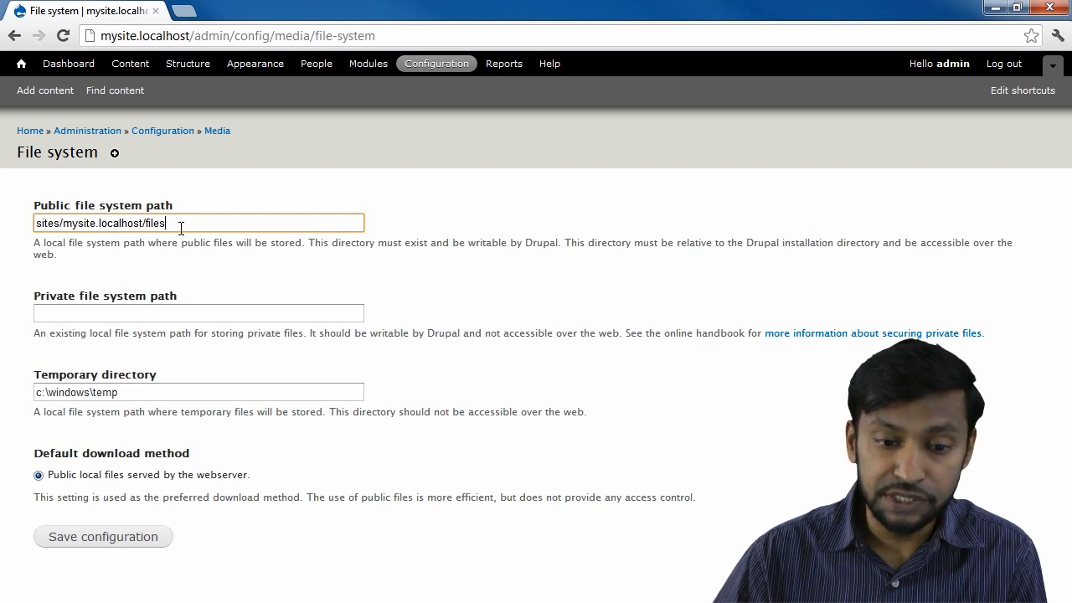
key("ctrl+a")
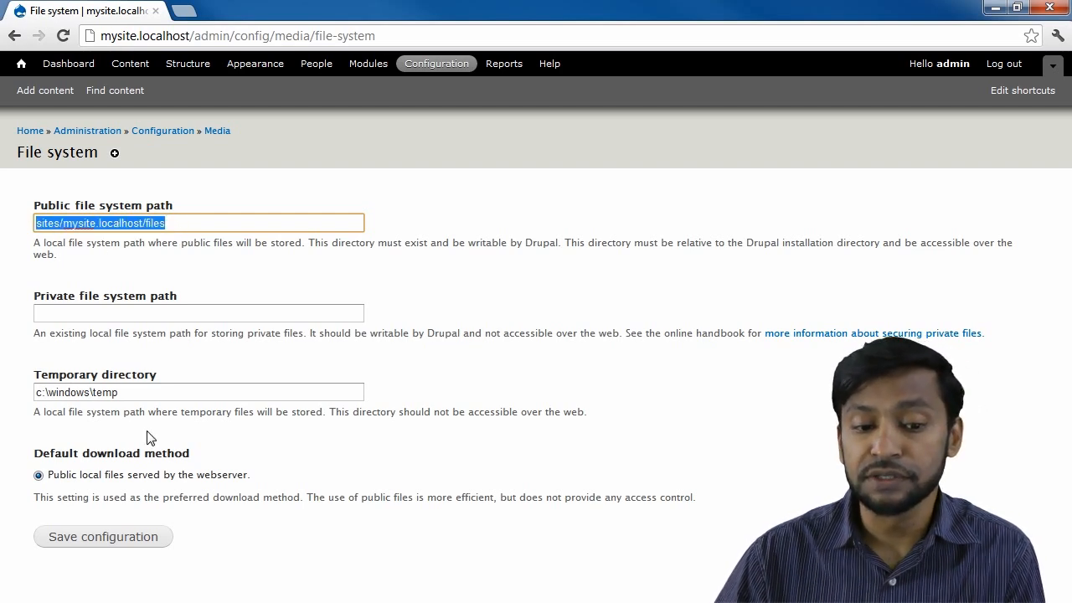
Step: Open the Clean URLs settings from the configuration overview and highlight the "/?q=user" ending in the example address
left_click(442, 67)
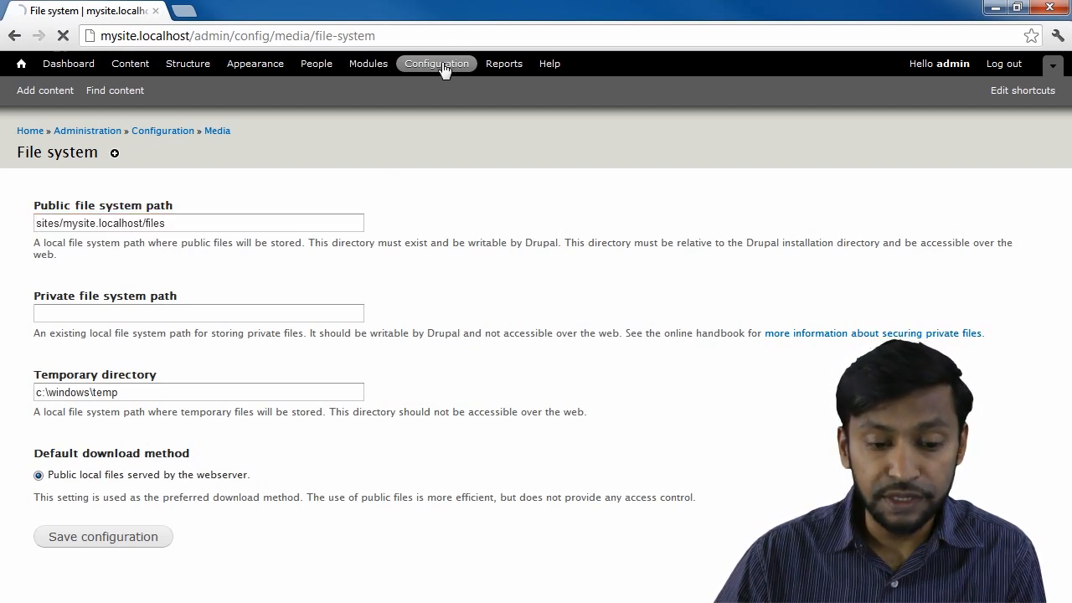
scroll(394, 335, "down", 3)
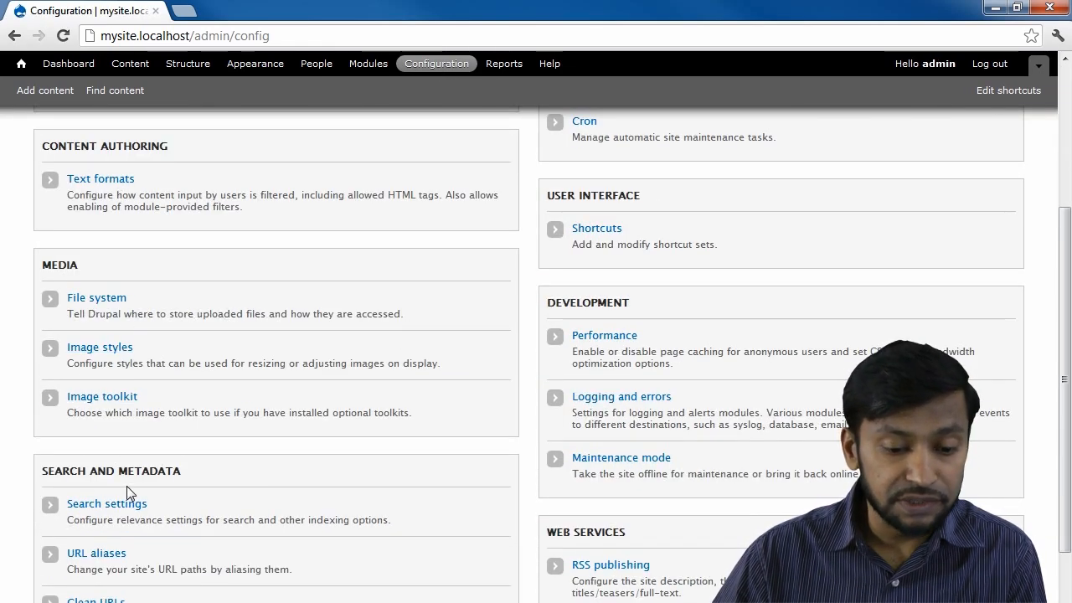
scroll(126, 485, "down", 2)
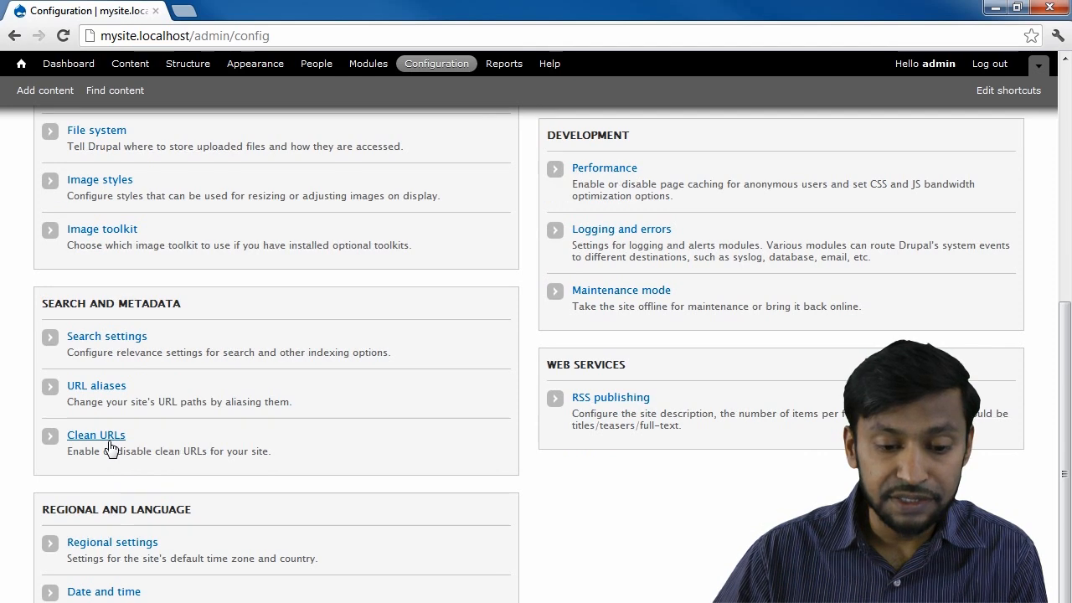
left_click(109, 440)
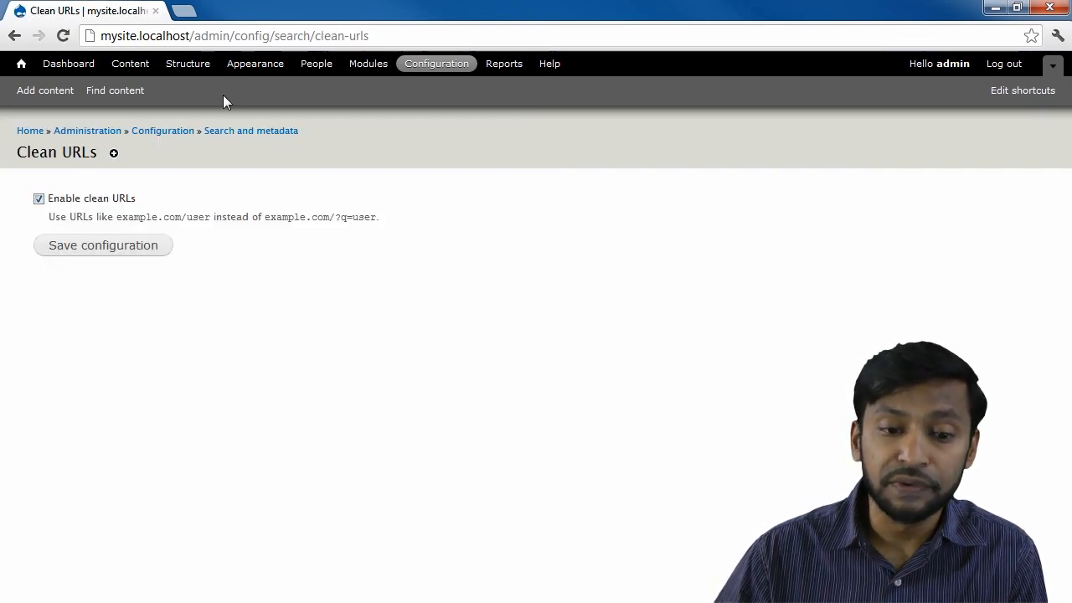
left_click(14, 38)
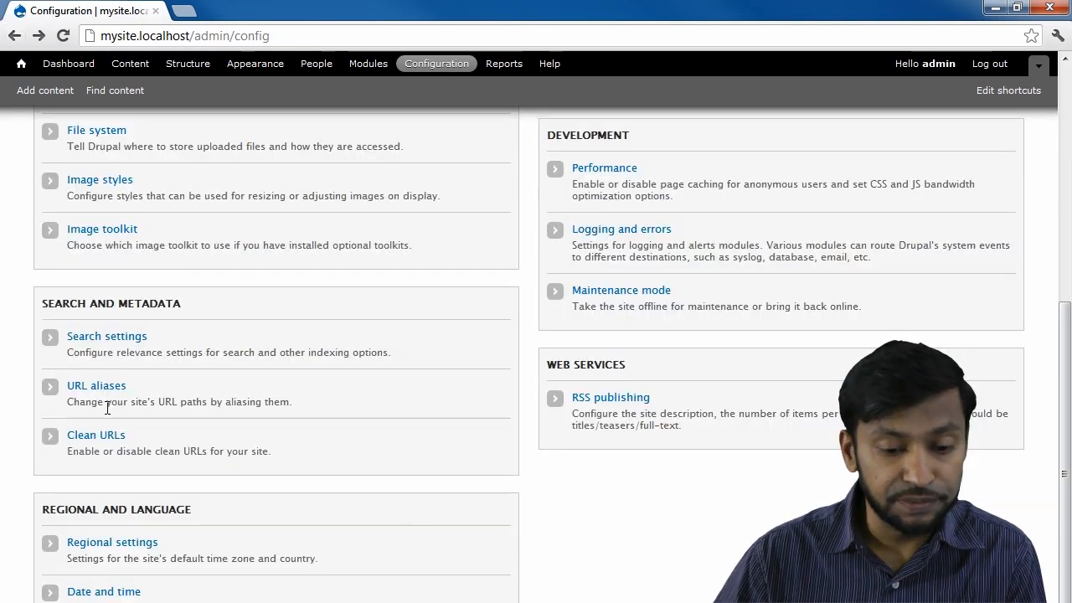
left_click(96, 436)
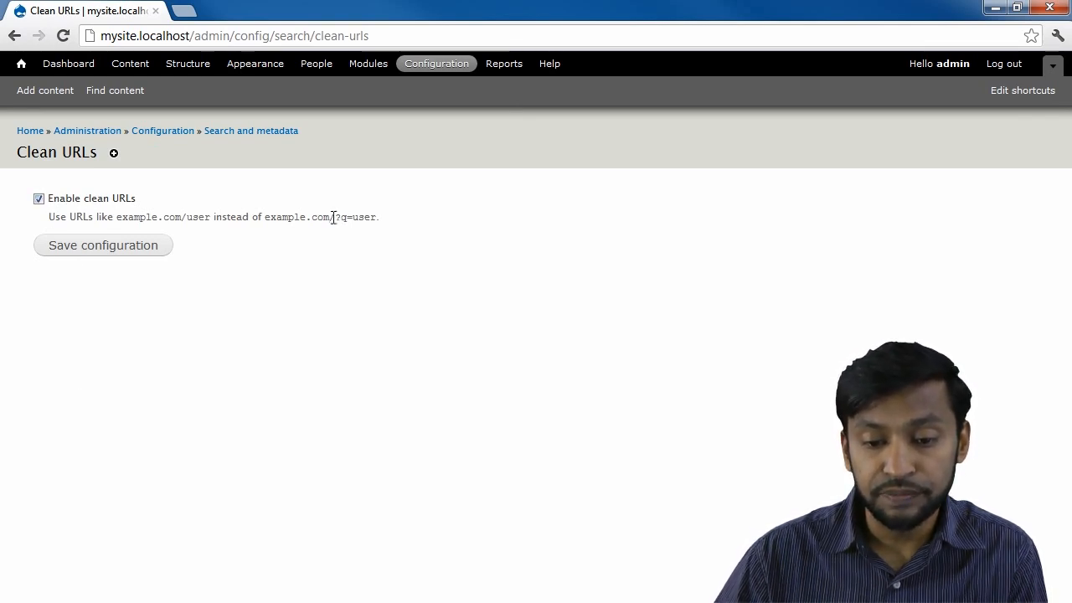
left_click_drag(333, 217, 431, 218)
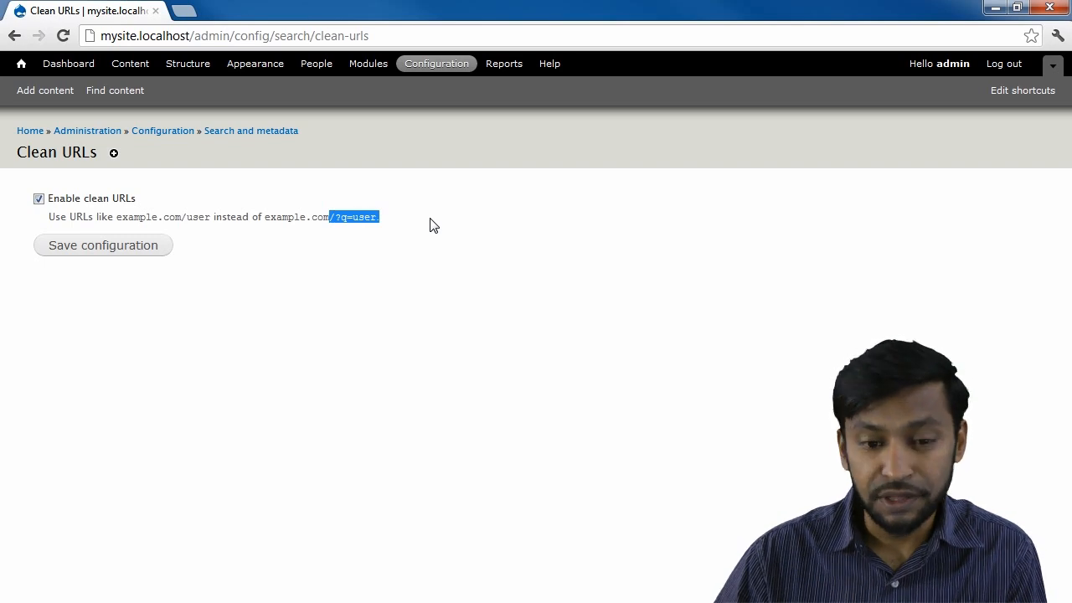
Step: Open the Regional settings from the configuration overview and review the locale and time zone options
left_click(14, 35)
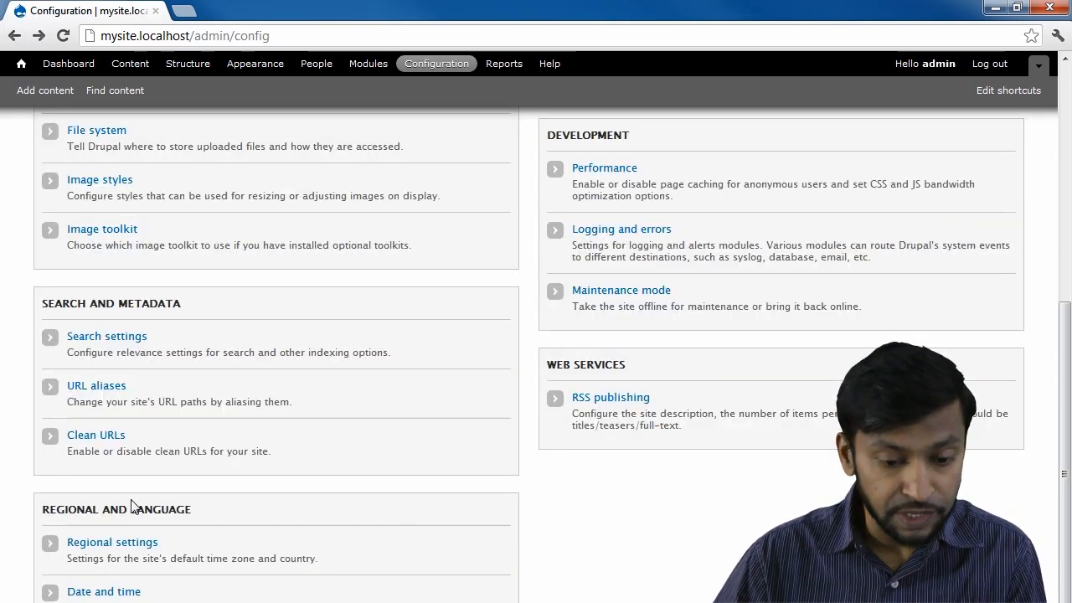
left_click(131, 544)
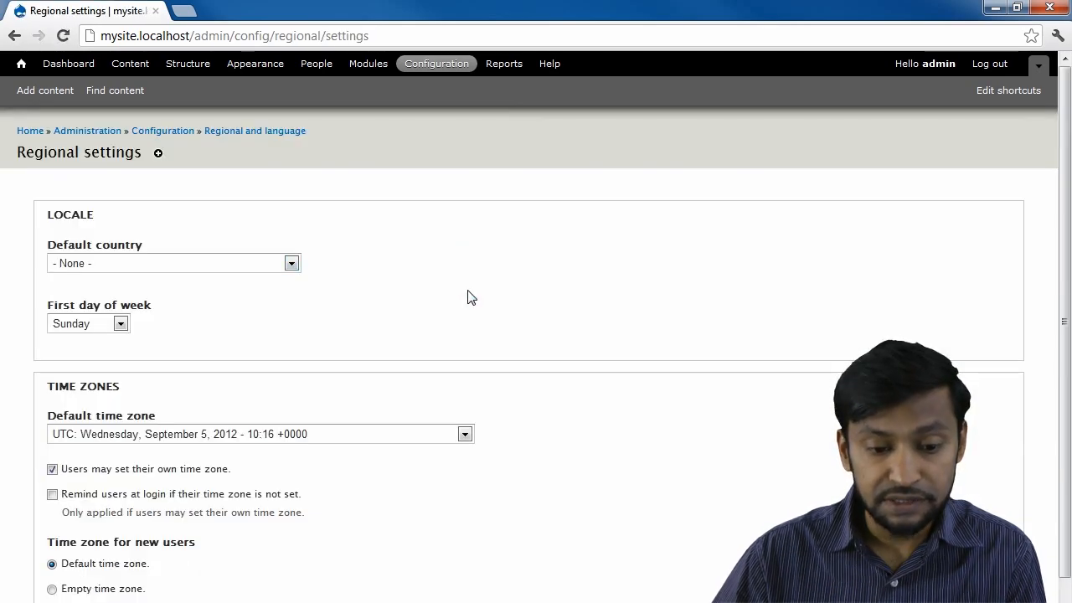
scroll(218, 347, "down", 1)
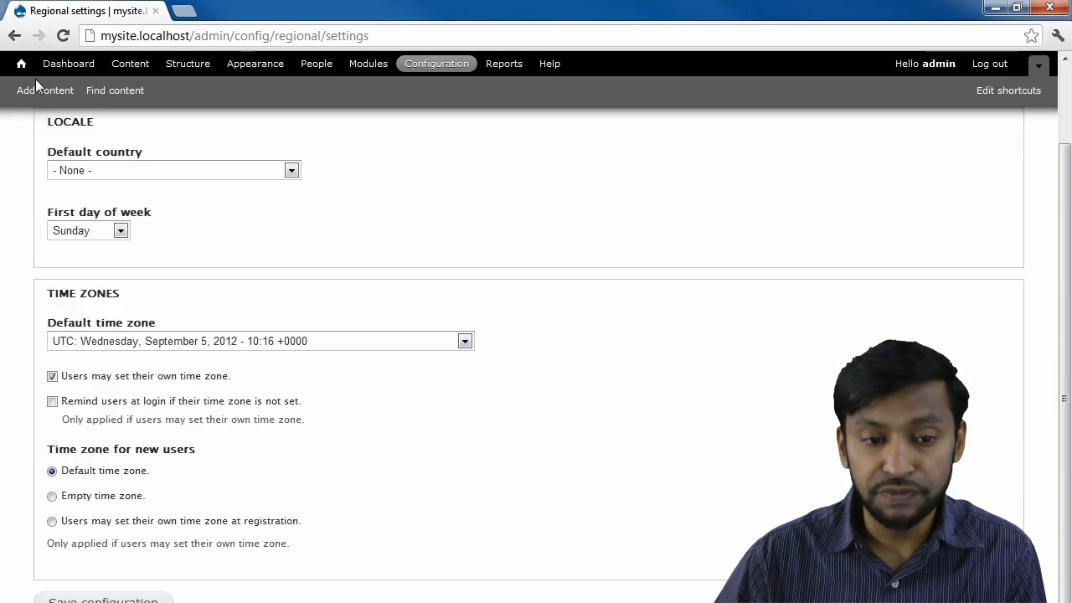
Step: Change the site name to "ilovedrupal" in the Site information settings, save the configuration and open the site's front page
left_click(15, 35)
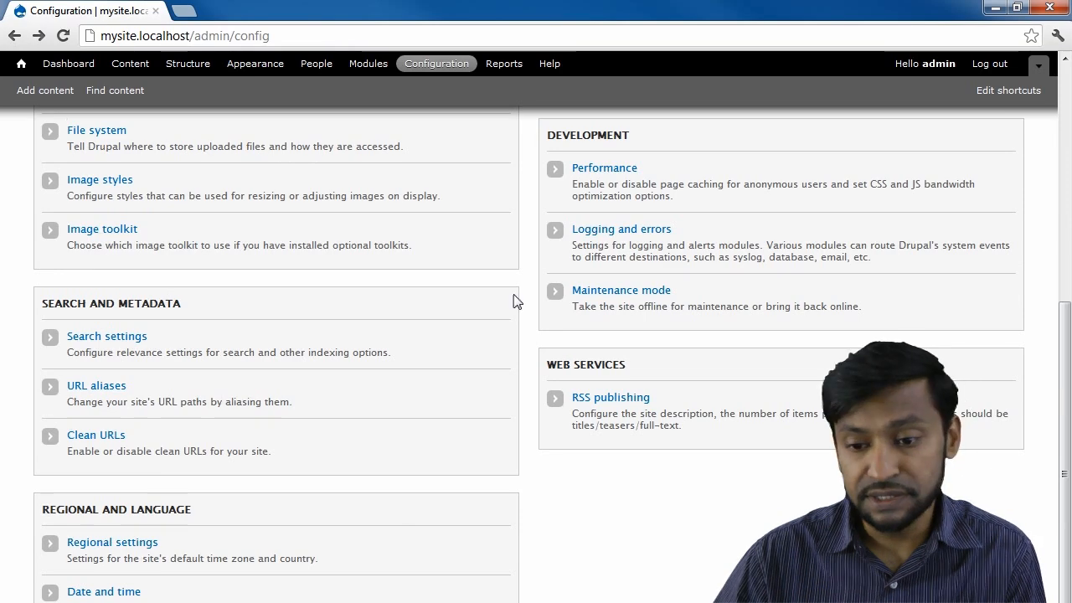
scroll(512, 299, "up", 5)
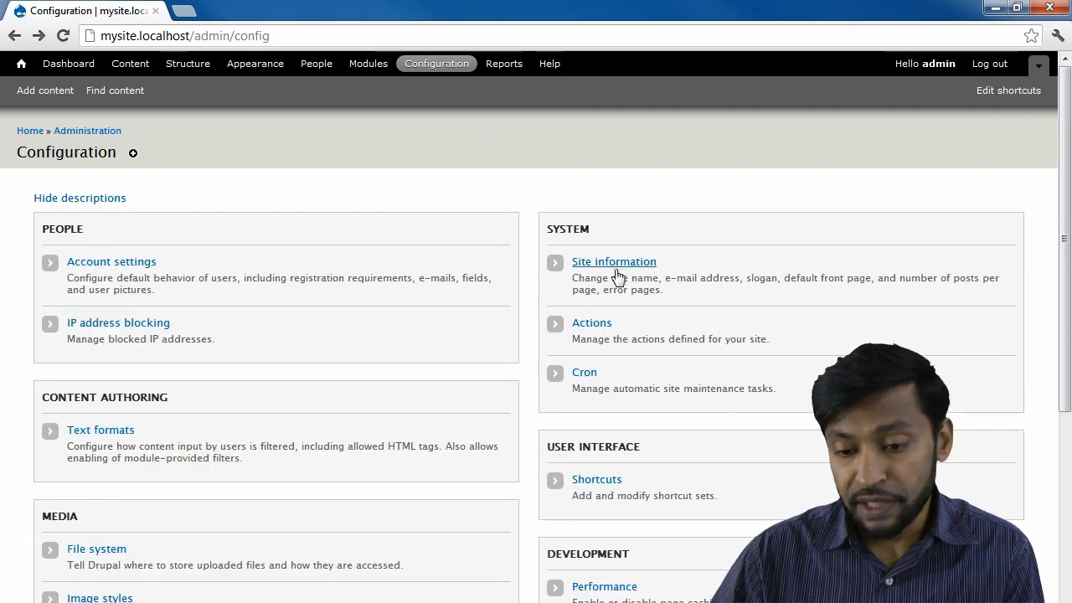
left_click(616, 267)
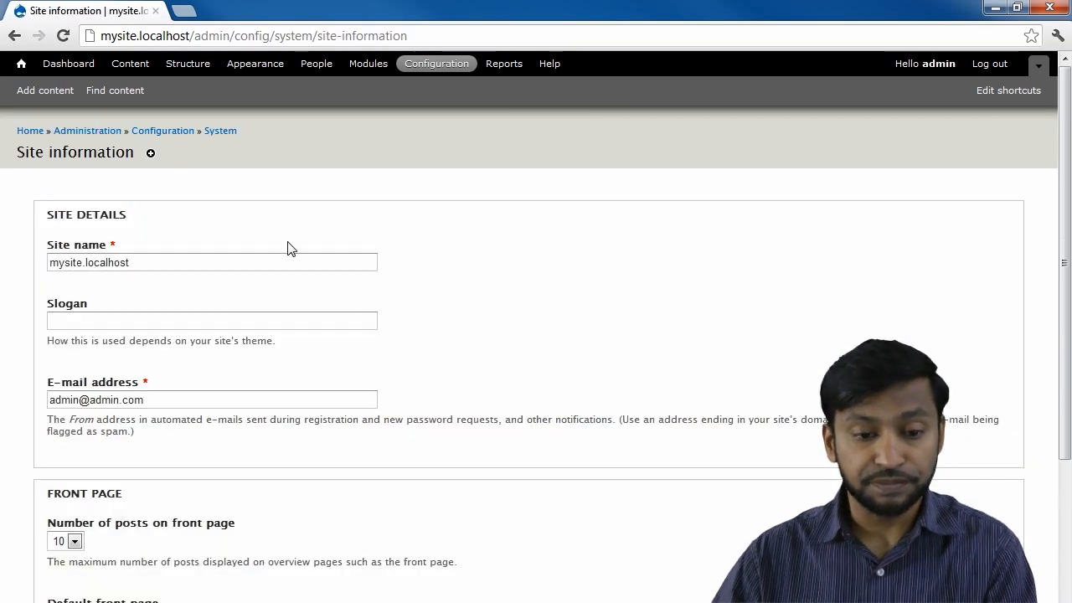
left_click(157, 259)
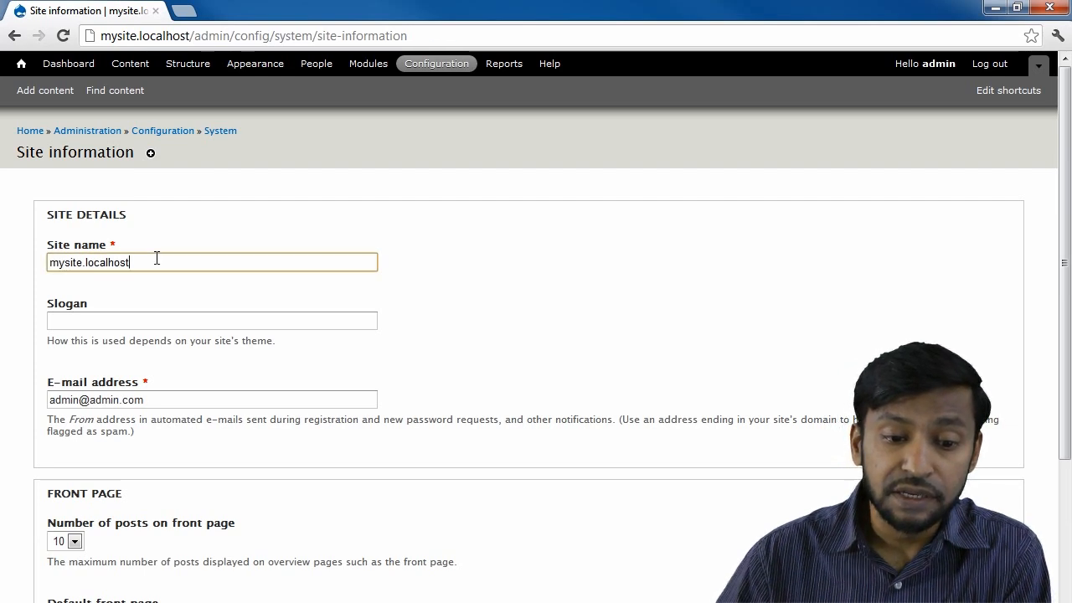
key("ctrl+a")
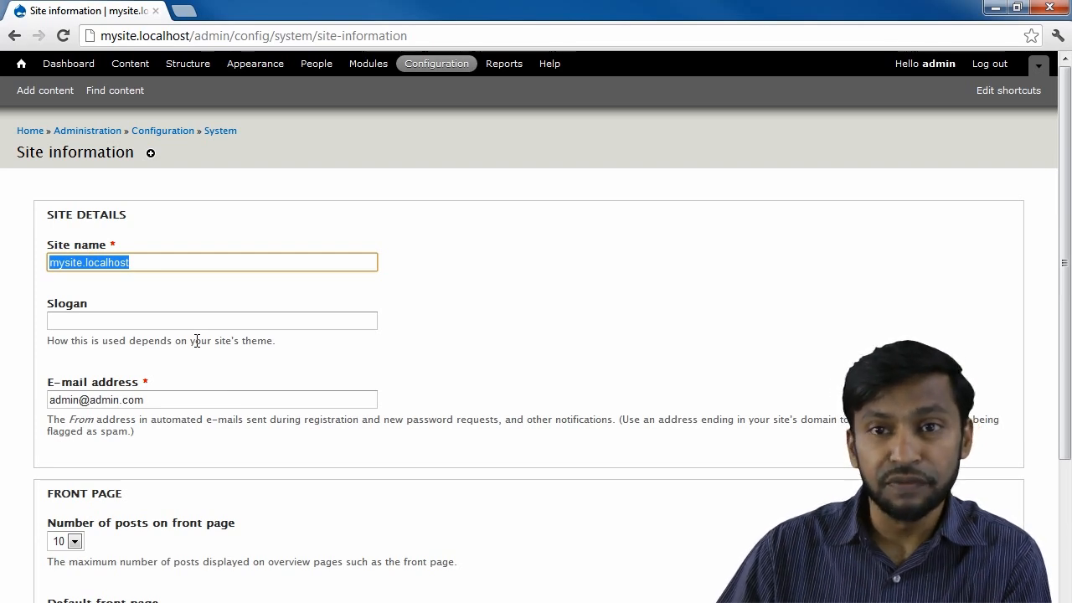
double_click(143, 265)
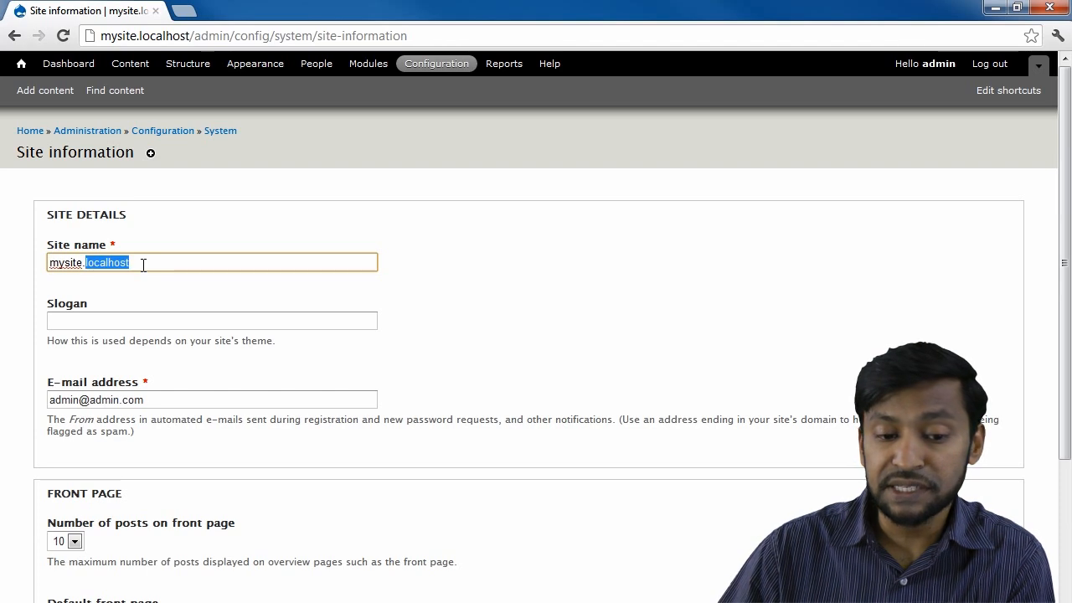
left_click(143, 265)
left_click_drag(144, 265, 47, 264)
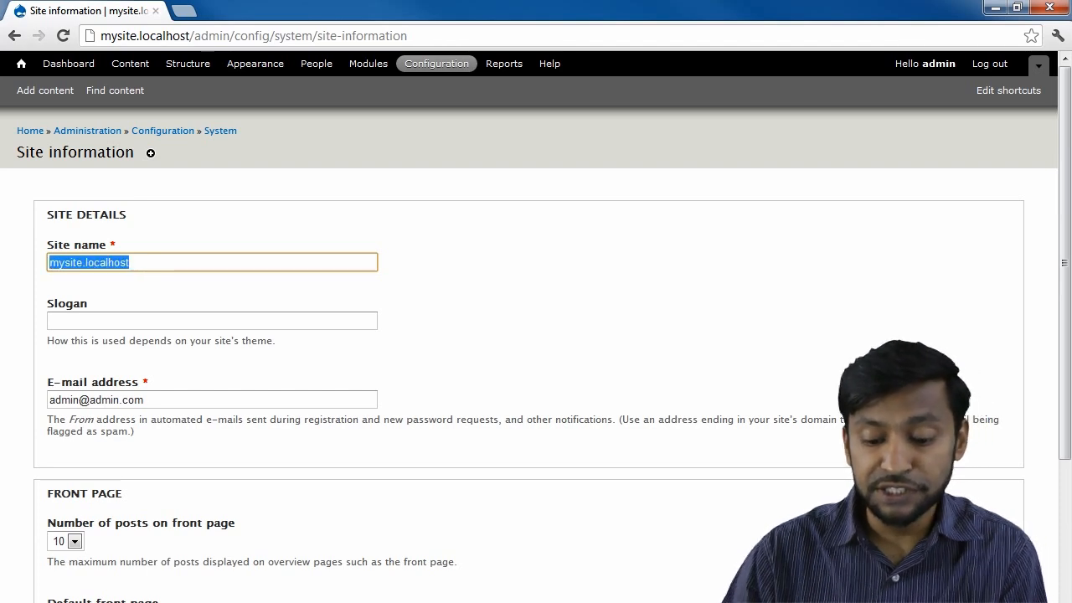
key("BackSpace")
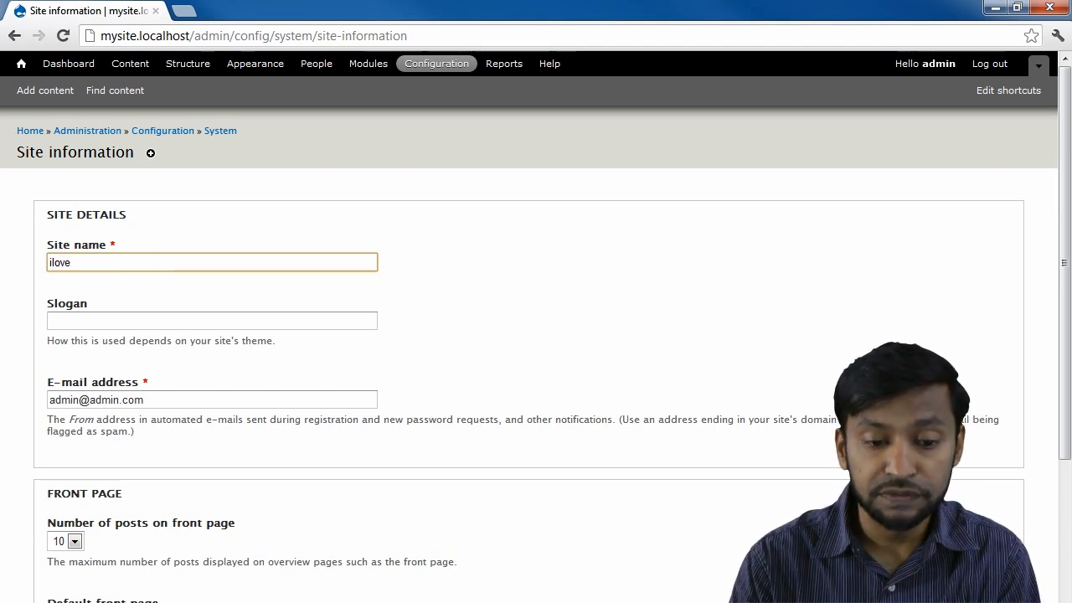
type("ilovedrupal")
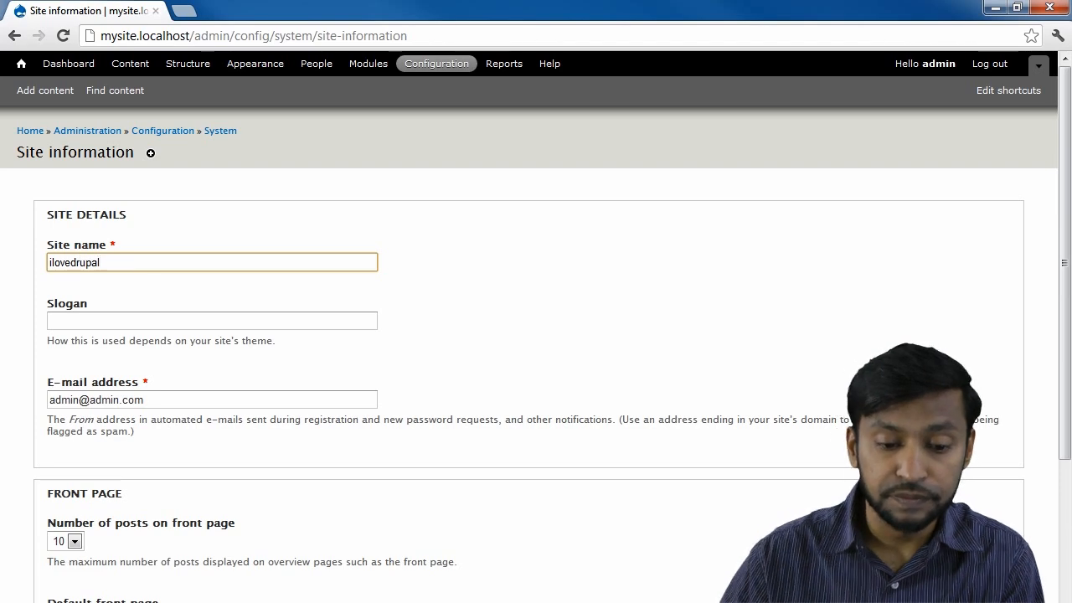
scroll(246, 550, "down", 3)
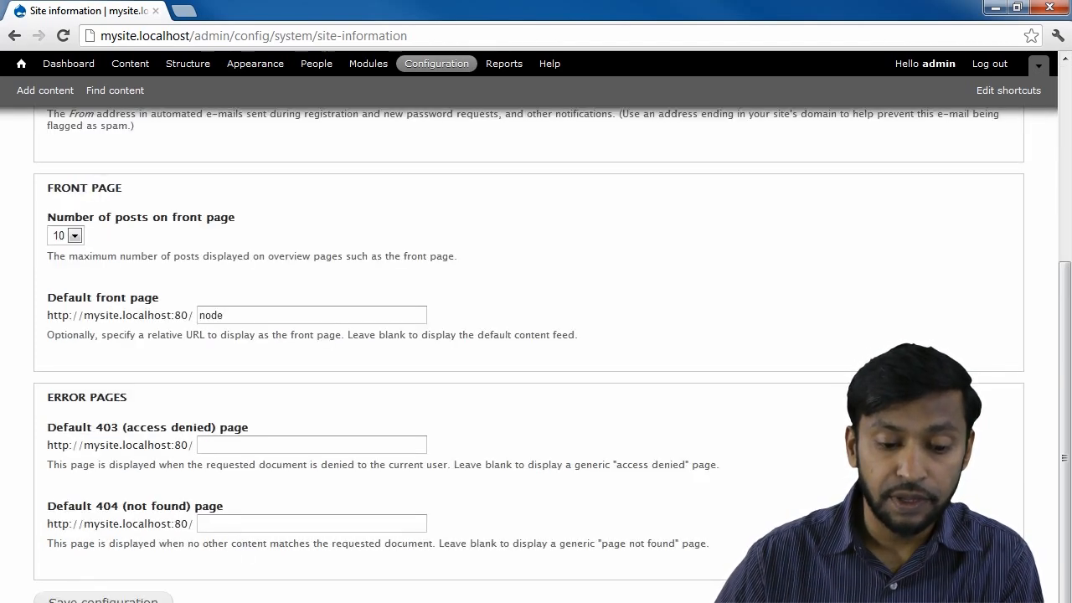
left_click(103, 601)
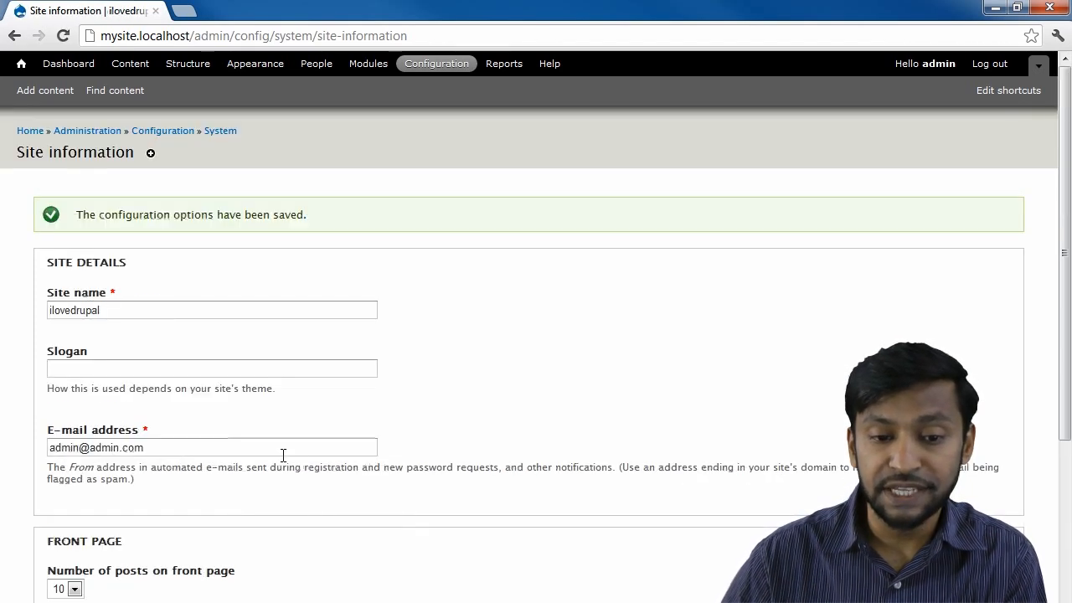
left_click(29, 132)
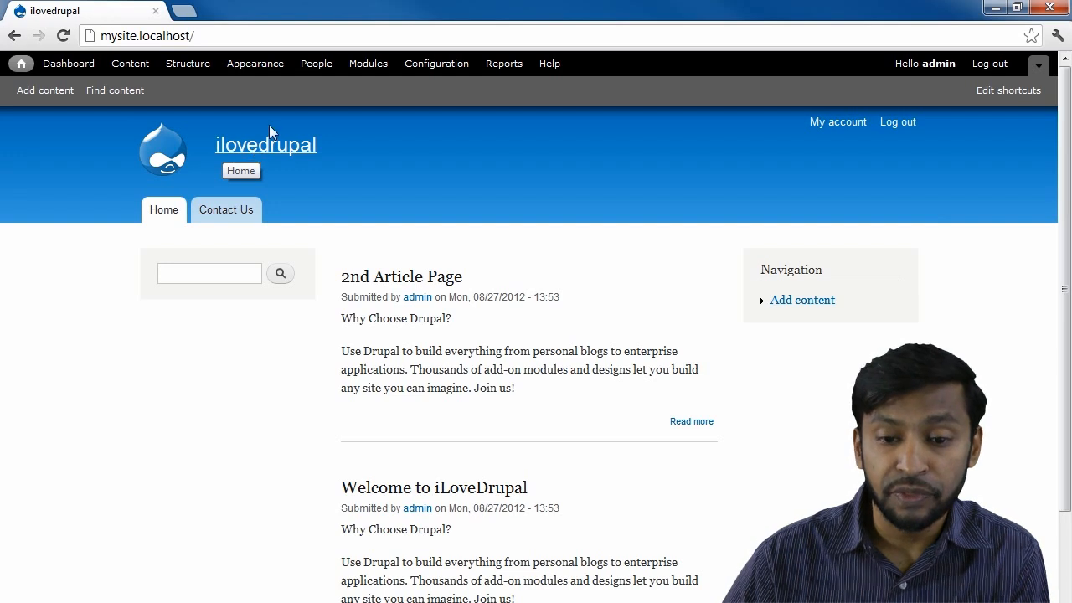
Step: Turn off the site name display in the Bartik theme settings, save the configuration and return to the front page
left_click(261, 64)
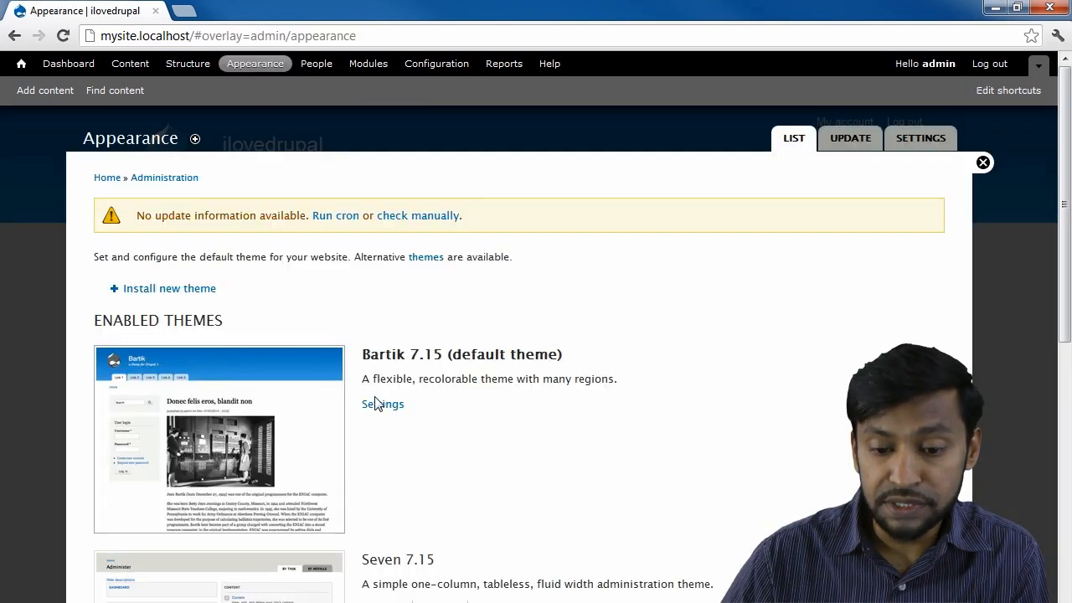
left_click(383, 407)
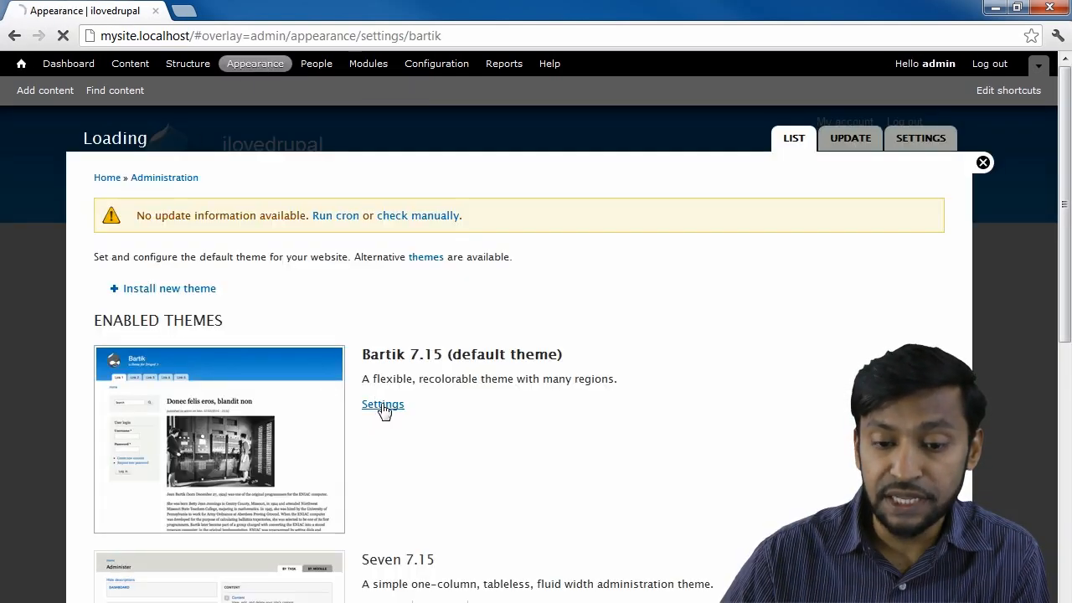
scroll(460, 333, "down", 10)
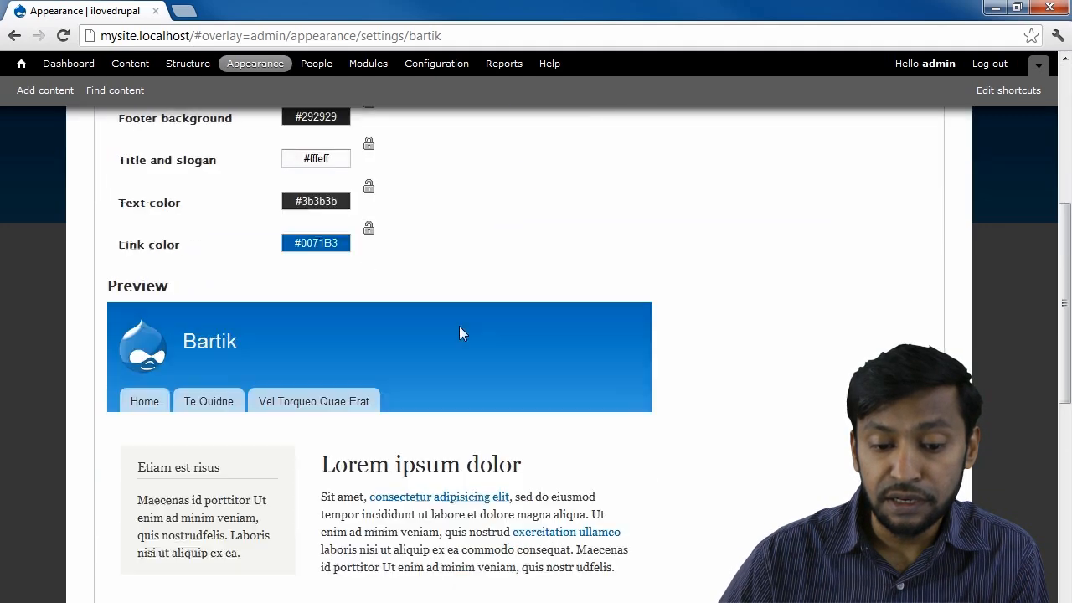
scroll(459, 333, "down", 2)
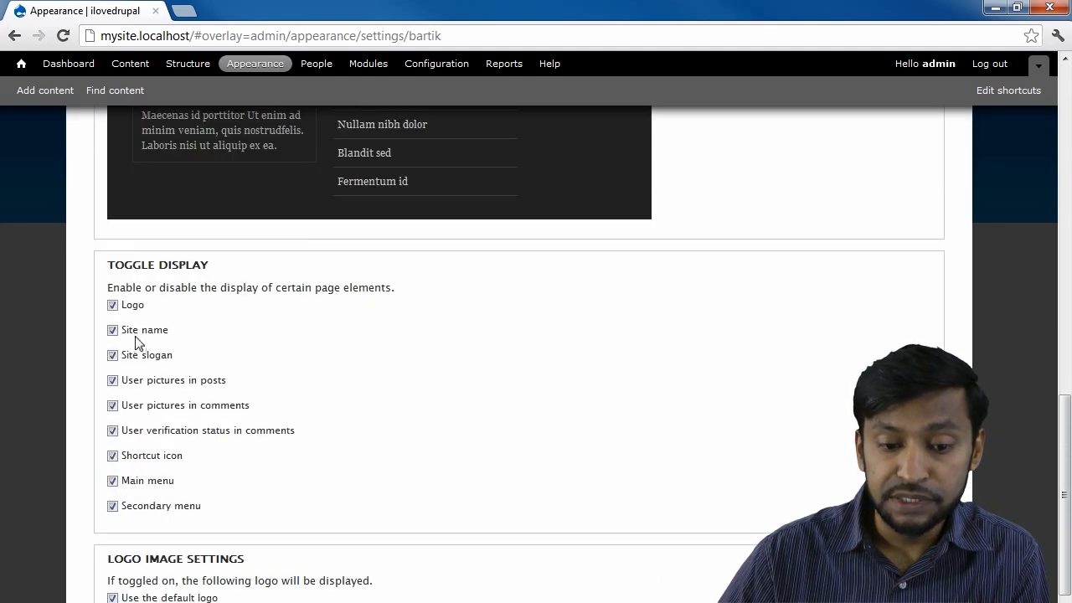
left_click(113, 330)
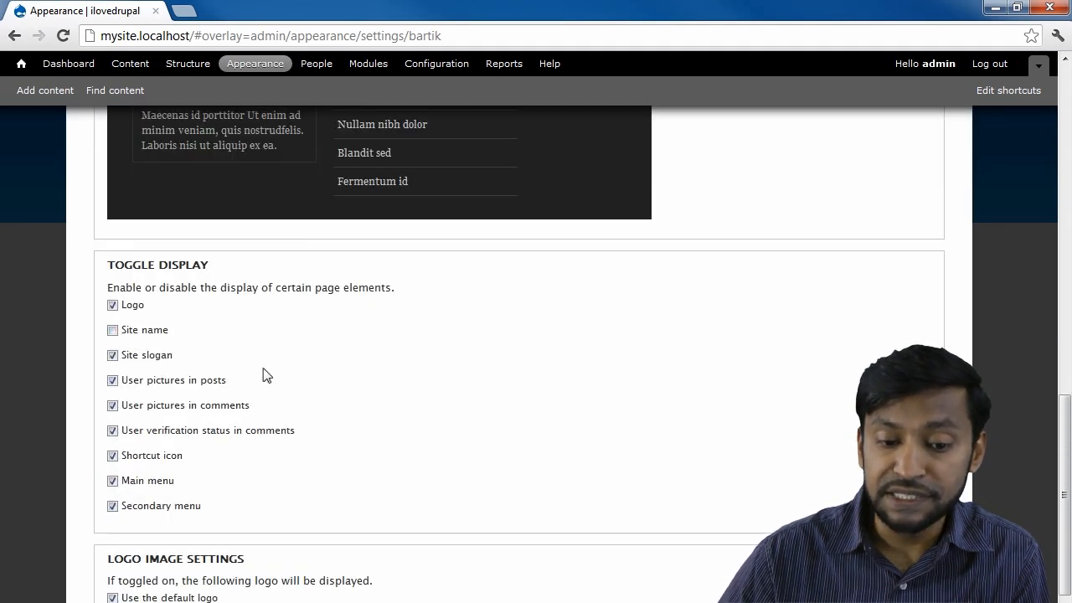
scroll(265, 376, "down", 2)
left_click(183, 593)
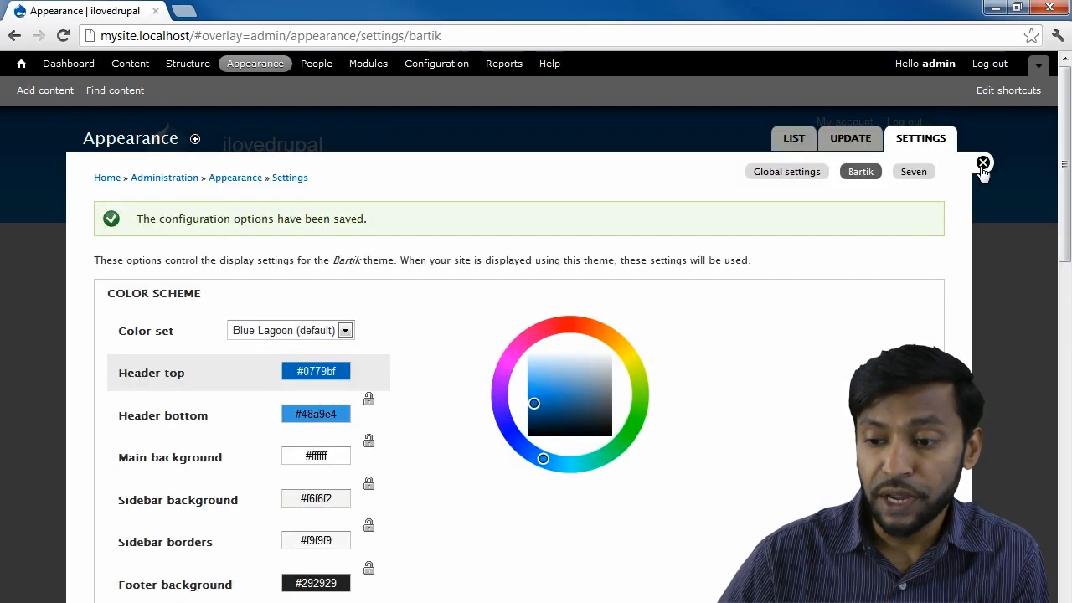
left_click(983, 163)
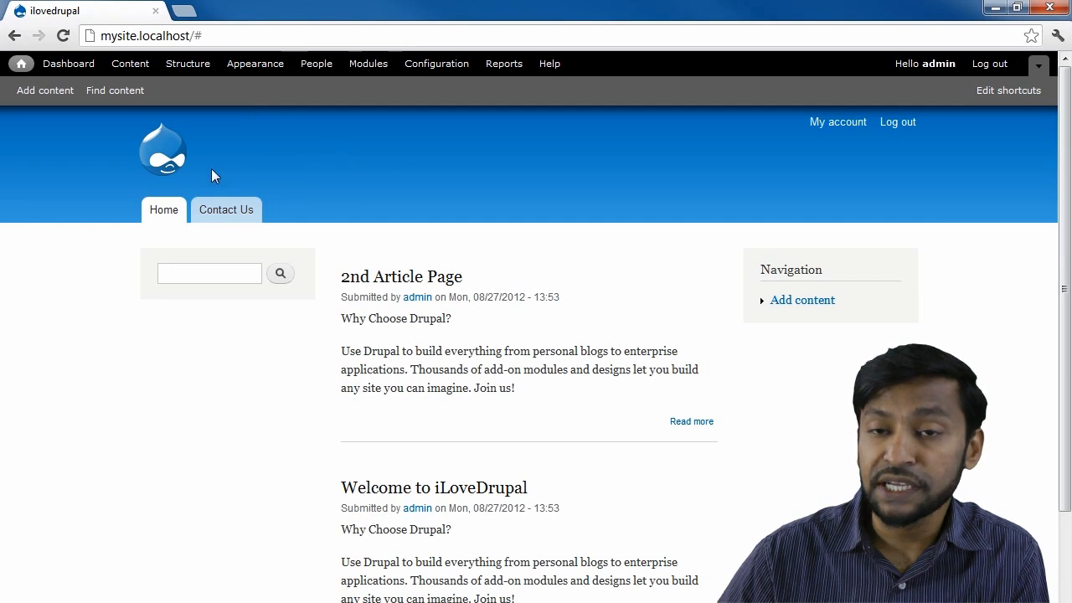
Step: Reopen the Site information settings from the configuration overview and look through their options
left_click(444, 67)
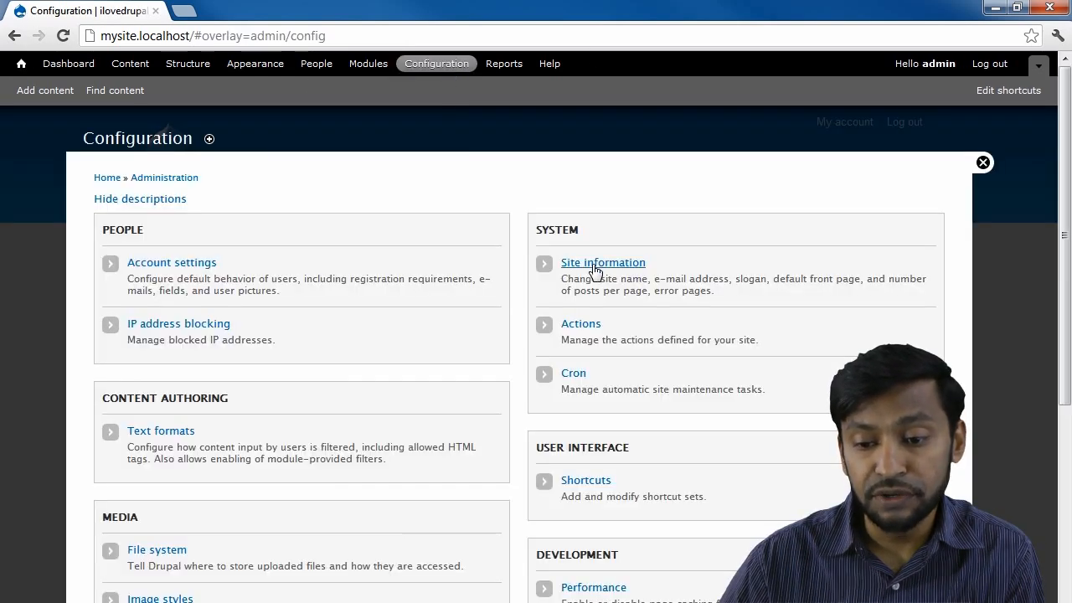
left_click(594, 270)
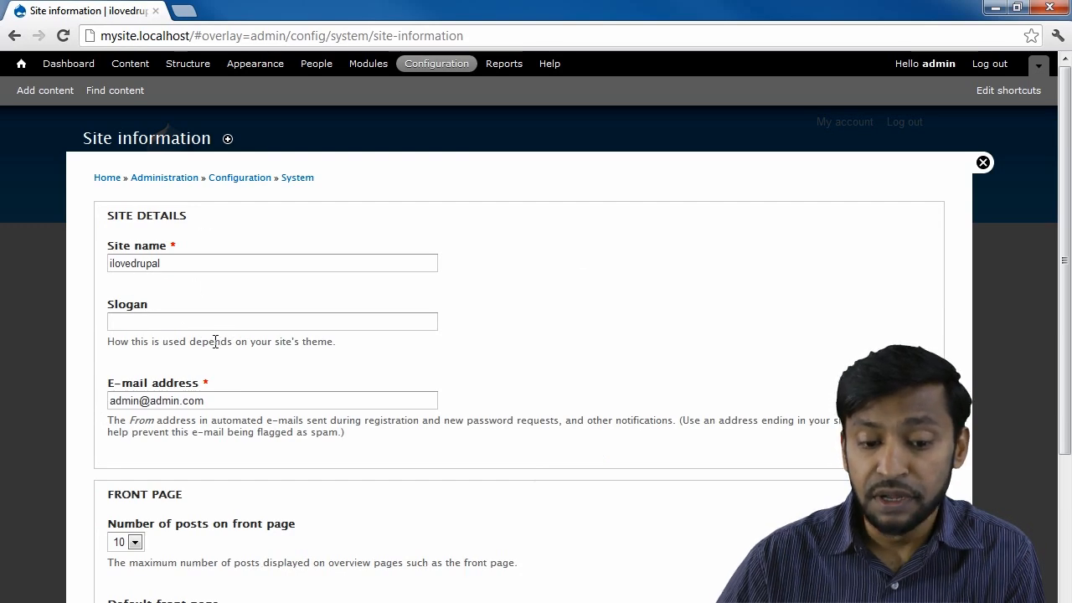
scroll(215, 341, "down", 4)
scroll(215, 347, "up", 4)
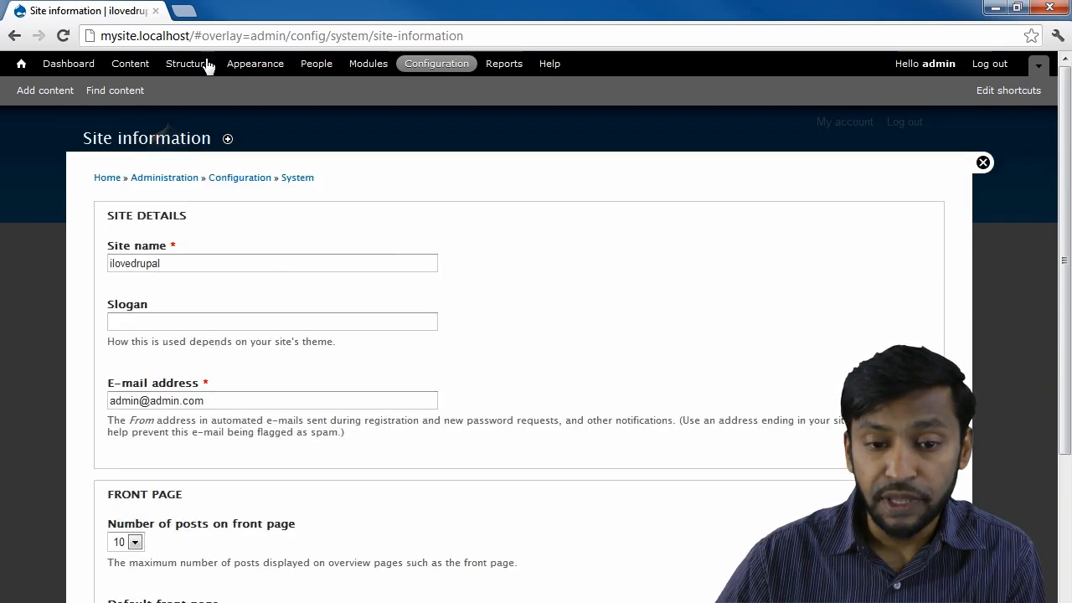
Step: Turn the site name display back on in the Bartik theme settings, save the configuration and return to the front page
left_click(251, 67)
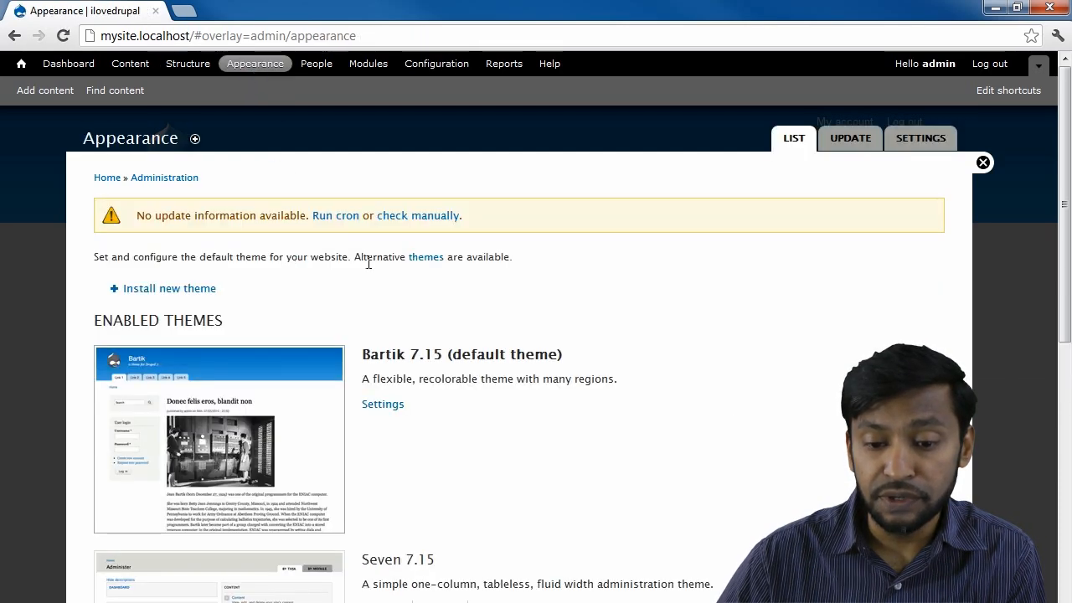
left_click(382, 405)
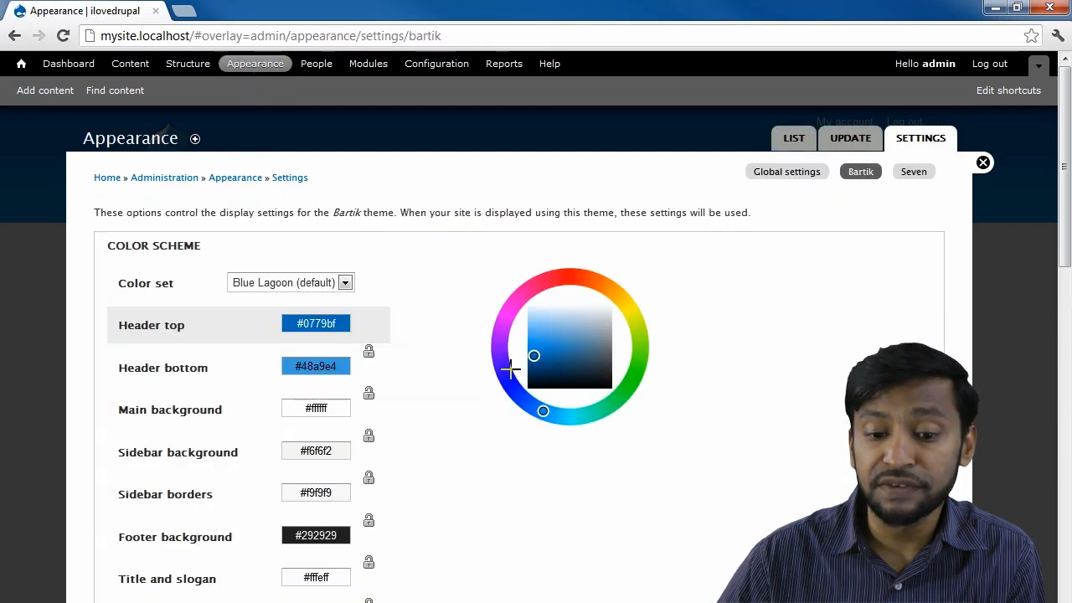
scroll(511, 297, "down", 10)
scroll(511, 302, "down", 4)
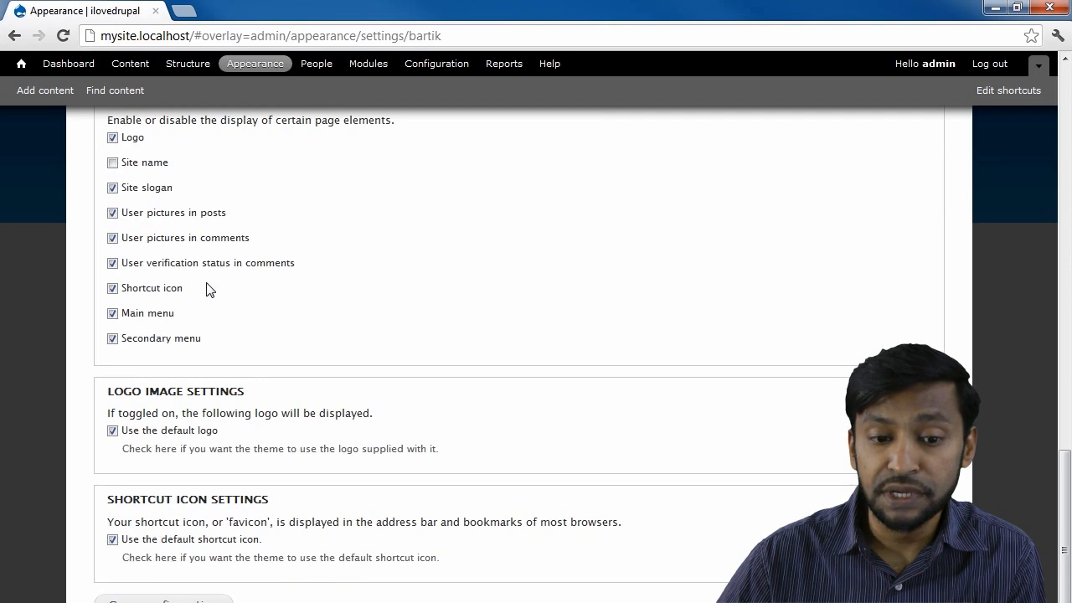
scroll(119, 346, "up", 2)
left_click(118, 330)
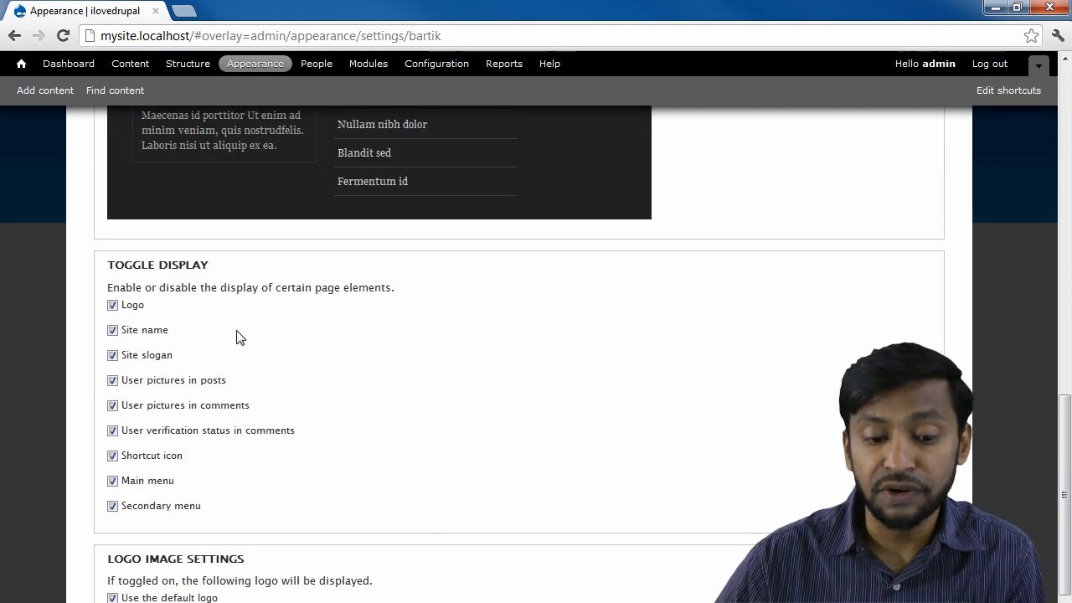
scroll(236, 337, "down", 2)
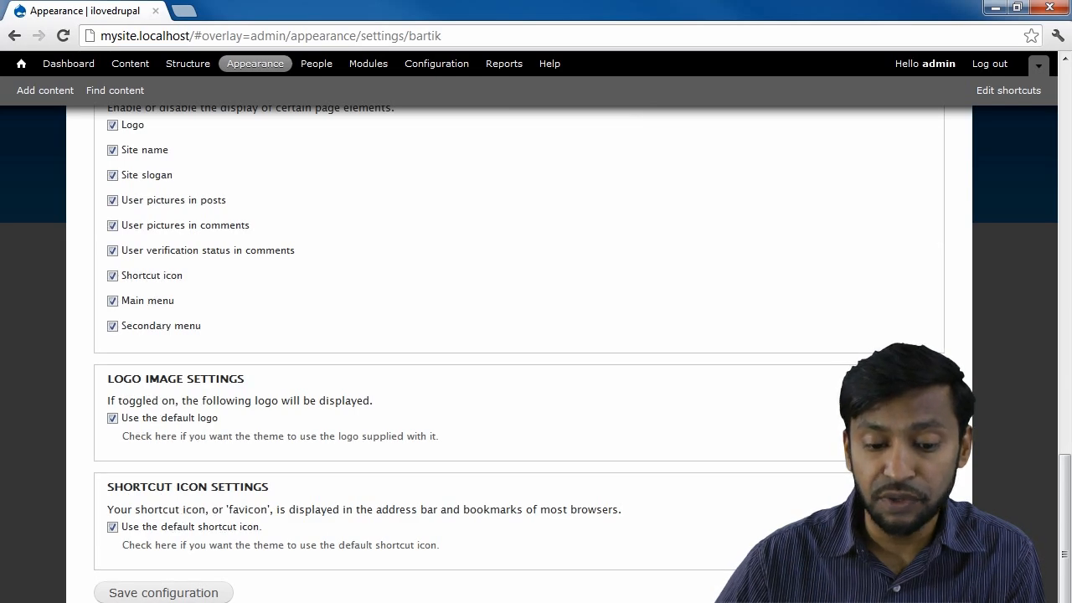
left_click(155, 591)
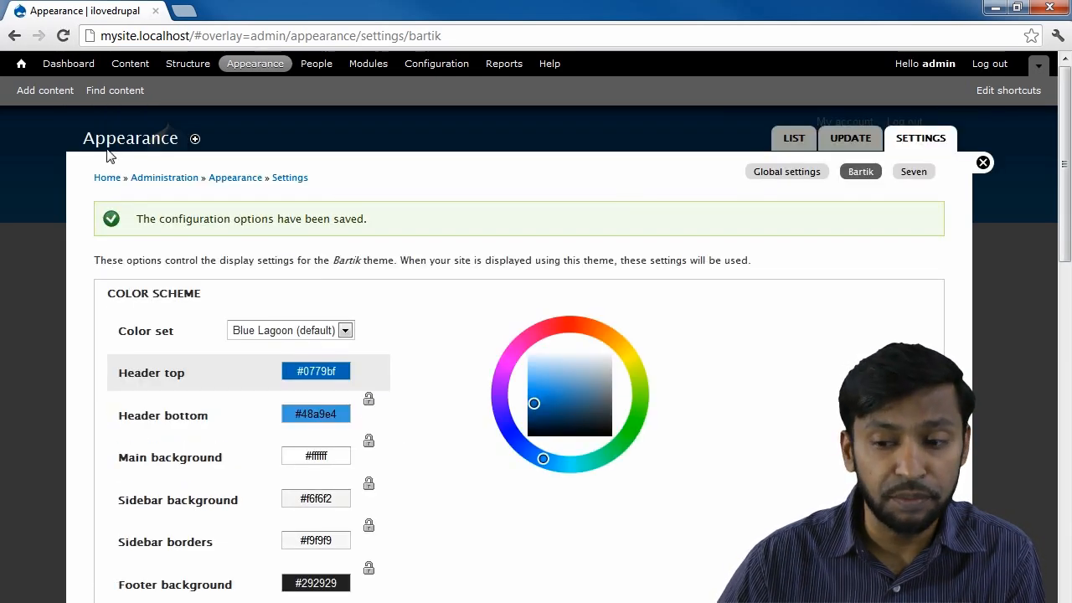
left_click(983, 164)
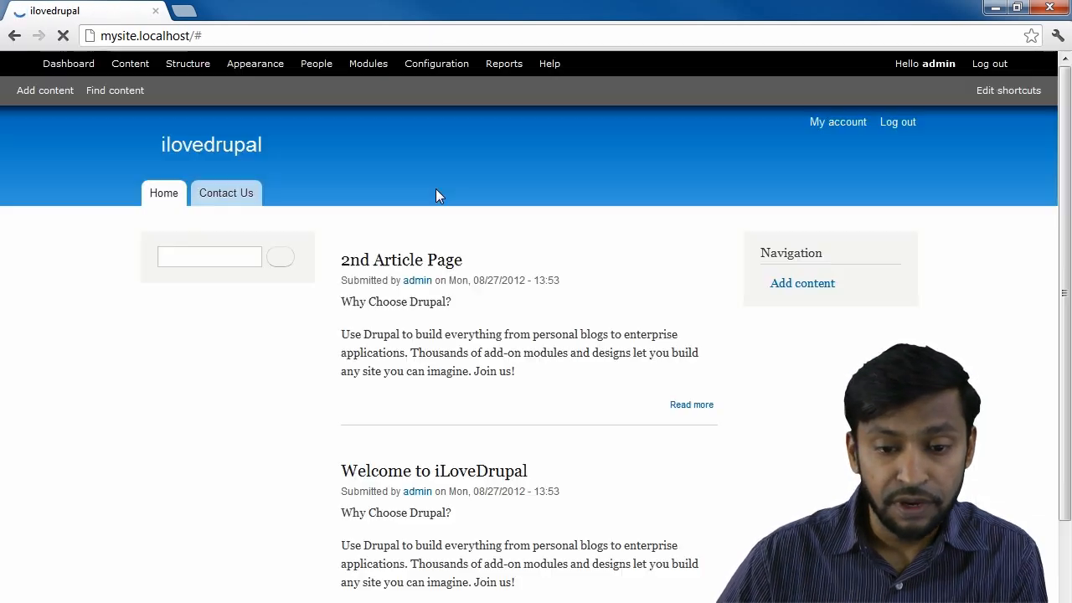
Step: Open the Performance settings in the Development section of the configuration overview
left_click(433, 70)
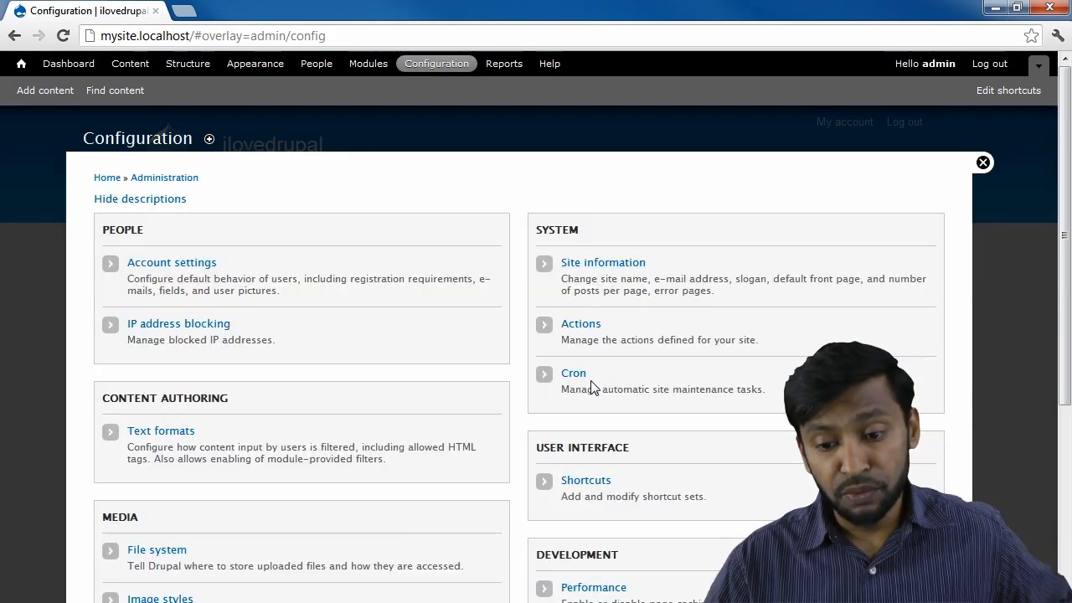
scroll(598, 368, "down", 3)
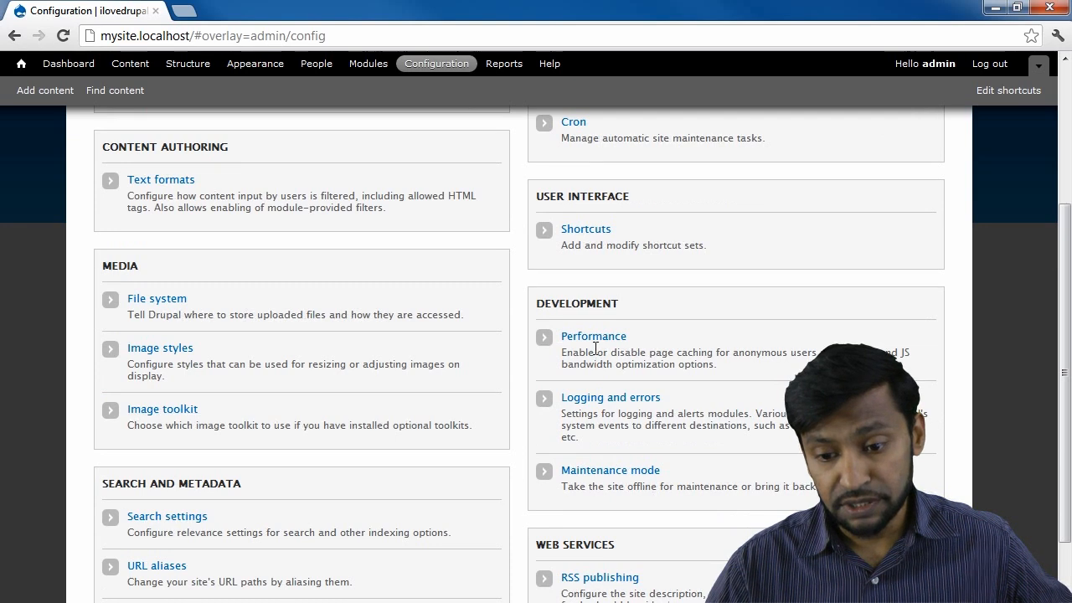
left_click(595, 337)
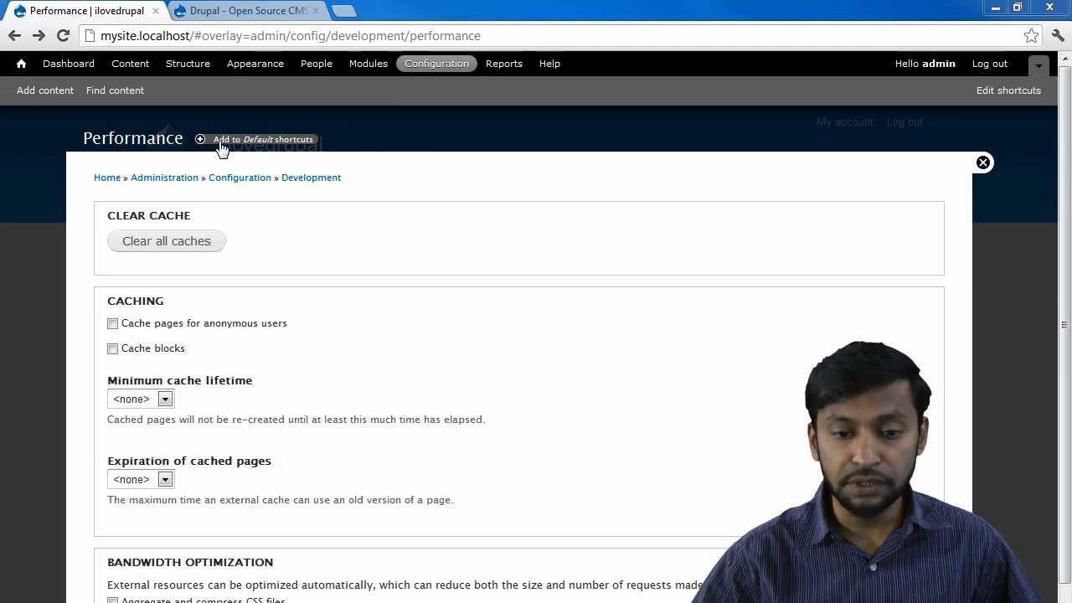
Step: Add the Performance page to the Default shortcuts and reopen it from the front page through the new shortcut
left_click(220, 142)
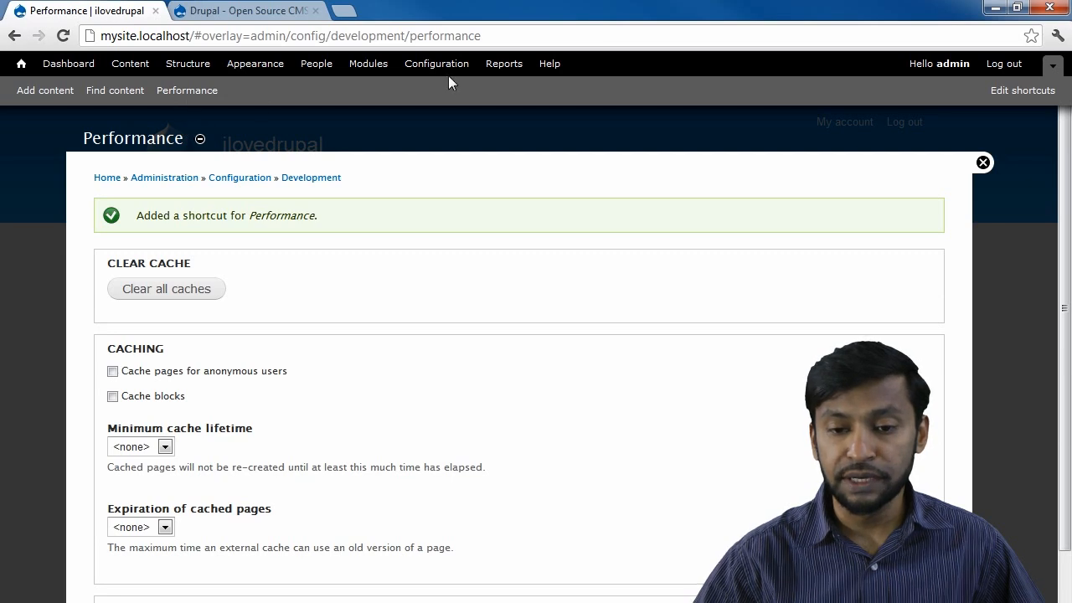
left_click(21, 63)
left_click(182, 92)
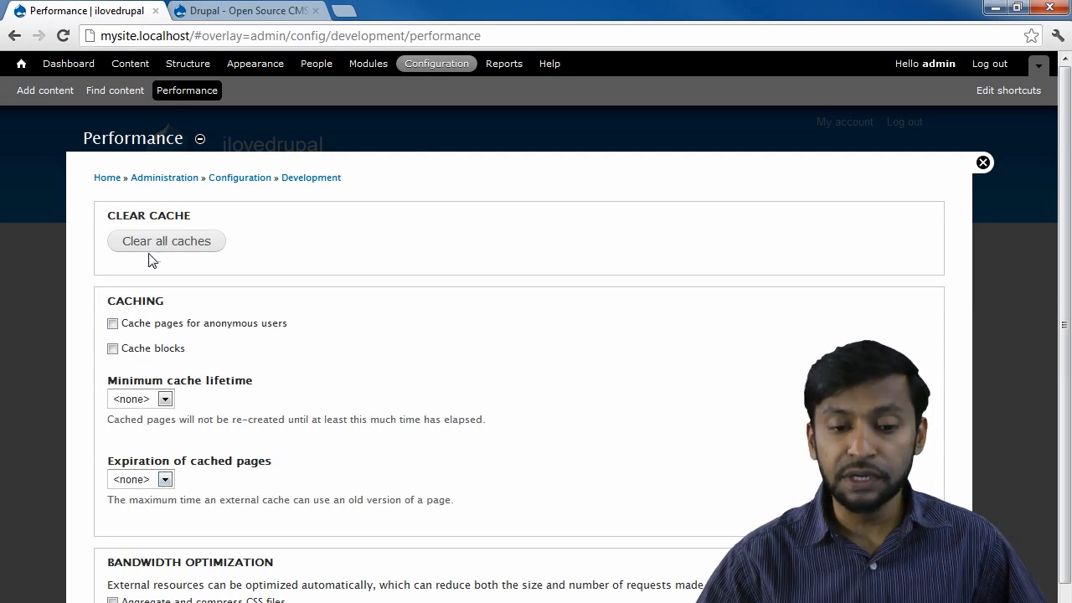
Step: Reach the Performance settings again through the Development section of the configuration overview and look through their options
left_click(436, 67)
scroll(553, 484, "down", 3)
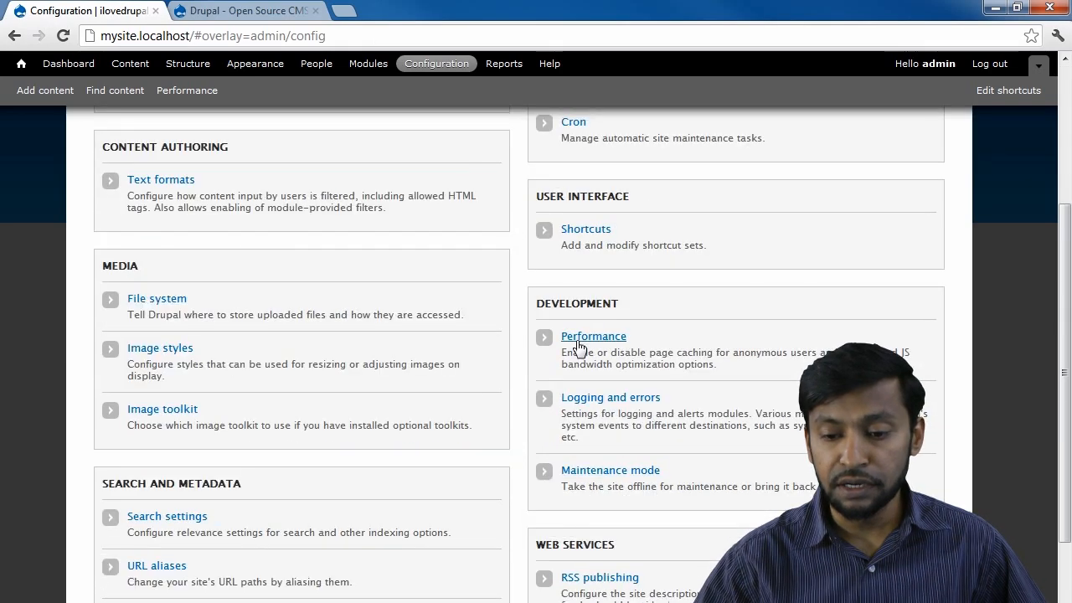
left_click(577, 337)
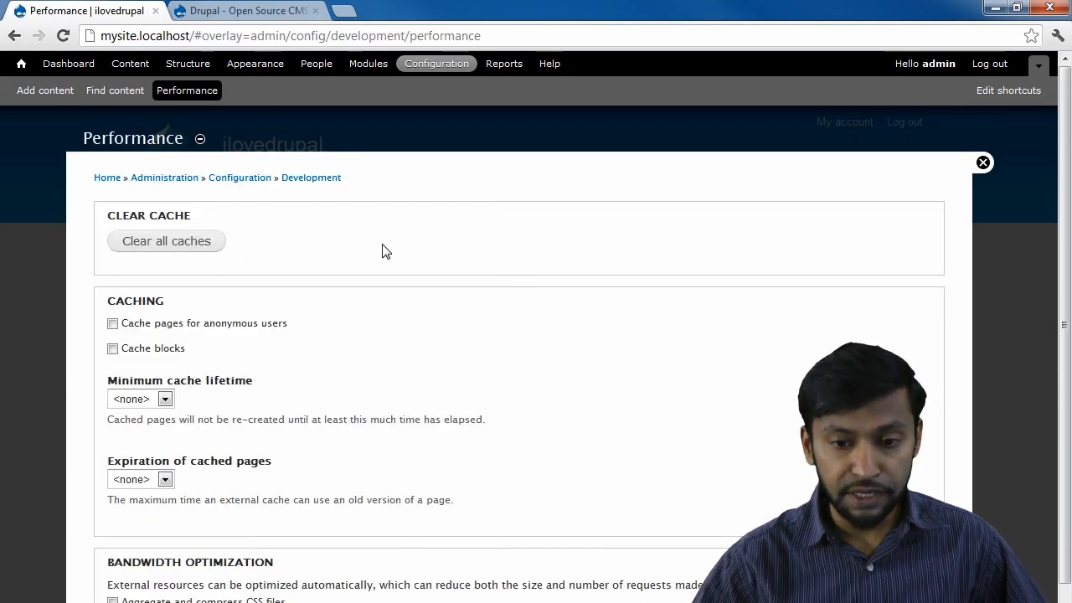
scroll(386, 250, "down", 2)
Step: In the Logging and errors settings, review the database log limit choices, keep 1000 messages and save the configuration
left_click(423, 71)
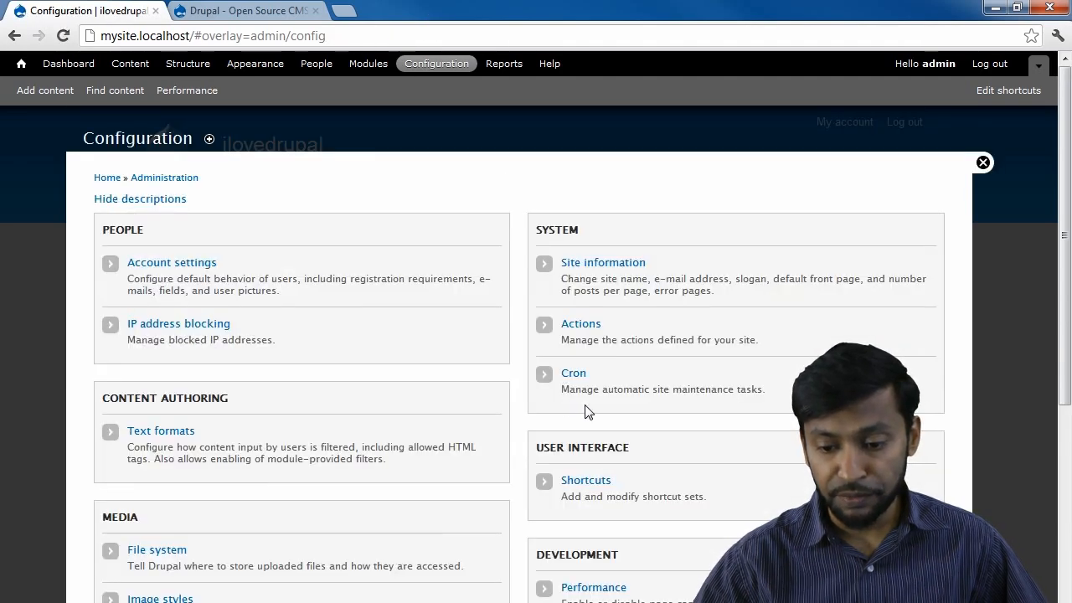
scroll(578, 408, "down", 3)
left_click(591, 404)
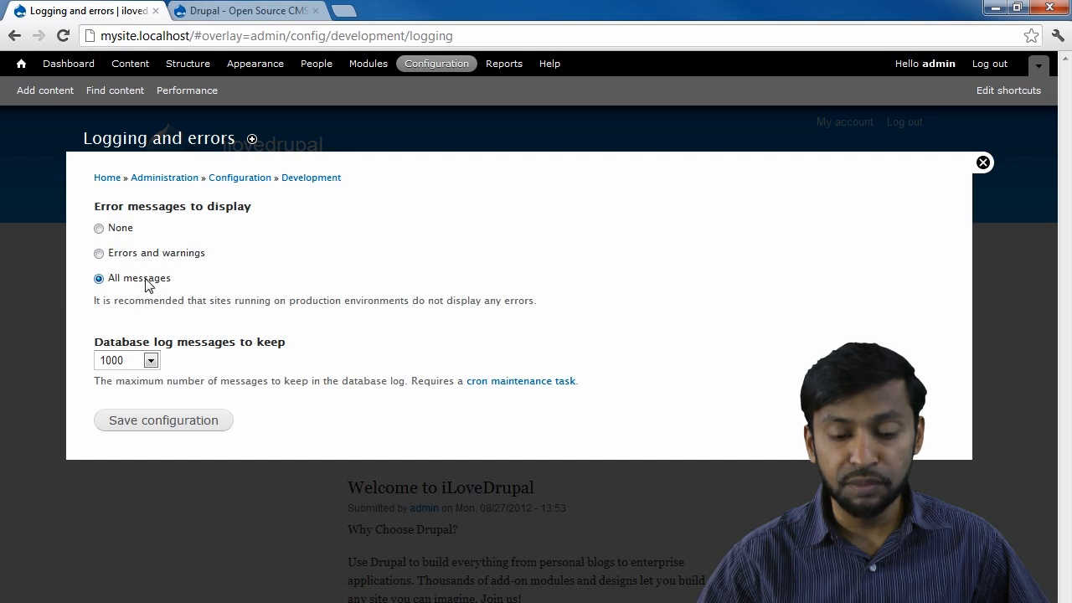
left_click(134, 367)
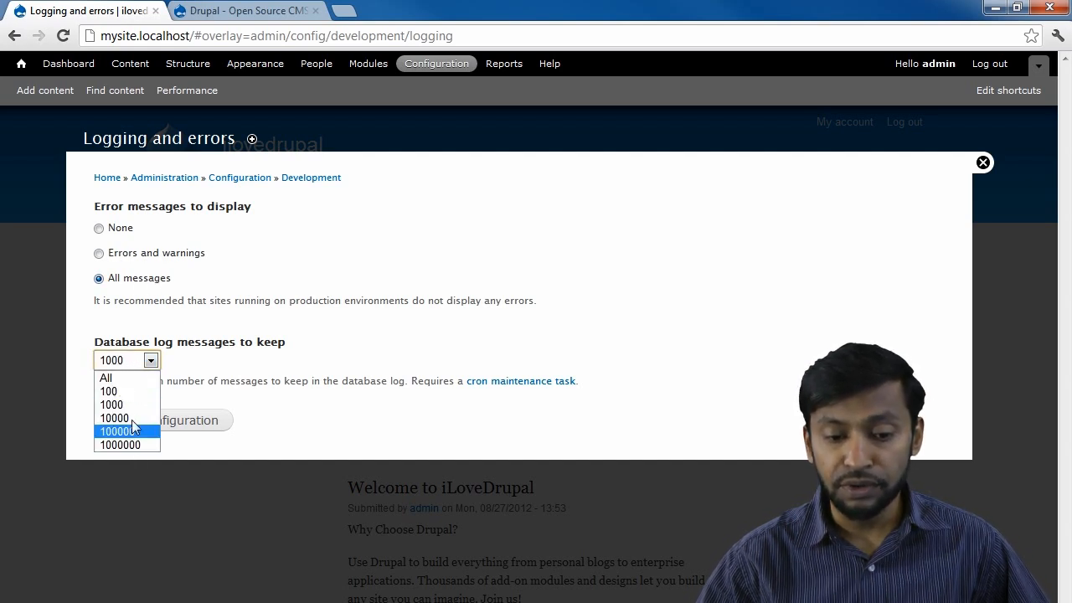
left_click(138, 362)
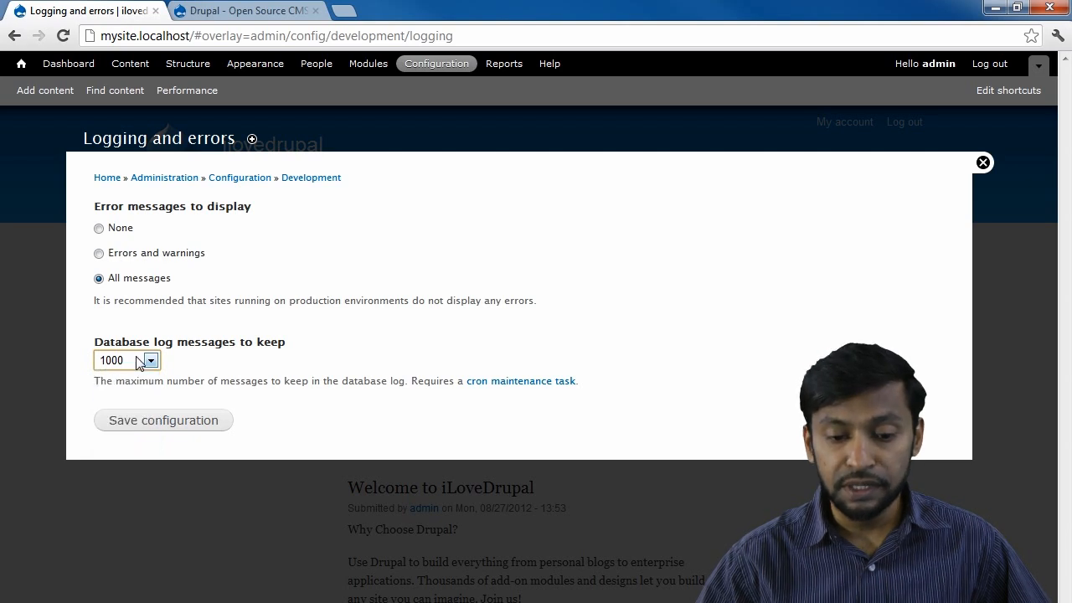
left_click(175, 433)
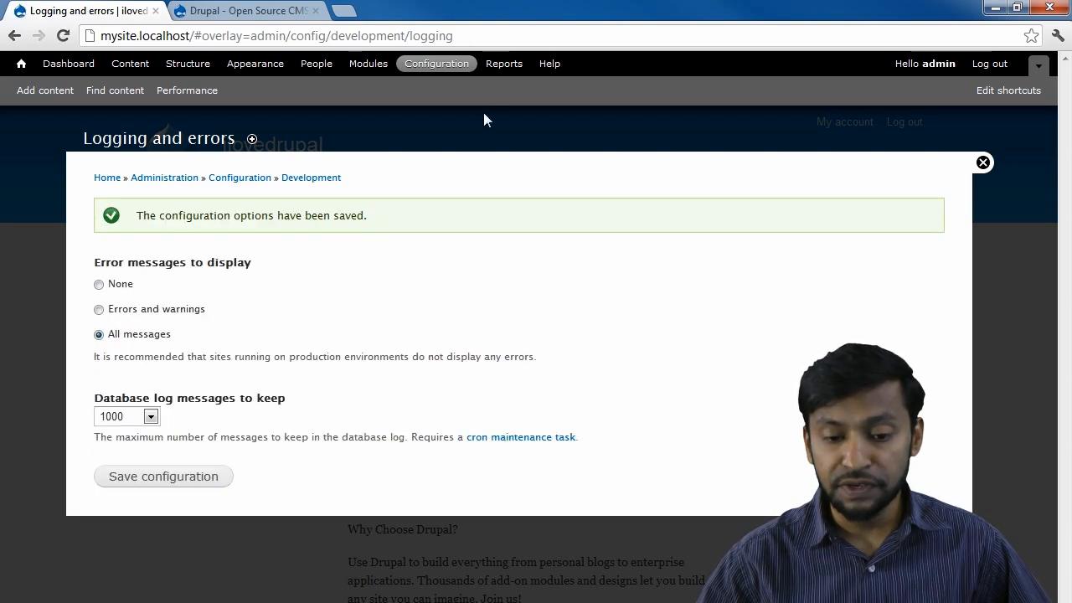
Step: Open the Maintenance mode settings from the Development section and review the maintenance option and visitor message
left_click(430, 67)
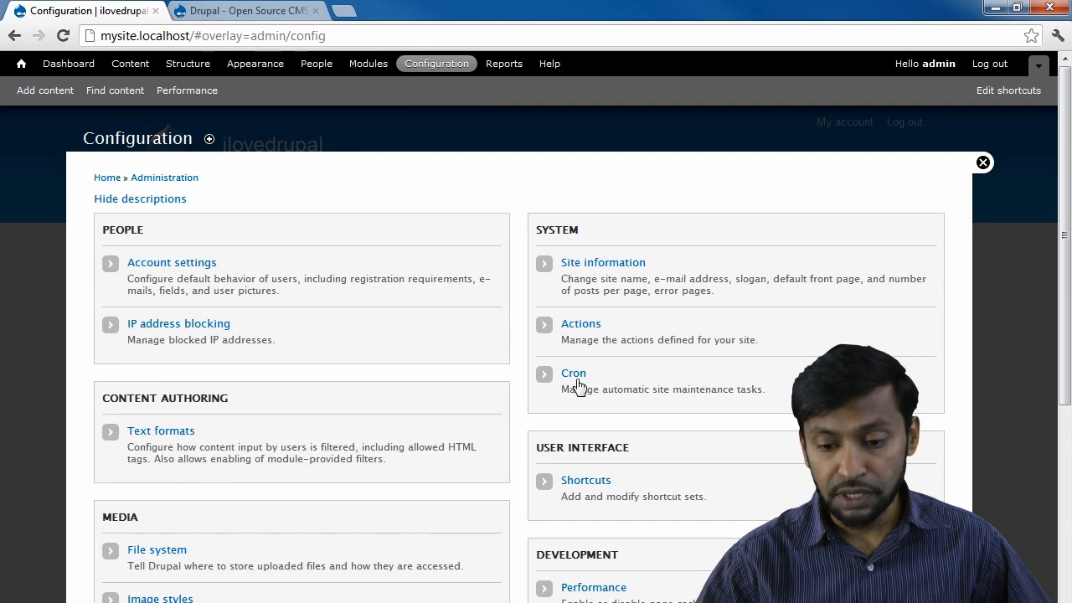
scroll(519, 352, "down", 4)
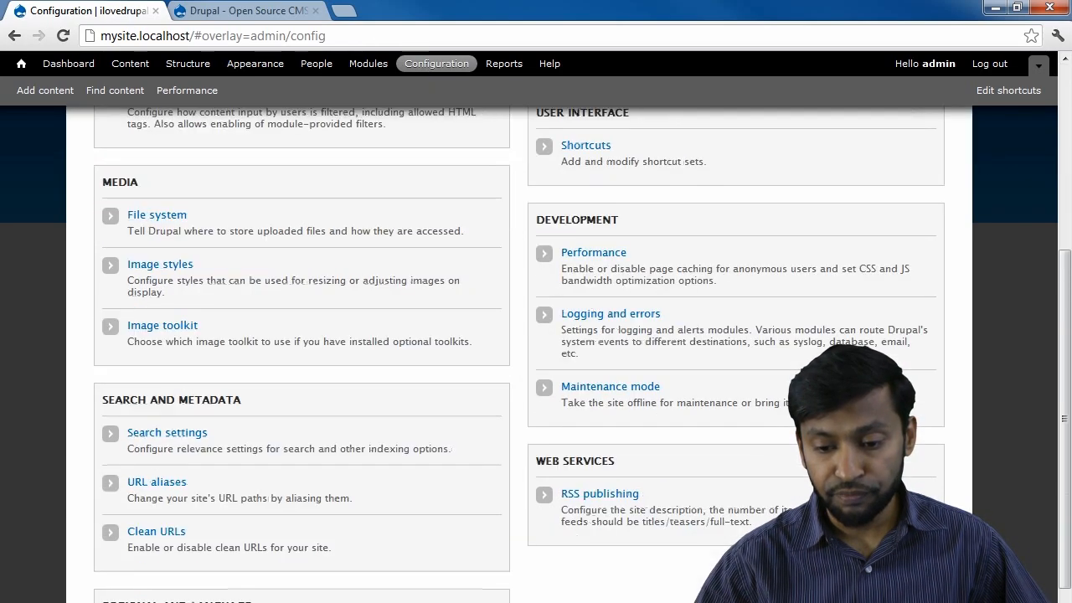
left_click(594, 391)
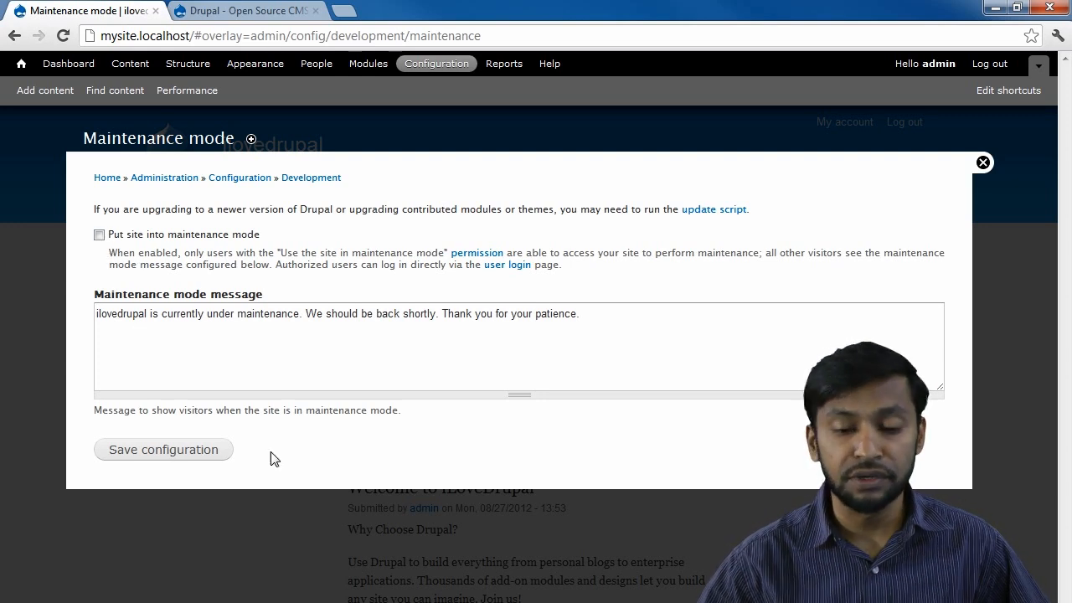
Step: Return to the Logging and errors settings from the configuration overview and review the database log limit
left_click(433, 67)
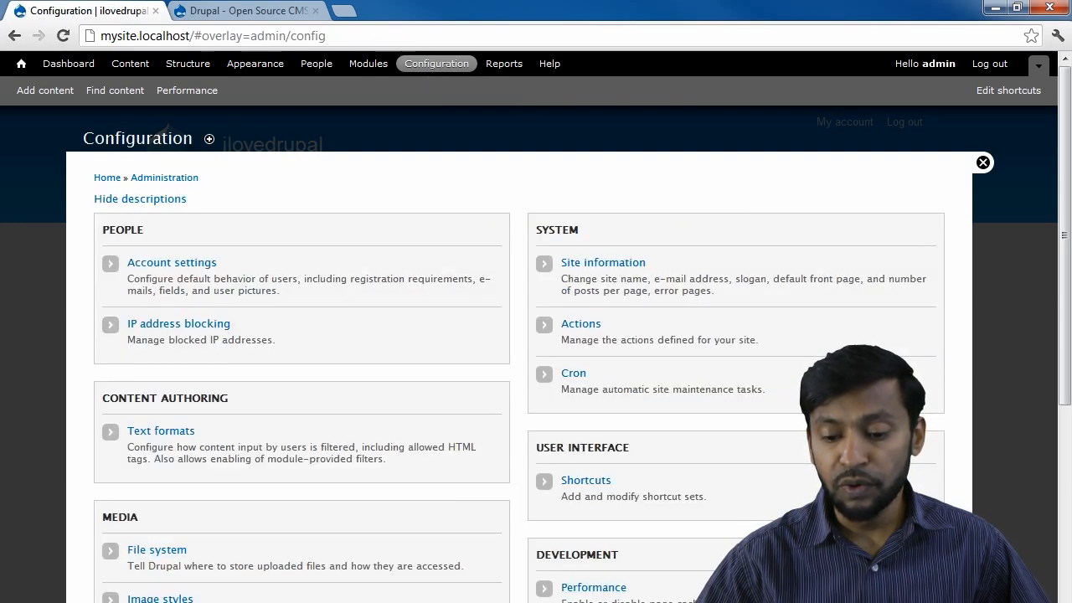
scroll(603, 578, "down", 2)
left_click(597, 482)
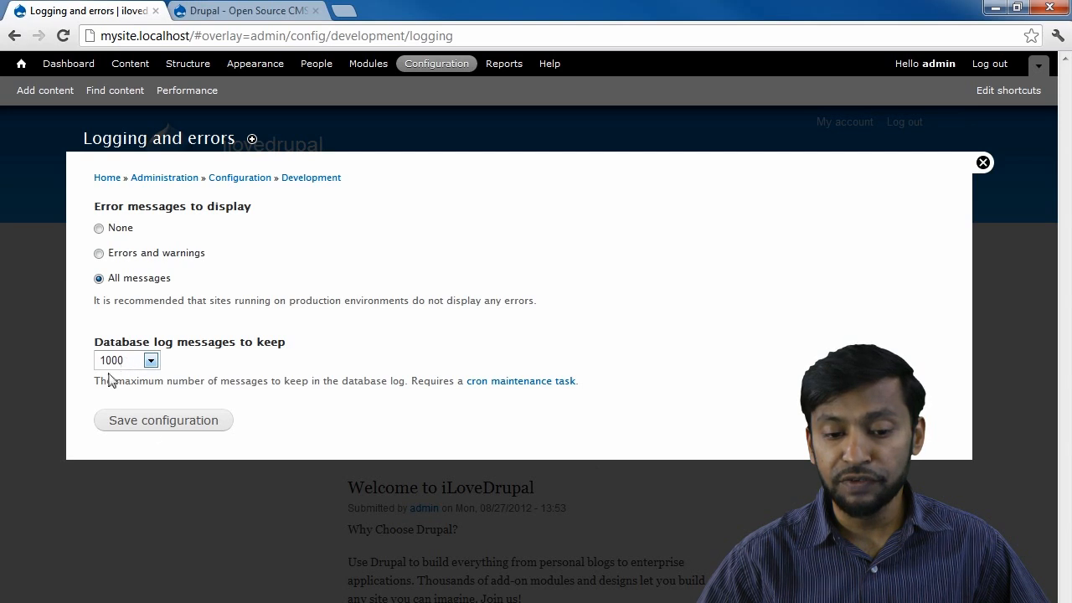
Step: Open the Recent log messages report, look through the logged events and expand the log message filter options
left_click(505, 66)
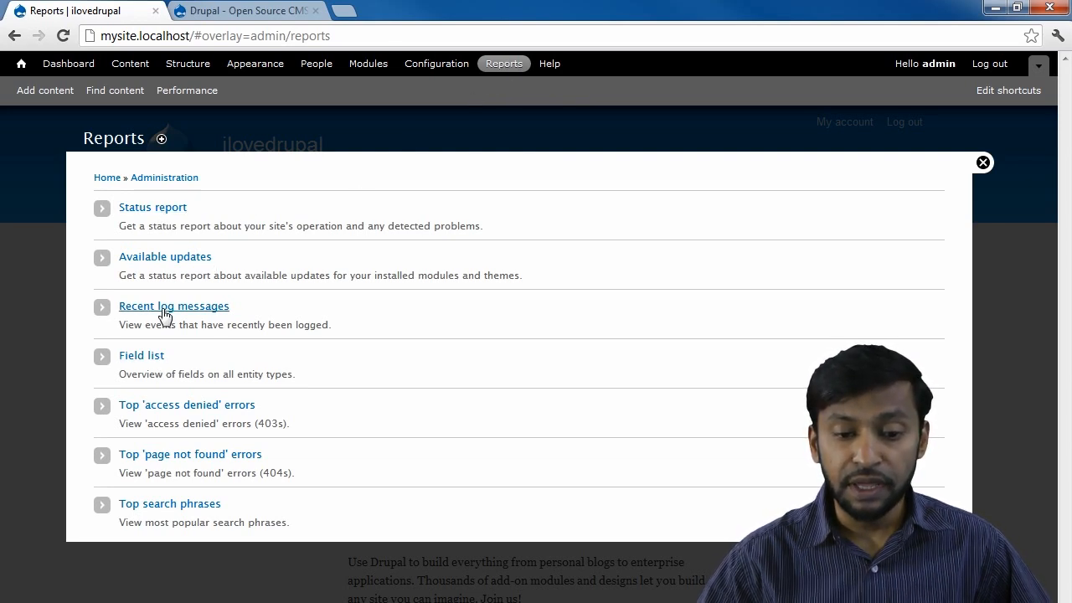
left_click(201, 312)
scroll(498, 481, "down", 1)
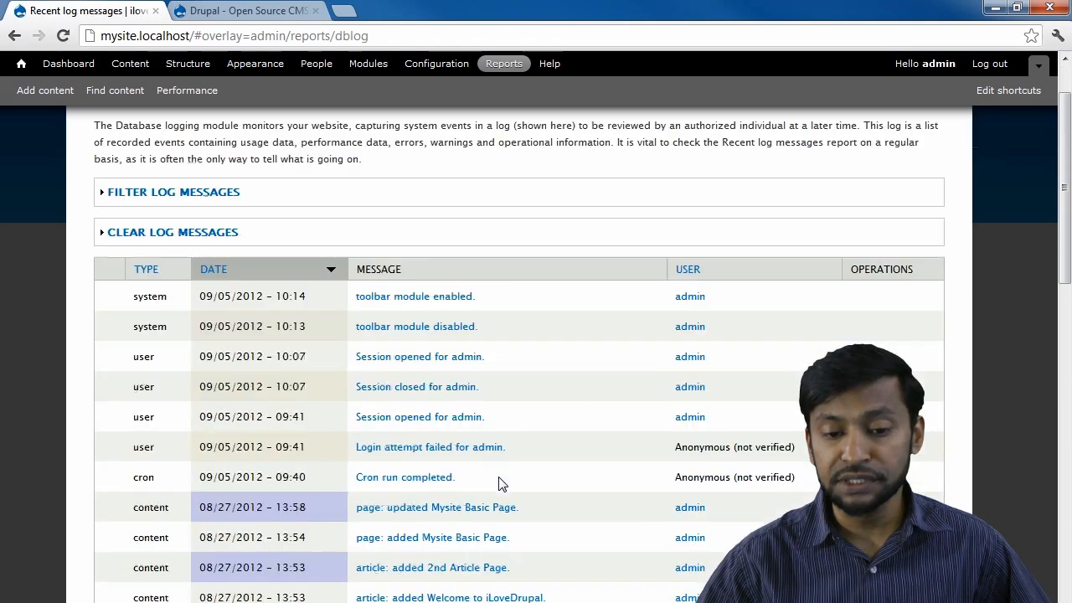
scroll(499, 483, "down", 5)
scroll(500, 483, "up", 7)
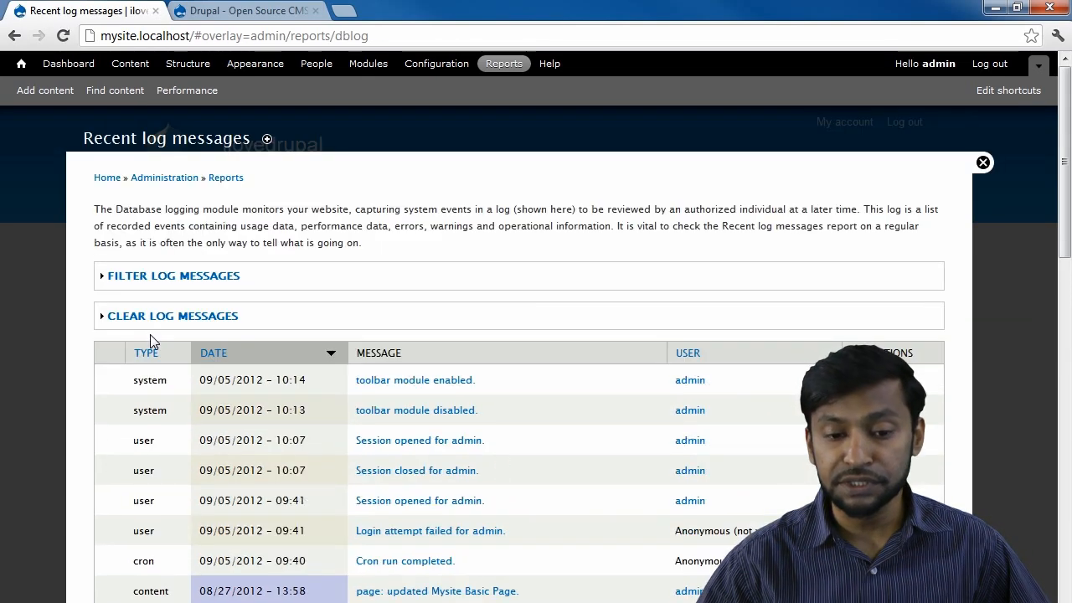
left_click(172, 276)
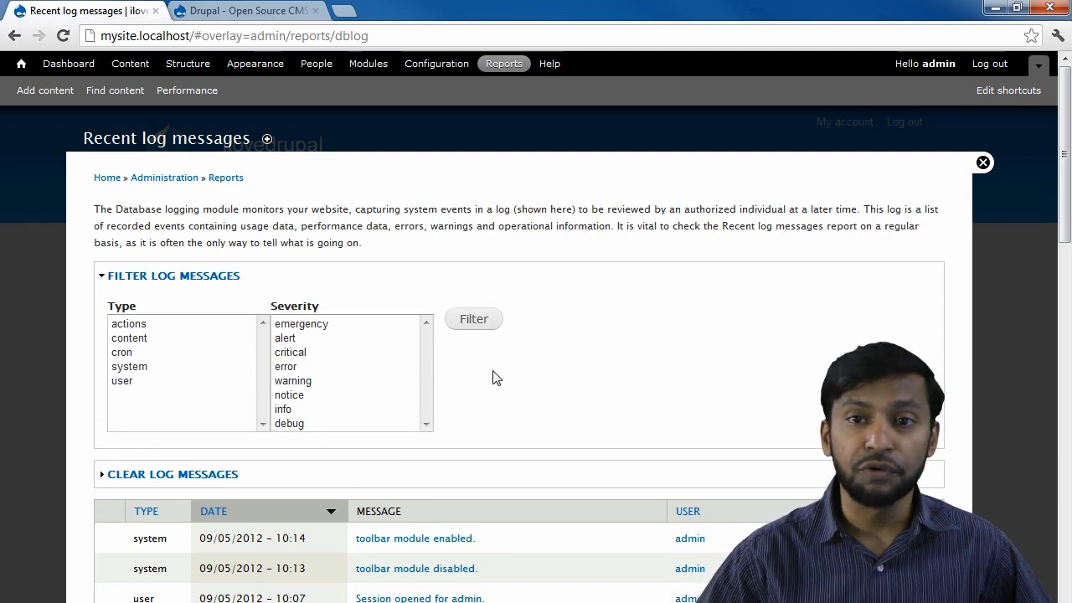
Step: Open the Status report and look through its entries, from update.php access down to the PHP details
left_click(503, 66)
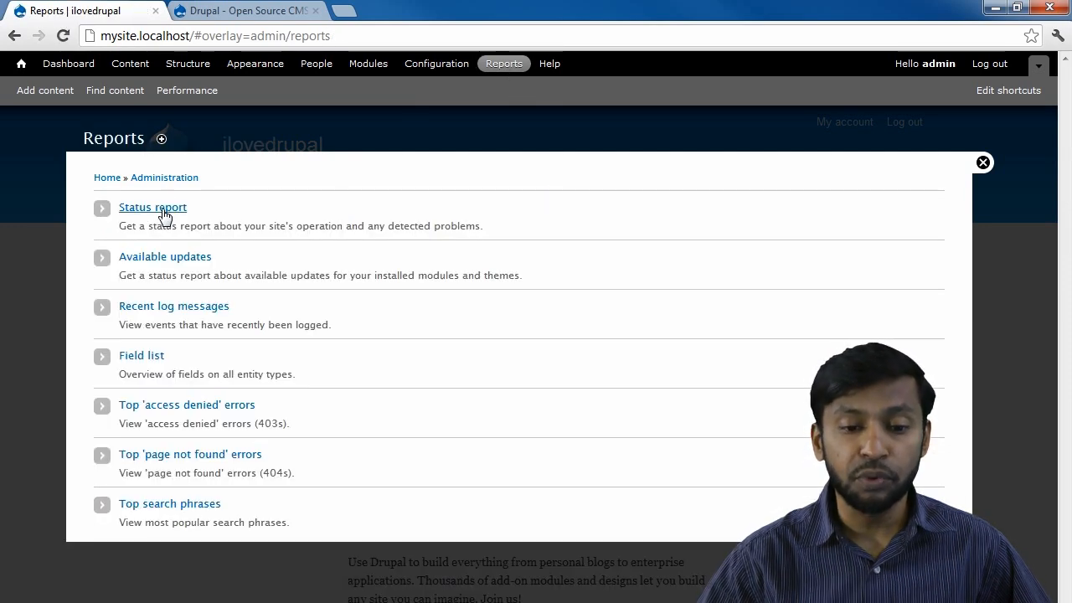
left_click(159, 209)
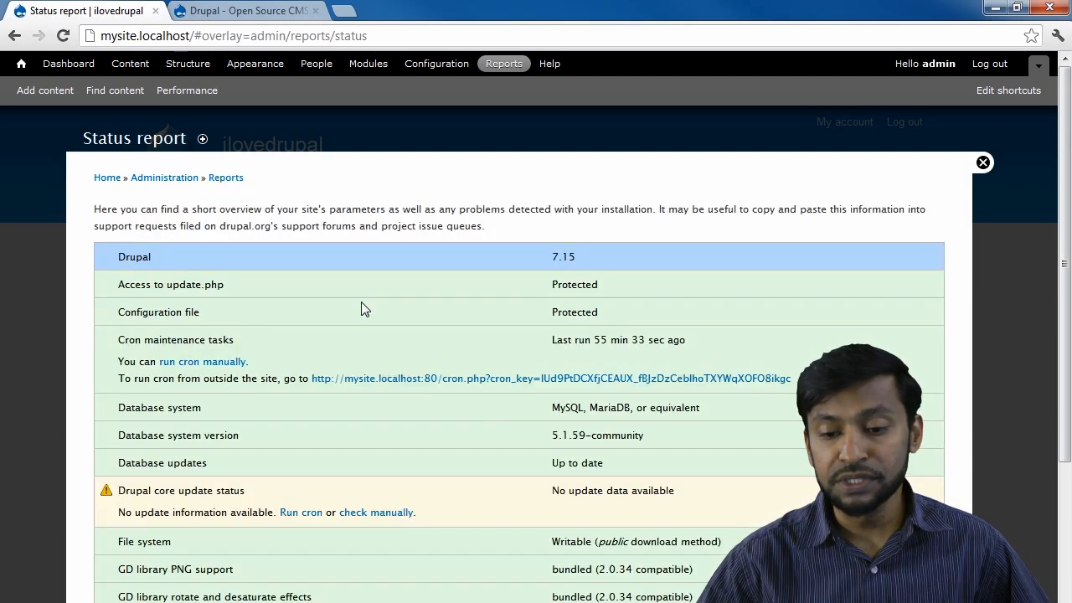
scroll(586, 306, "down", 1)
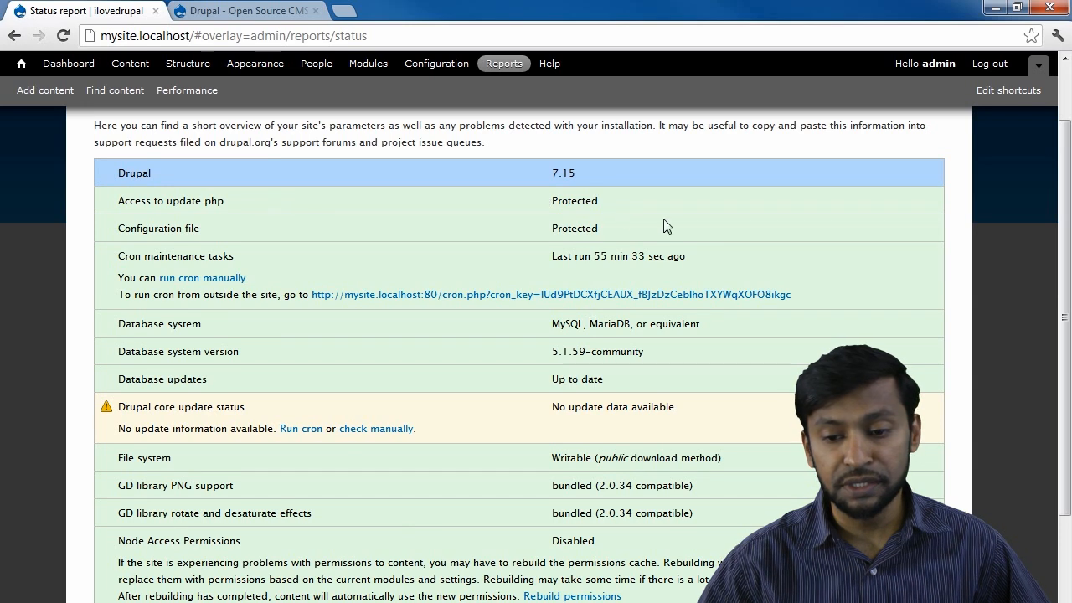
double_click(582, 203)
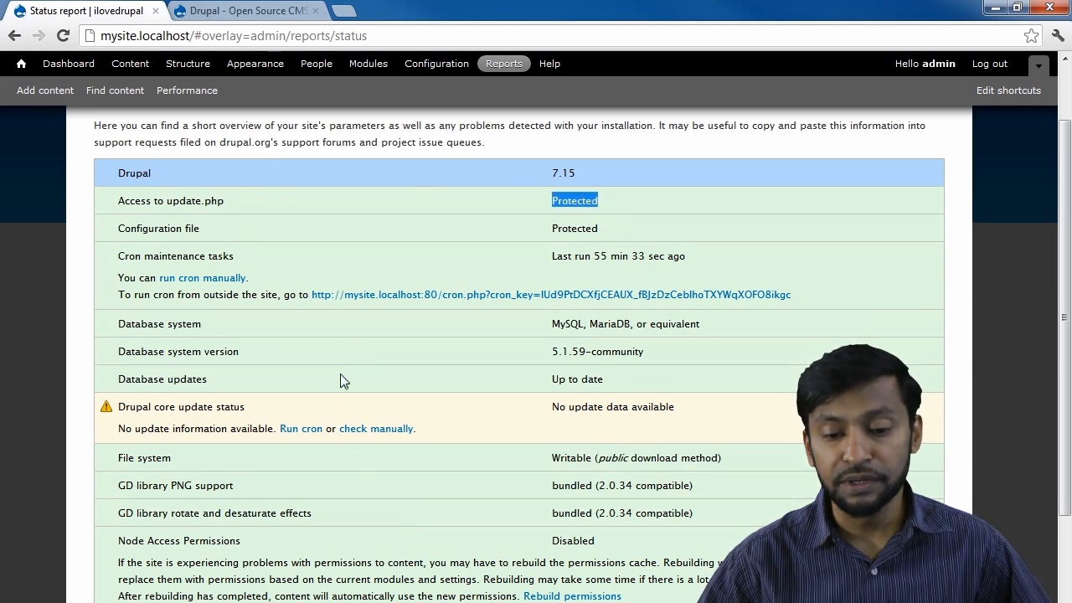
scroll(467, 439, "down", 2)
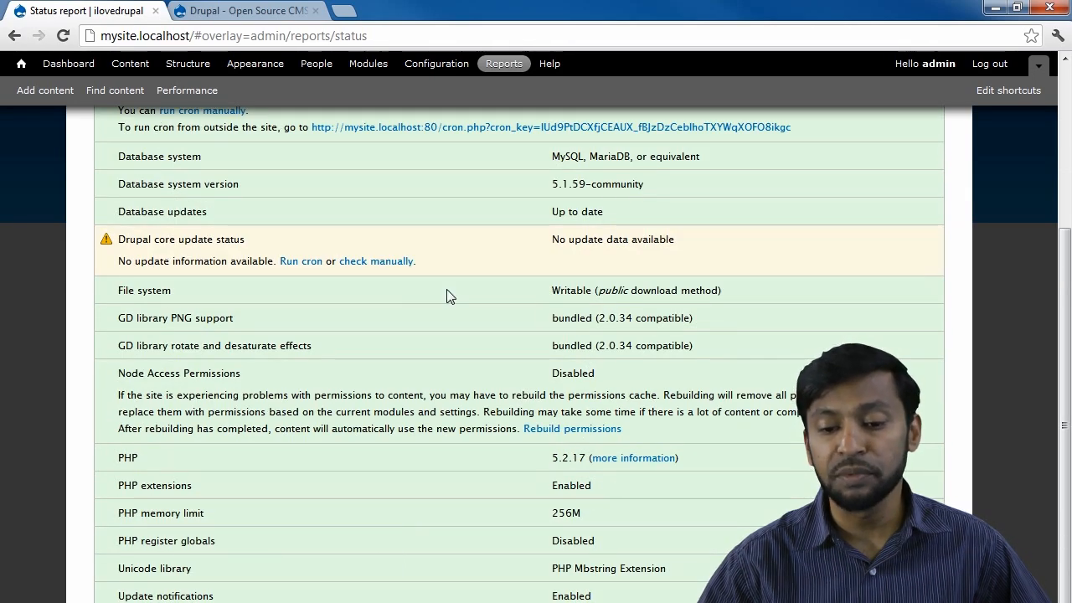
scroll(567, 456, "down", 1)
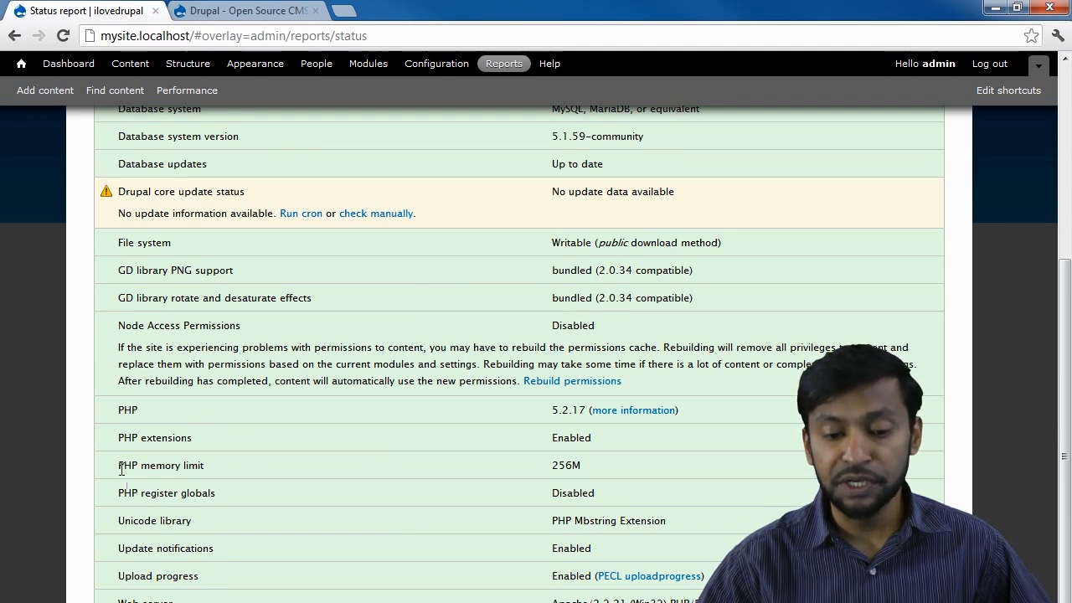
Step: Highlight the PHP memory limit entry and its value in the Status report, and close the report to return to the front page
left_click_drag(122, 469, 280, 467)
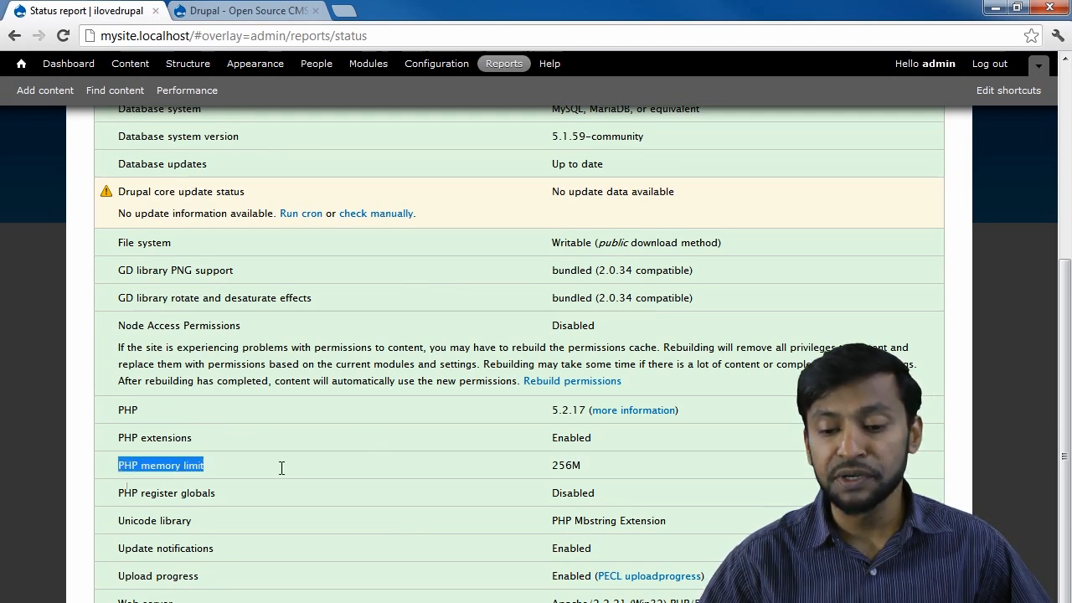
left_click(582, 465)
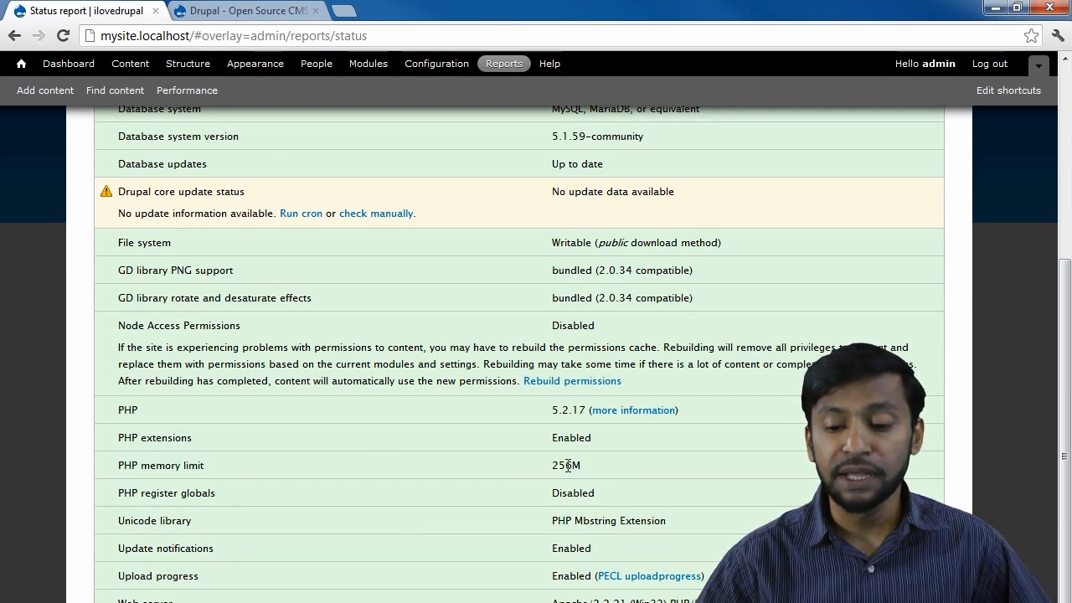
double_click(570, 465)
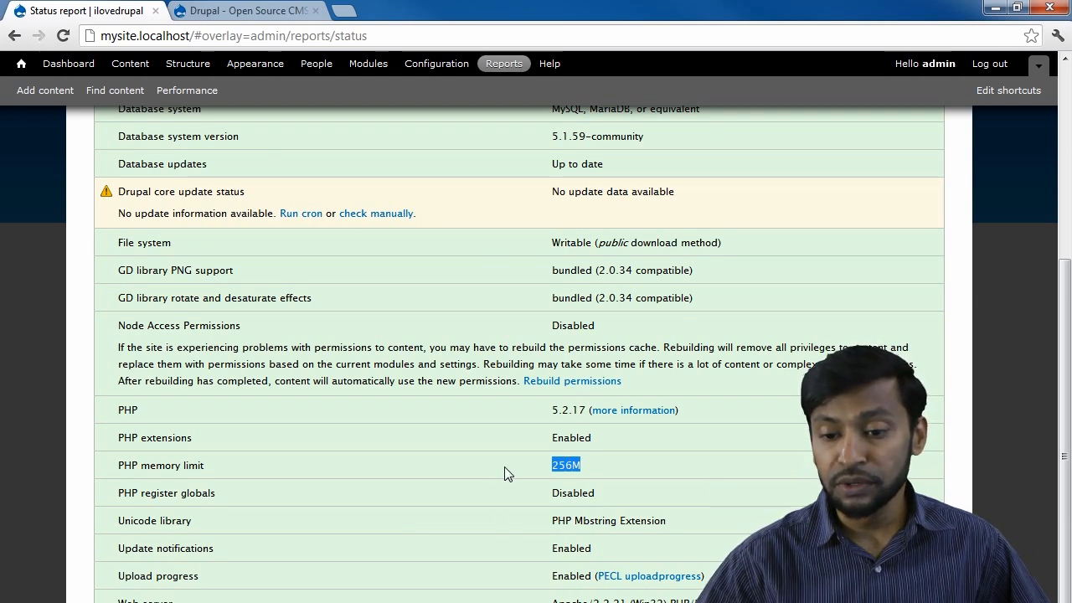
left_click(114, 470)
left_click_drag(113, 470, 252, 465)
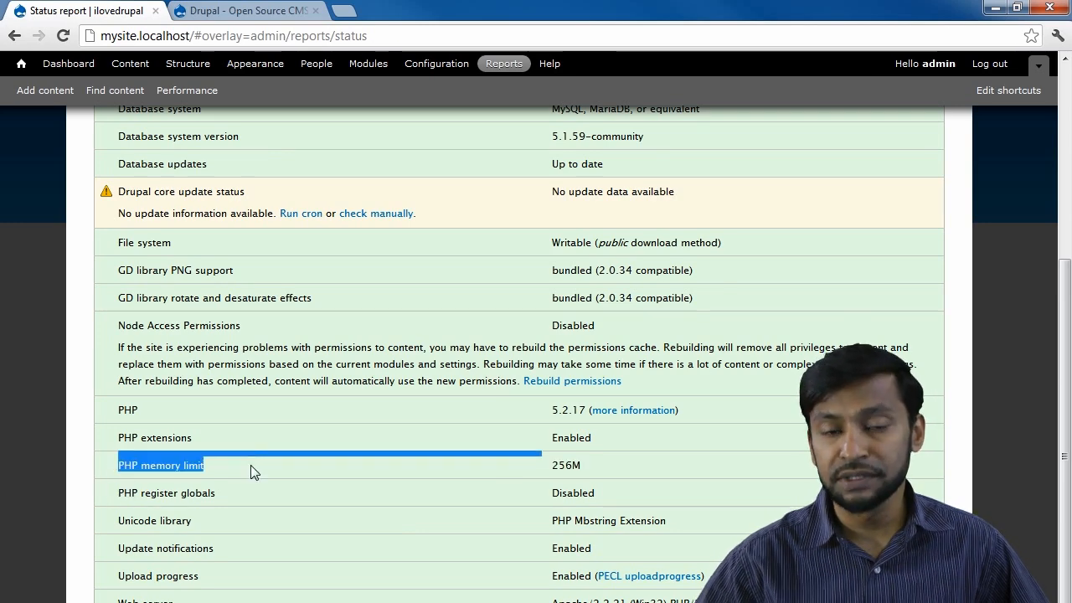
scroll(352, 423, "up", 4)
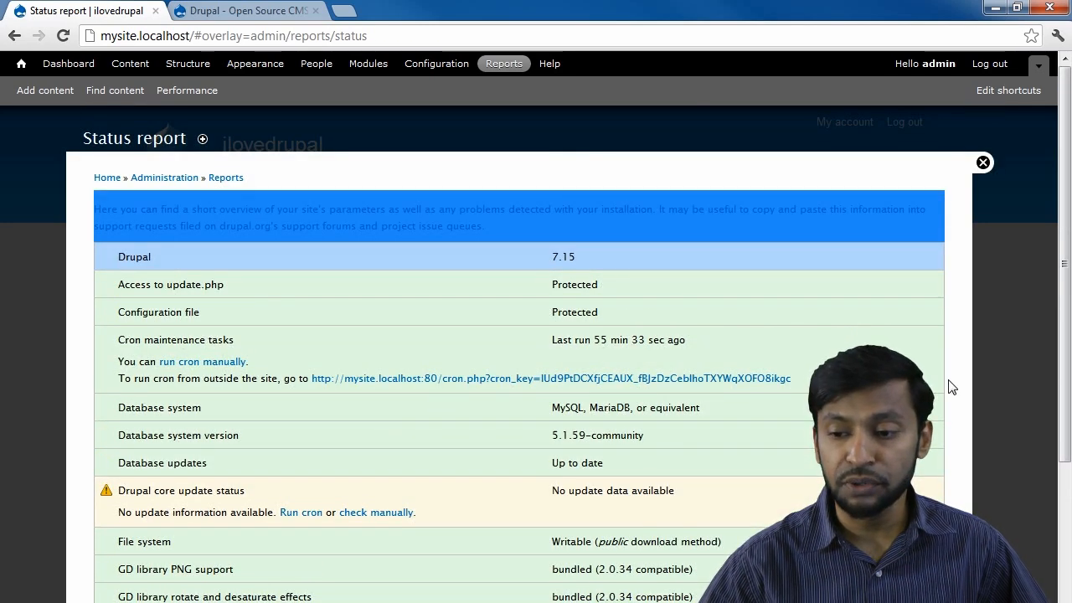
left_click(982, 163)
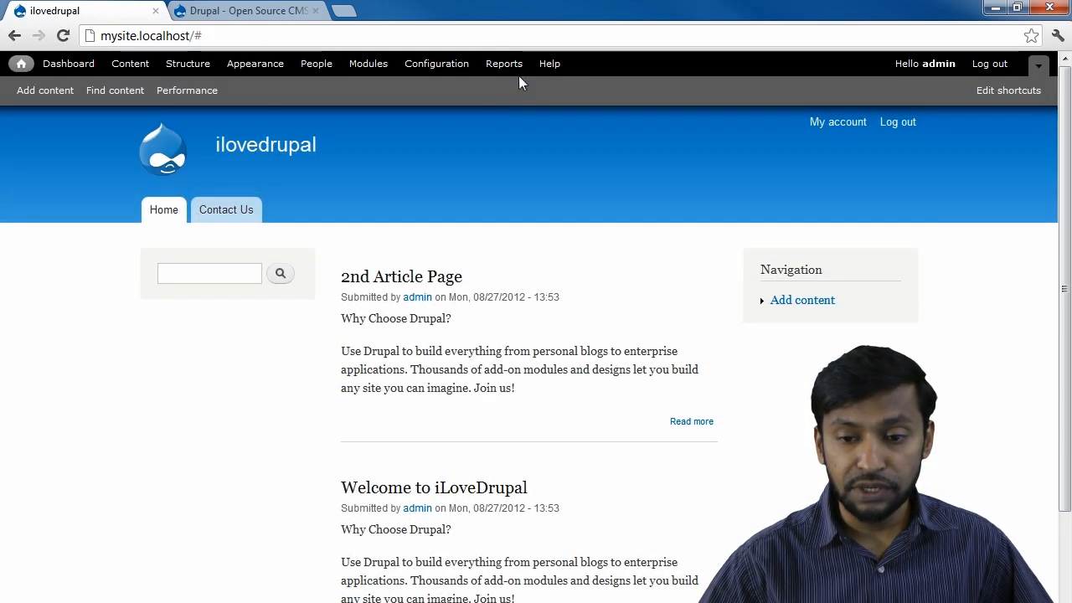
Step: View the Reports overview and the Help page, read the Block help topic and return to the front page
left_click(518, 70)
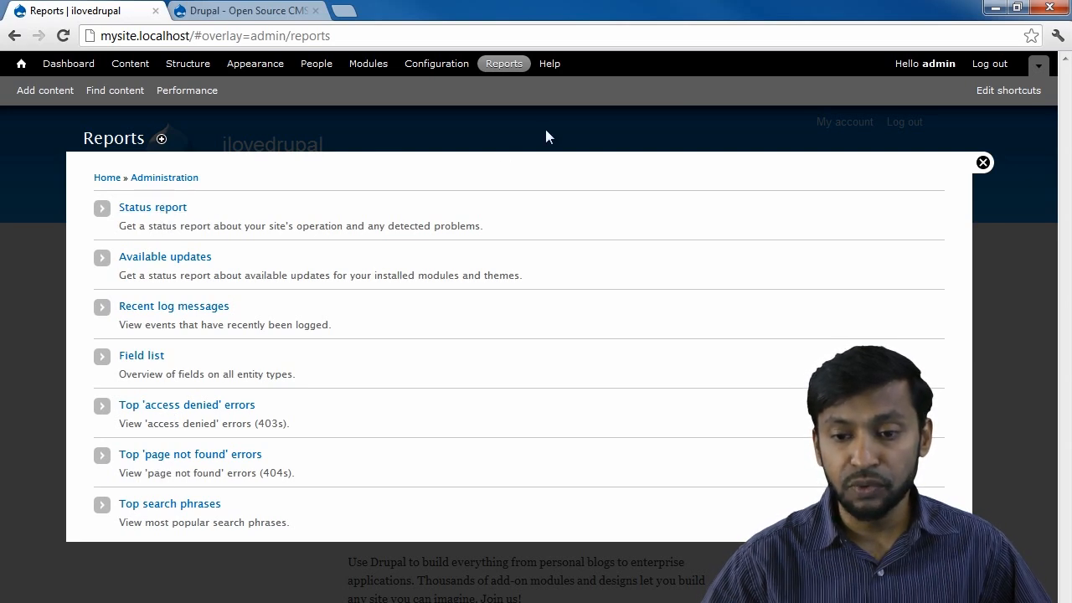
left_click(547, 67)
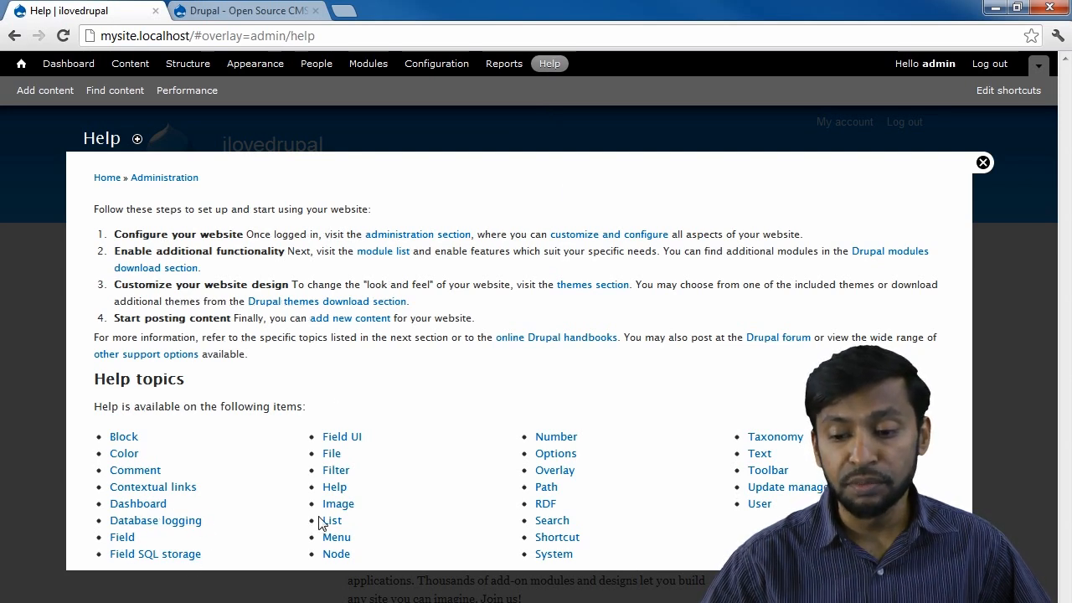
left_click(123, 437)
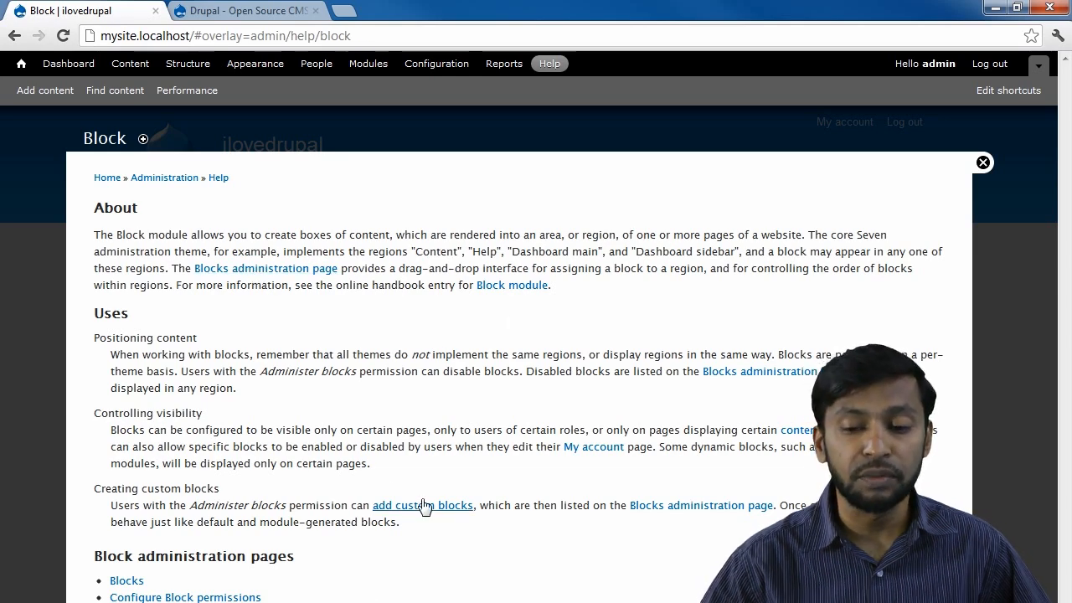
left_click(983, 163)
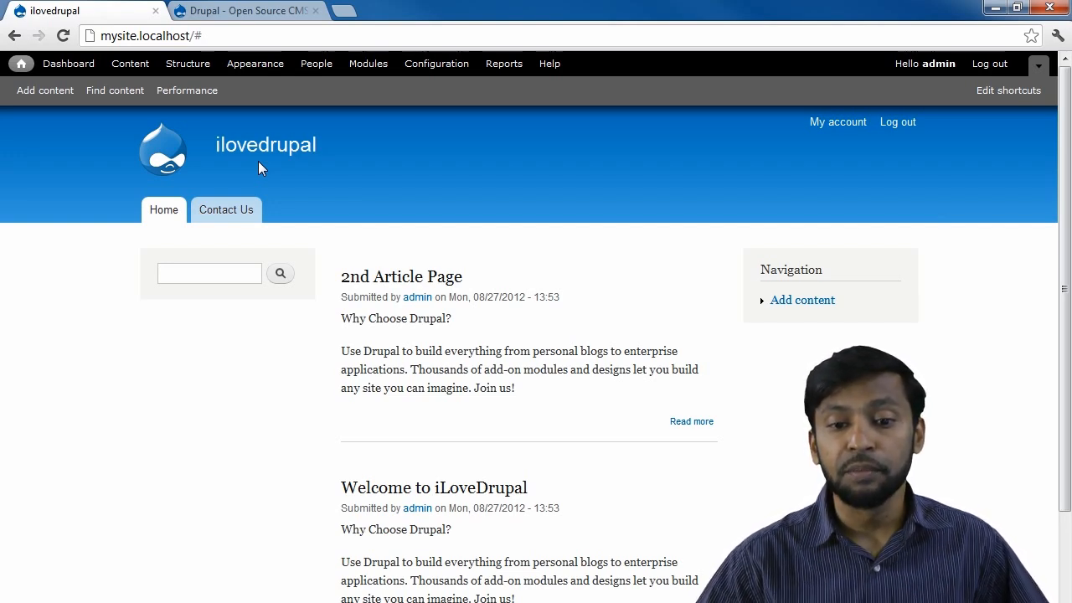
mouse_move(295, 256)
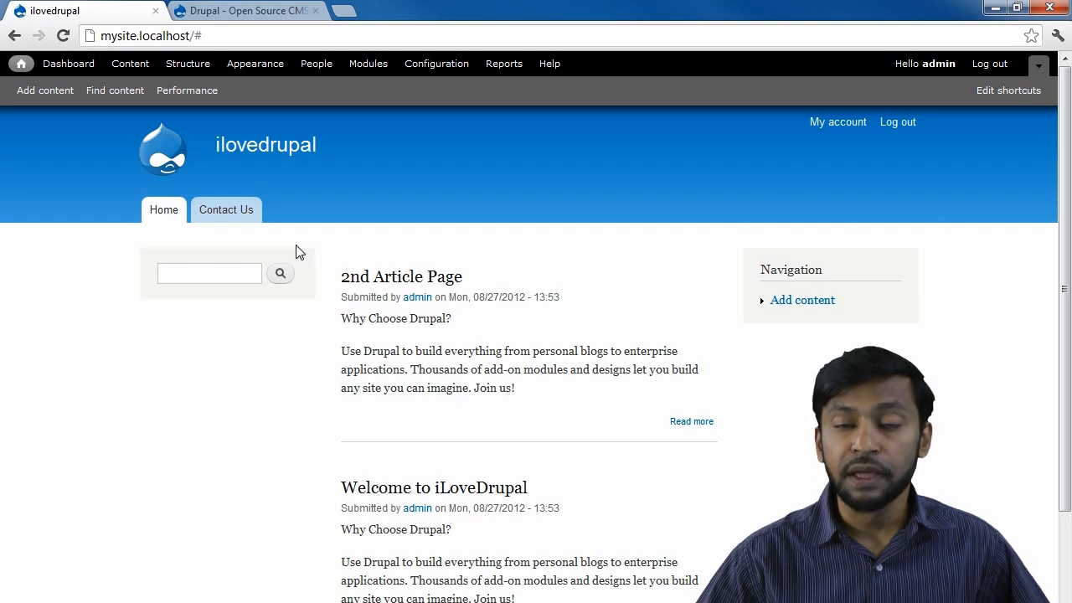